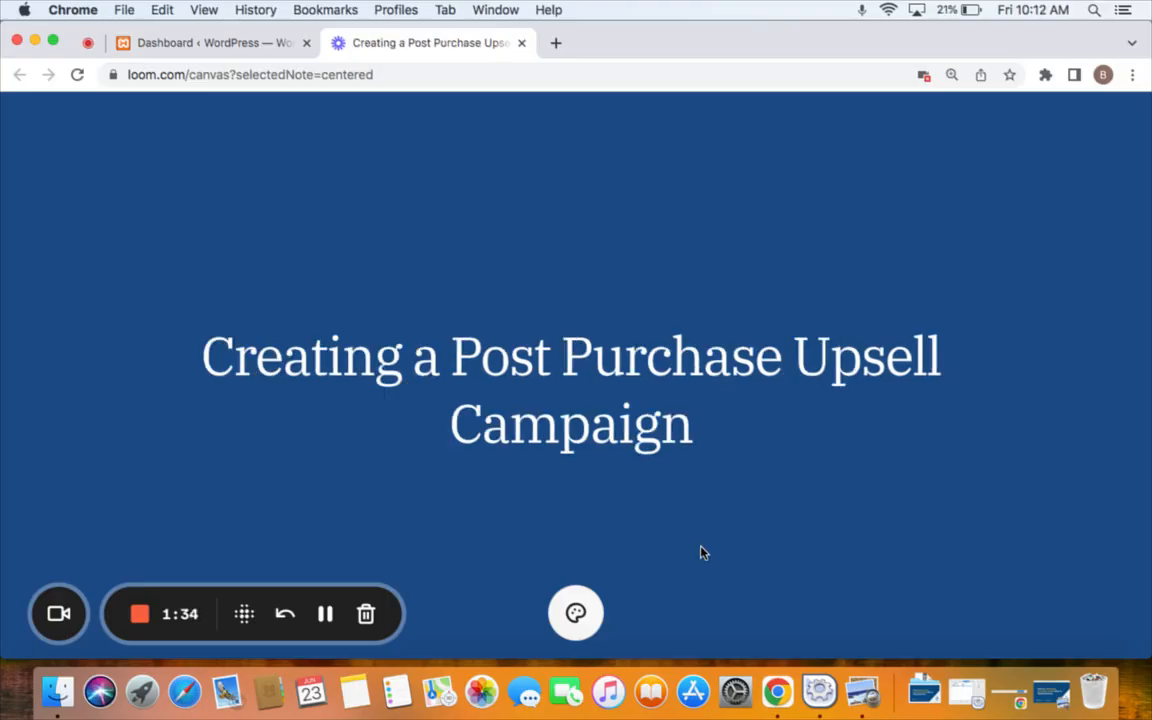
- Switch to the WordPress dashboard and create a new Post-purchase campaign in the Checkout Upsell plugin
left_click(207, 45)
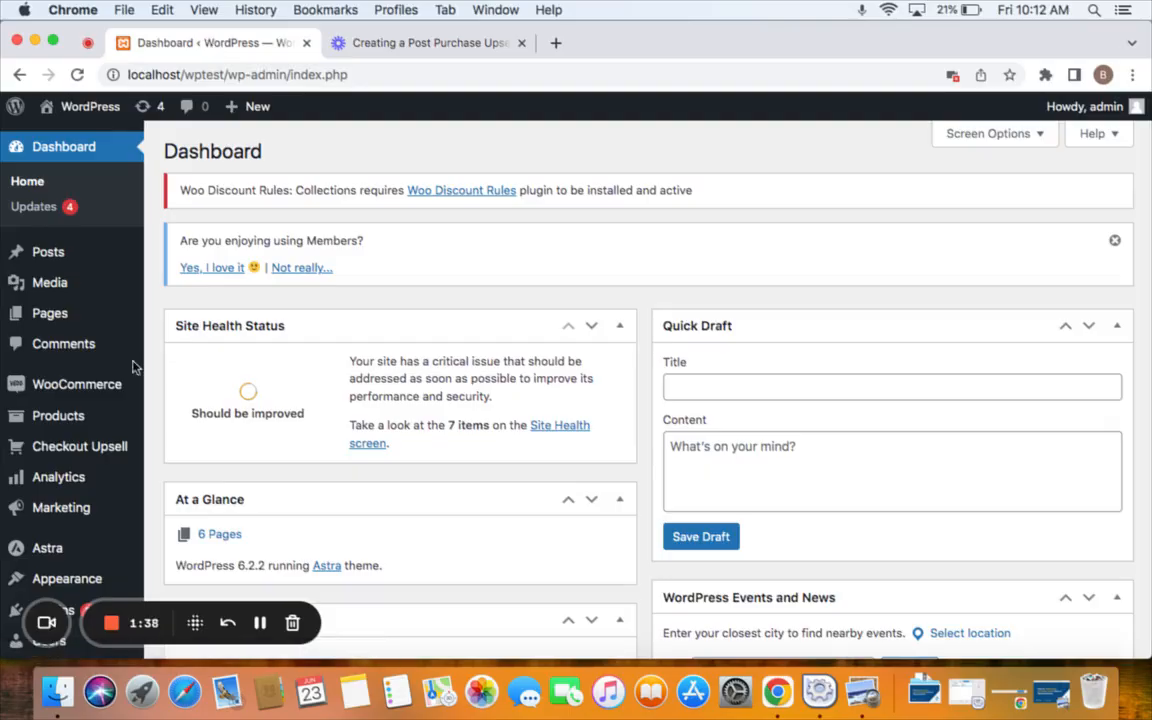
mouse_move(45, 446)
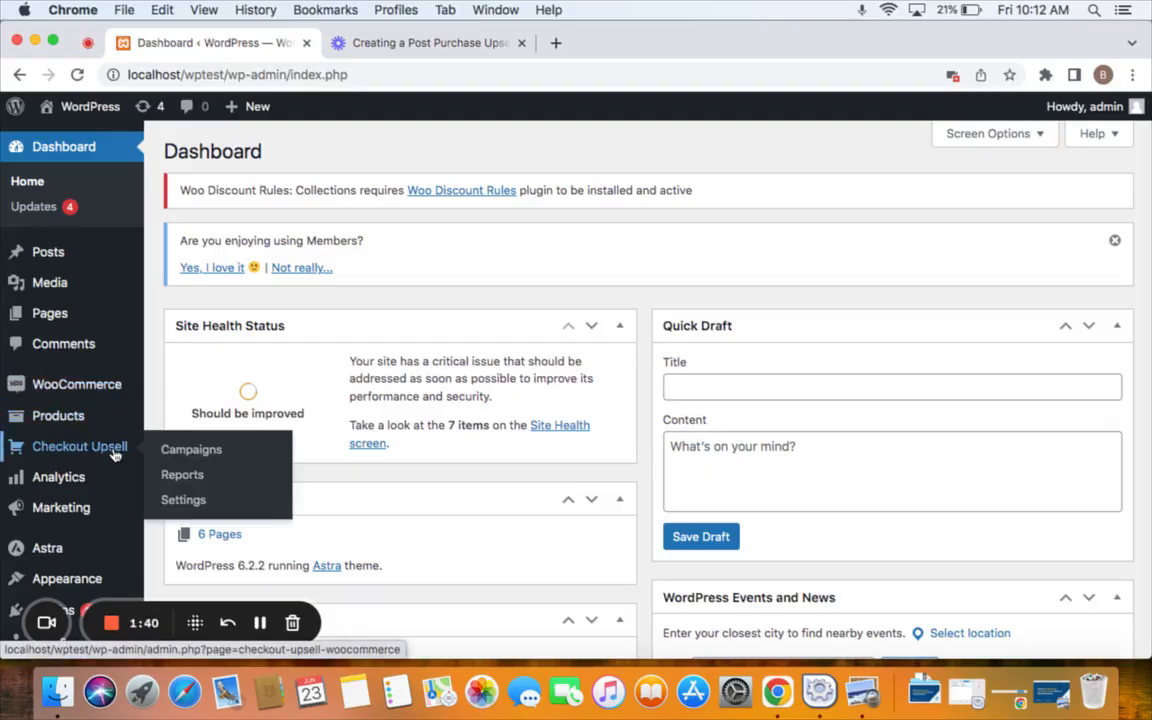
left_click(179, 452)
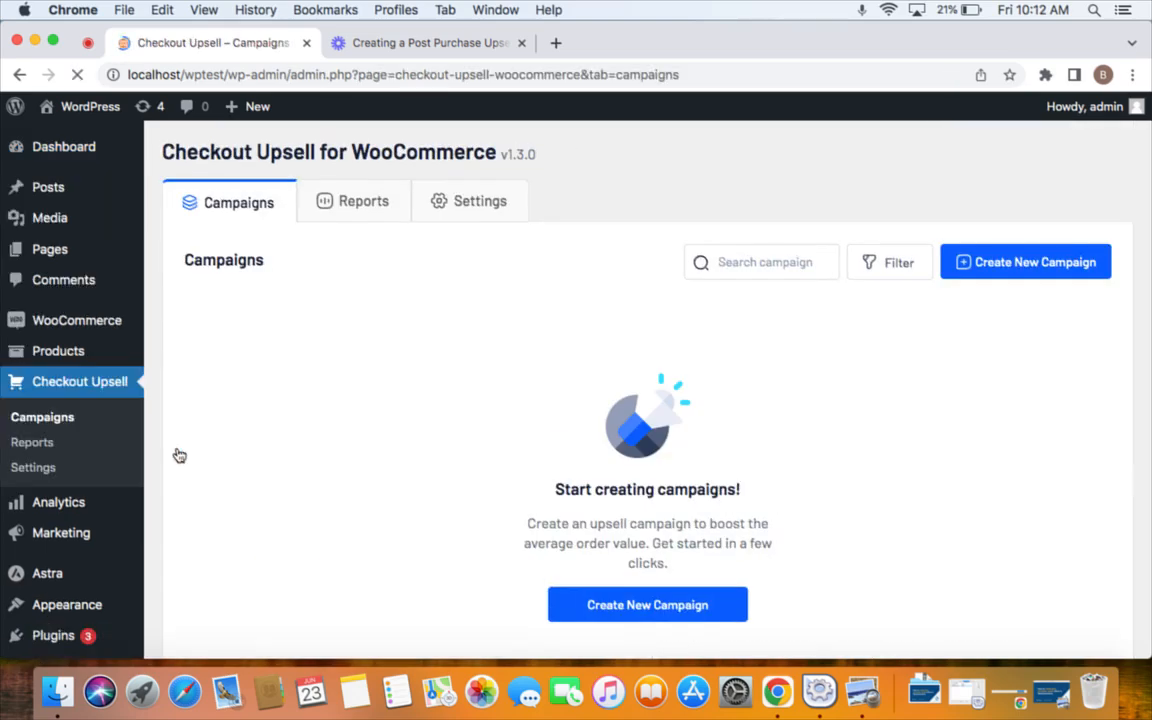
left_click(1023, 272)
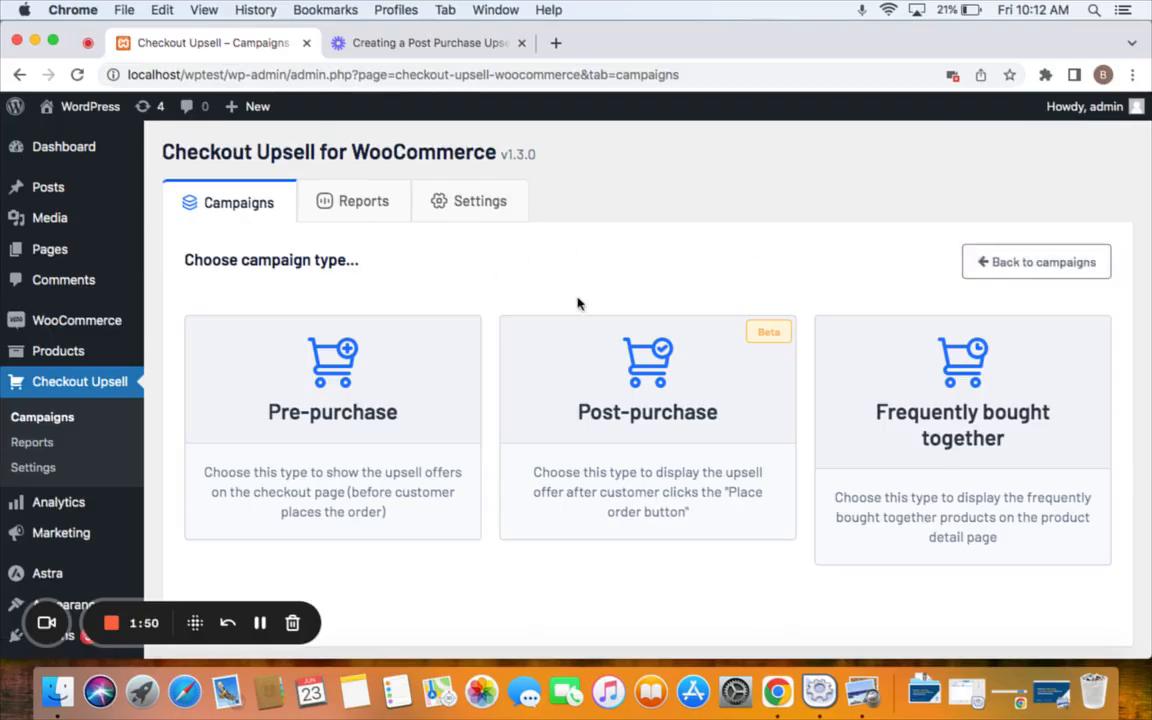
left_click(647, 408)
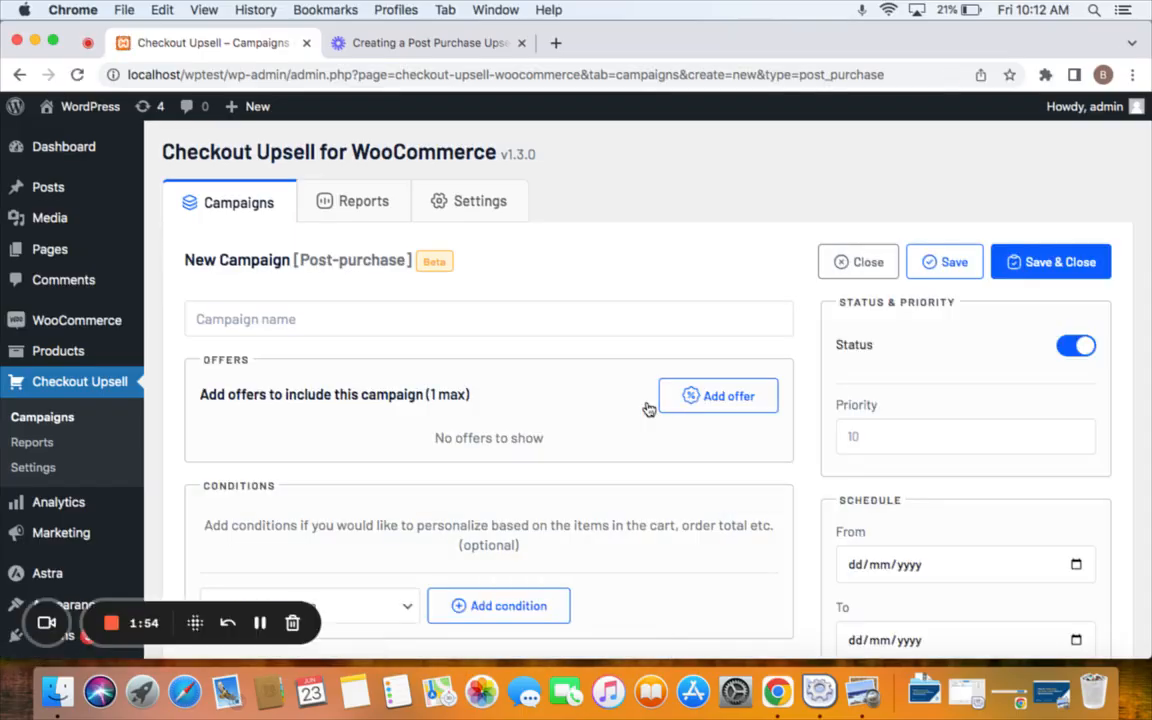
- Name the new campaign "Special Offer - Post Purchase"
left_click(385, 330)
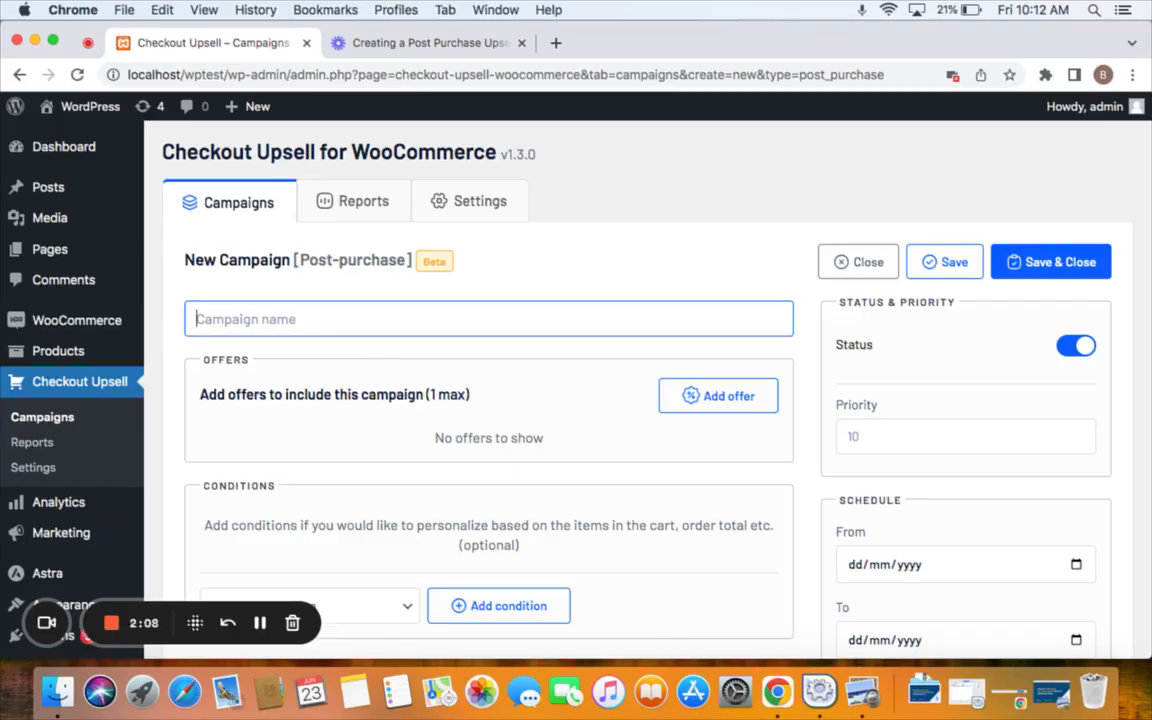
type("Special ")
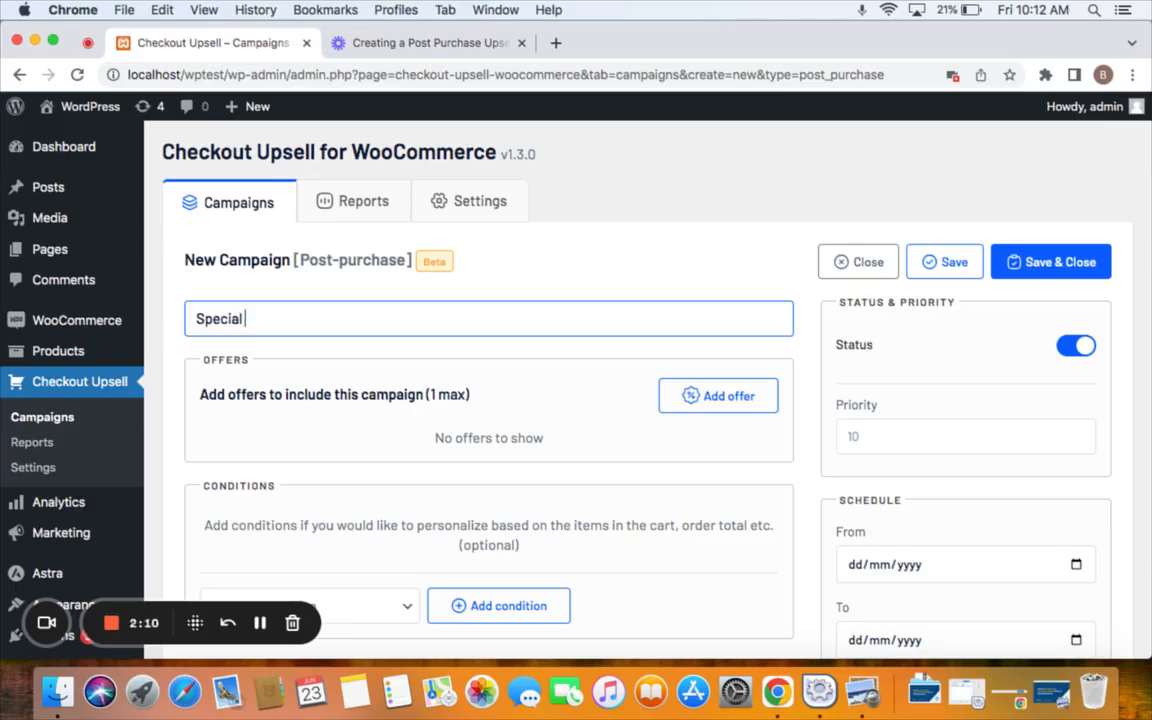
type("Offer - Post Purch")
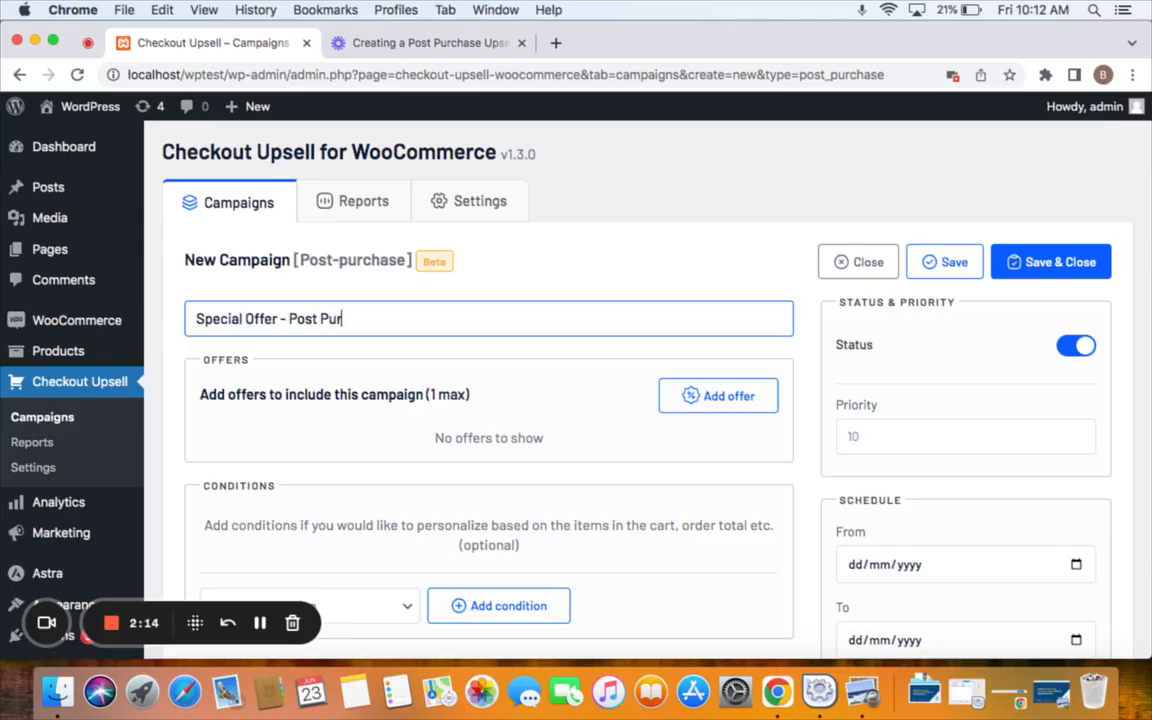
type("ase")
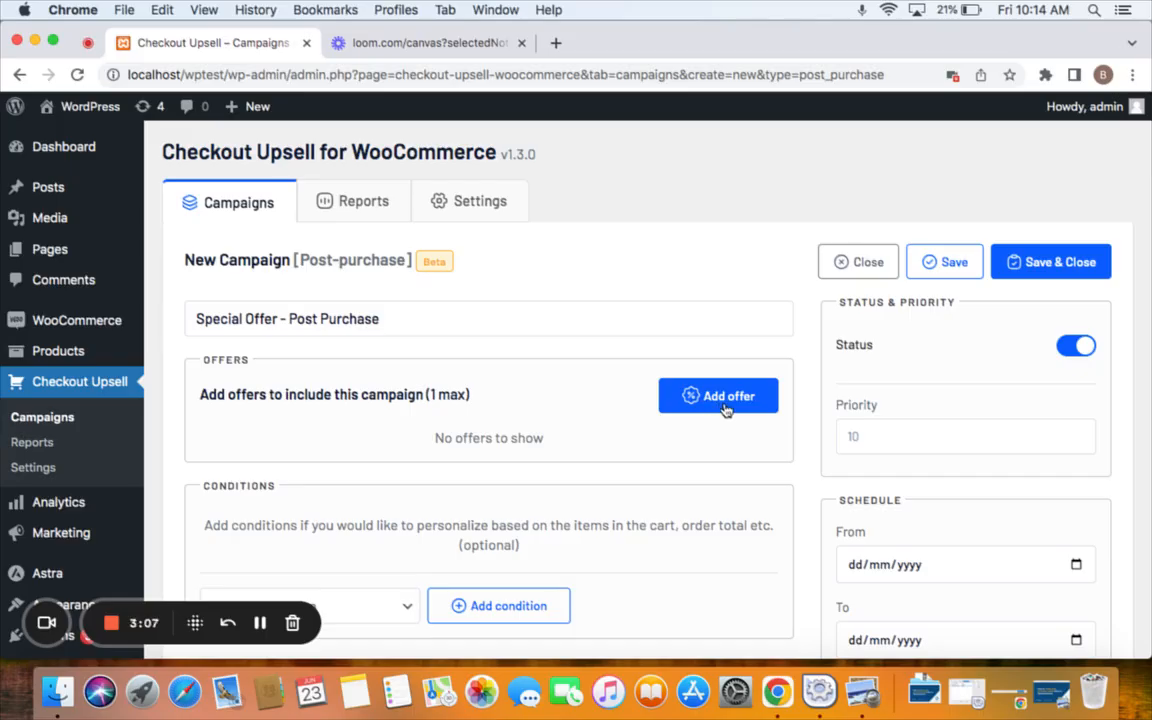
- Start a new offer for the campaign and choose #19 Sunglasses as the offer product
left_click(720, 402)
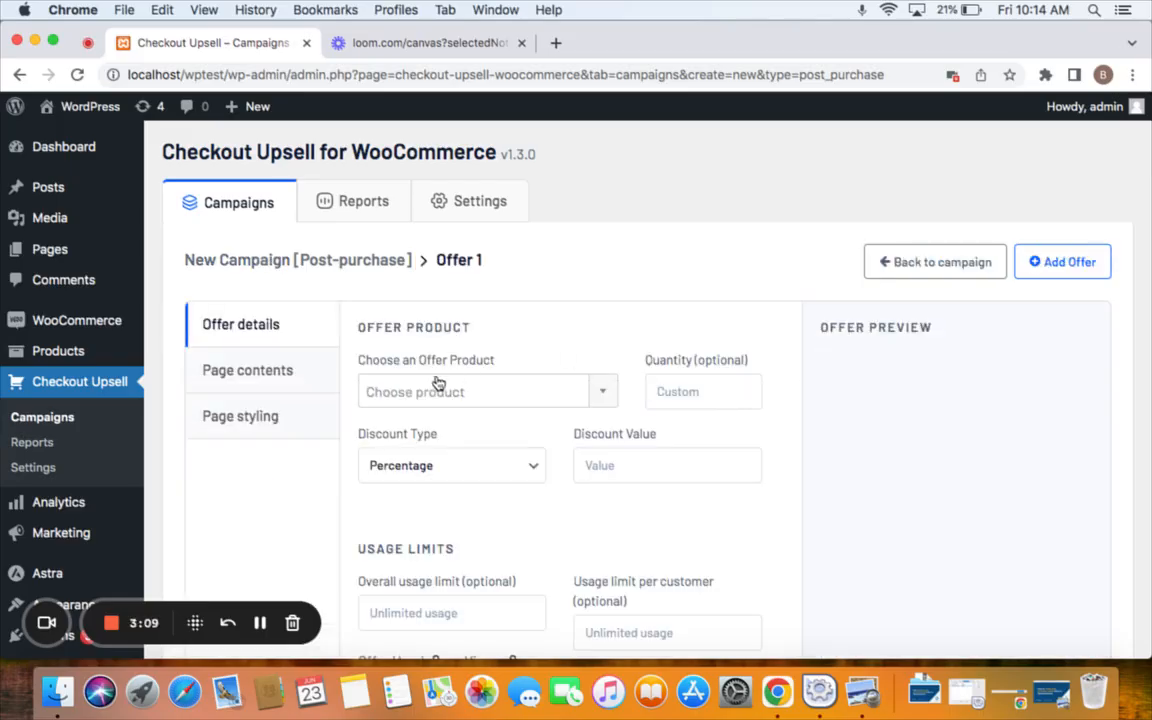
left_click(543, 397)
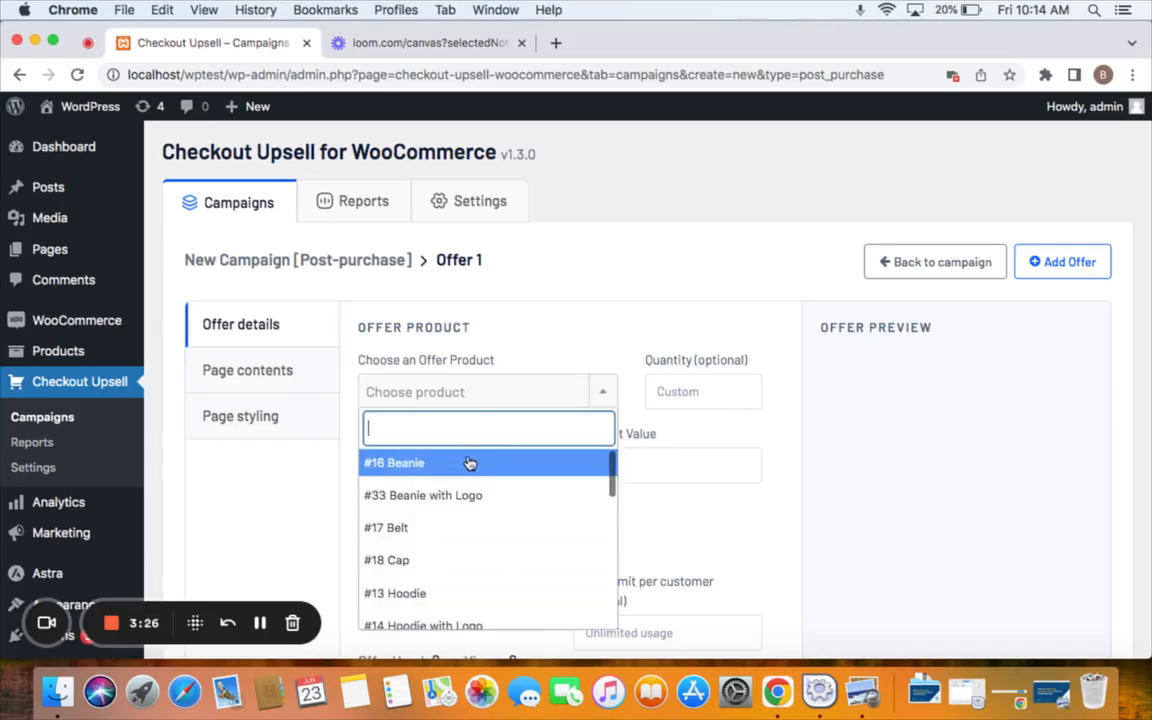
type("sungl")
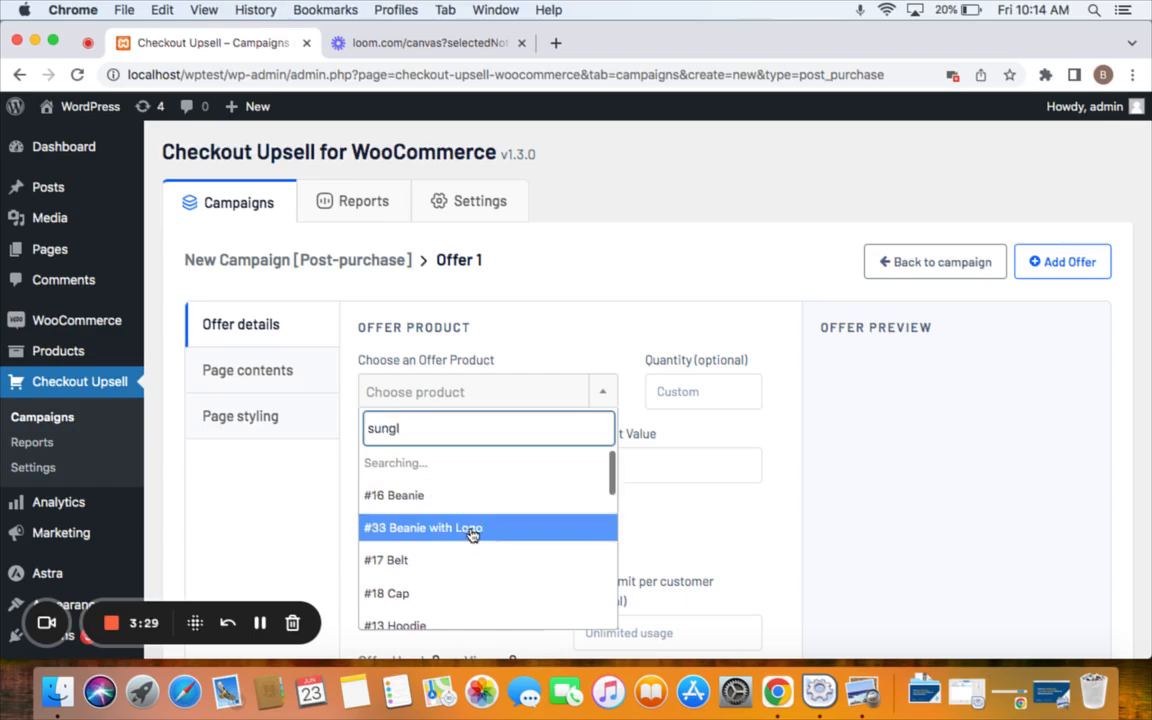
left_click(461, 470)
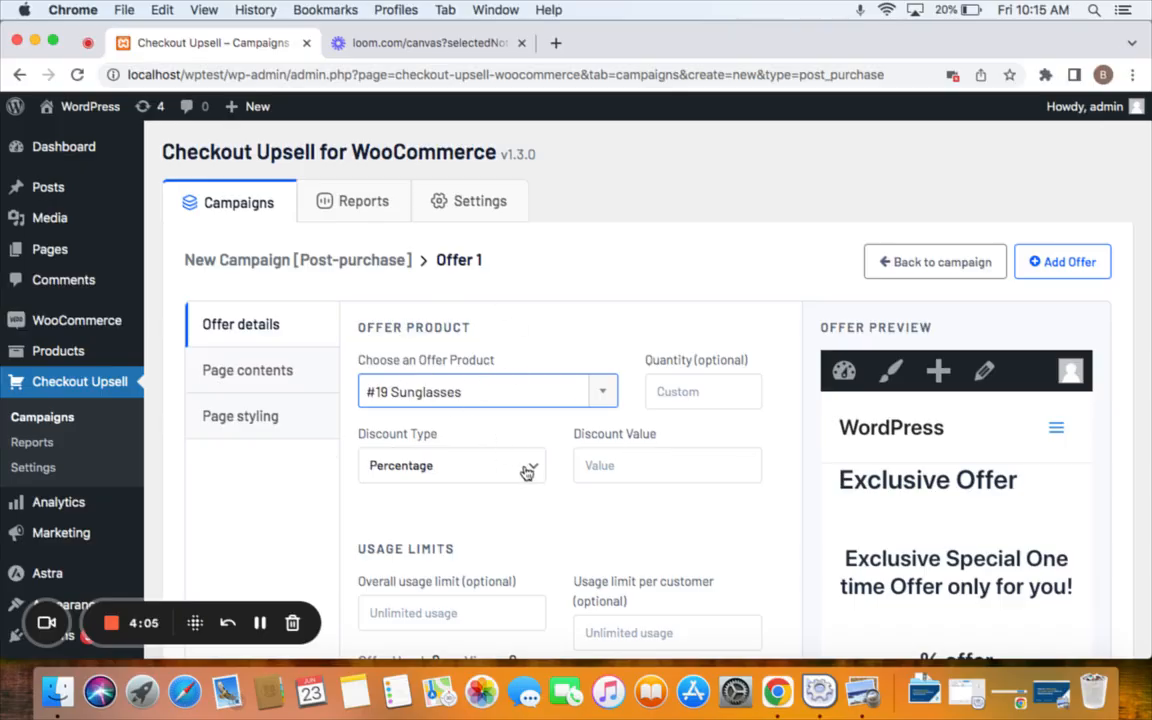
- Set the offer's percentage discount value to 30 and check it in the offer preview
left_click(600, 466)
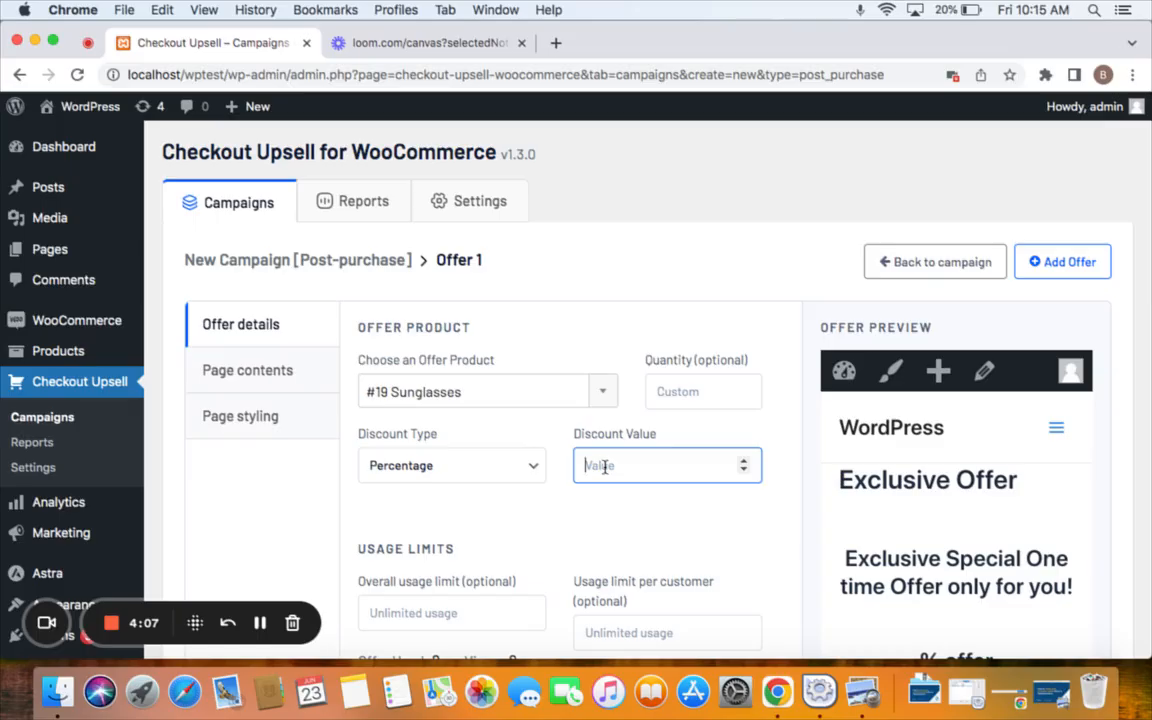
type("30")
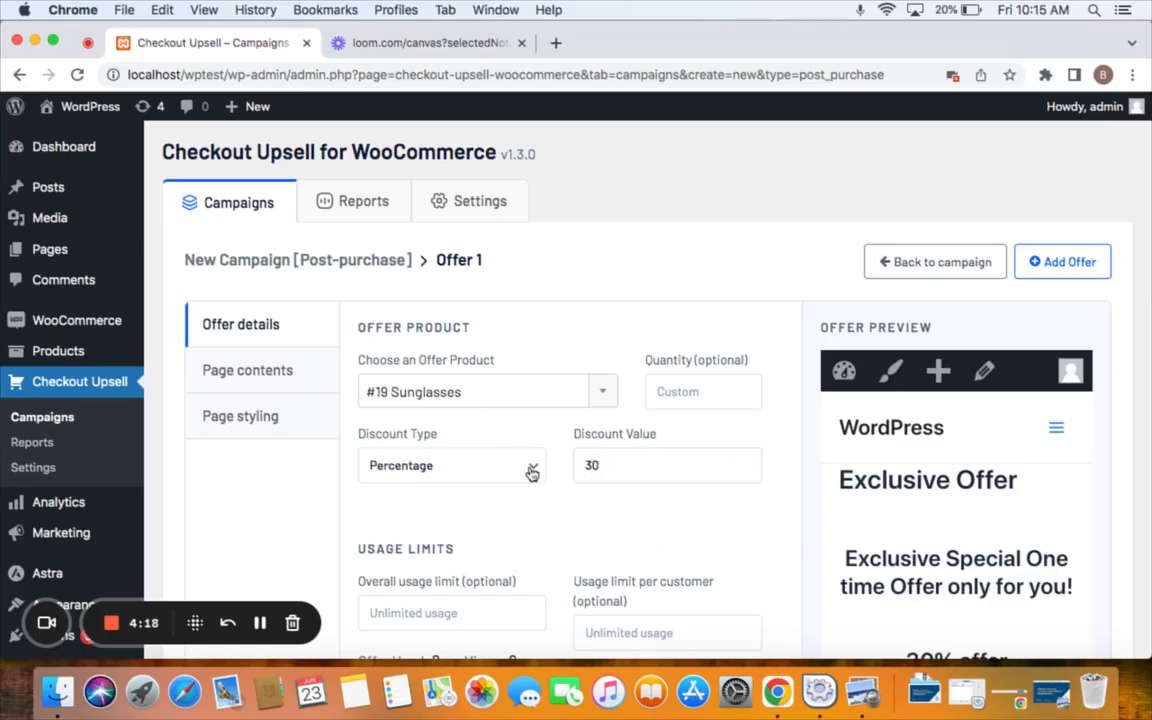
scroll(828, 440, "down", 2)
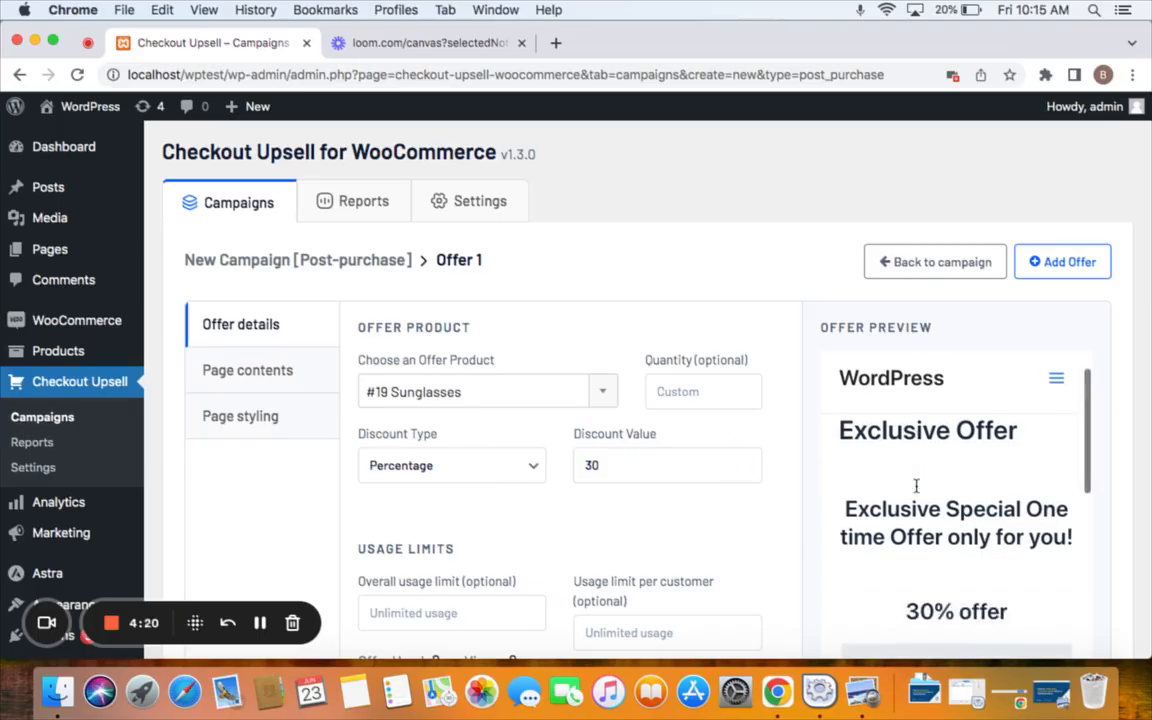
scroll(828, 440, "up", 2)
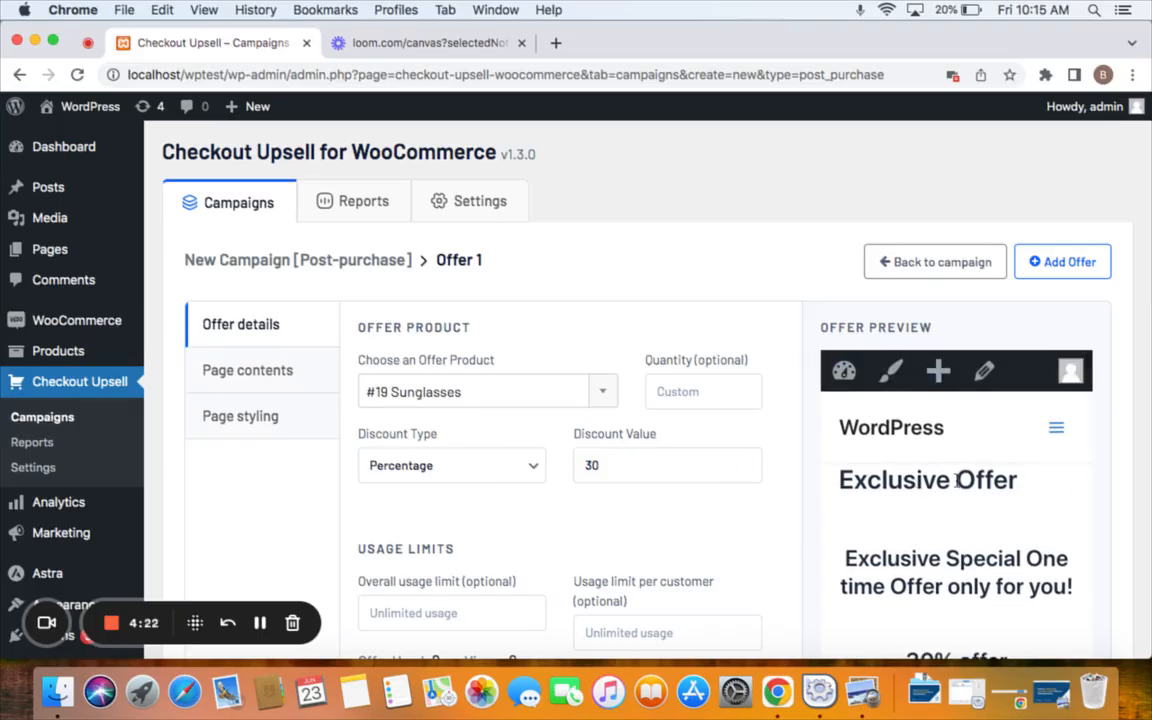
- Set the offer's usage limit per customer to 1
scroll(900, 450, "down", 5)
scroll(956, 486, "down", 6)
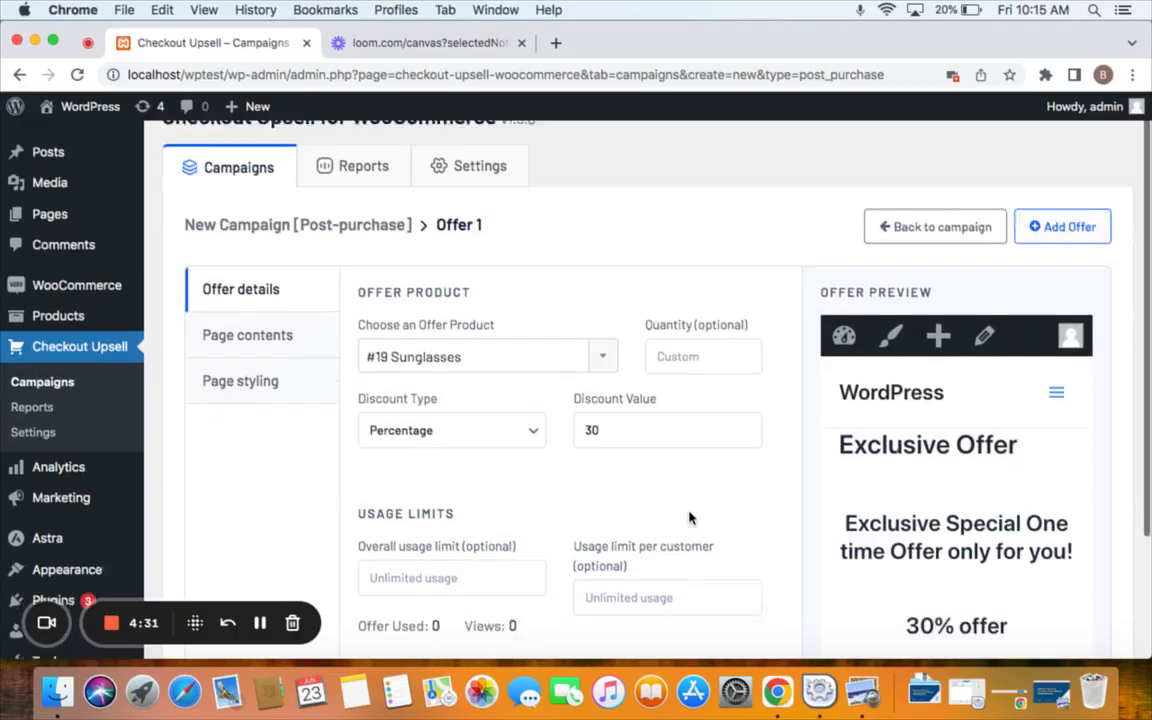
scroll(690, 519, "down", 2)
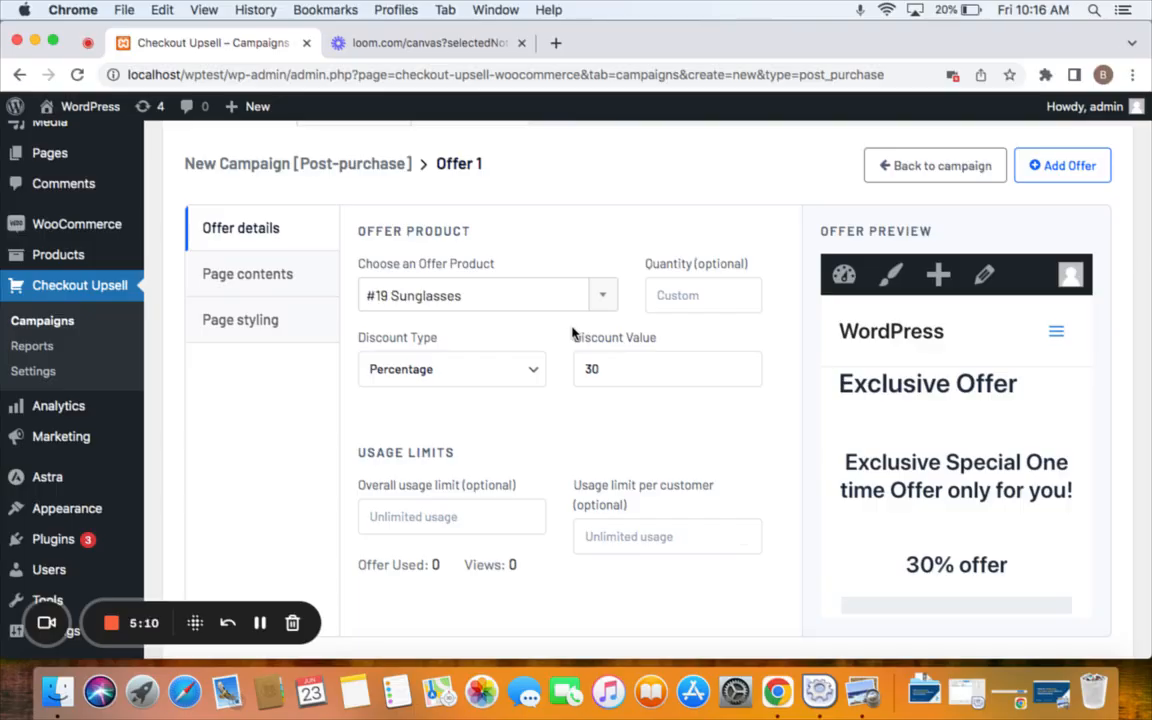
left_click(606, 536)
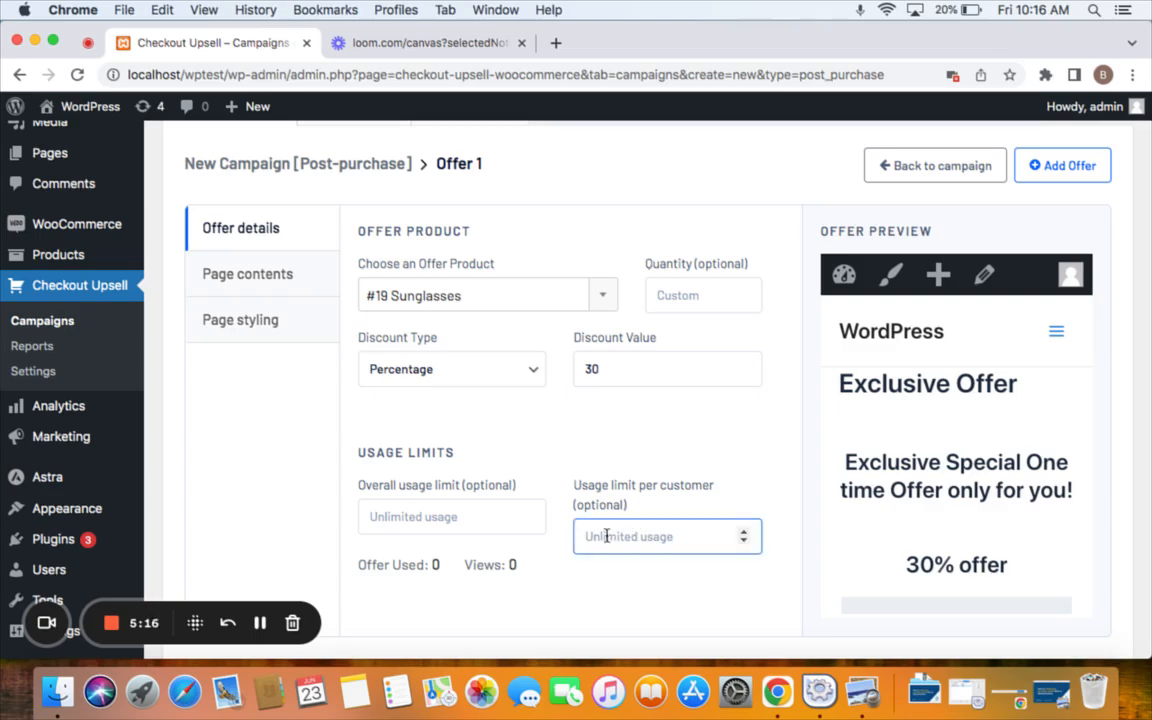
type("1")
left_click(702, 470)
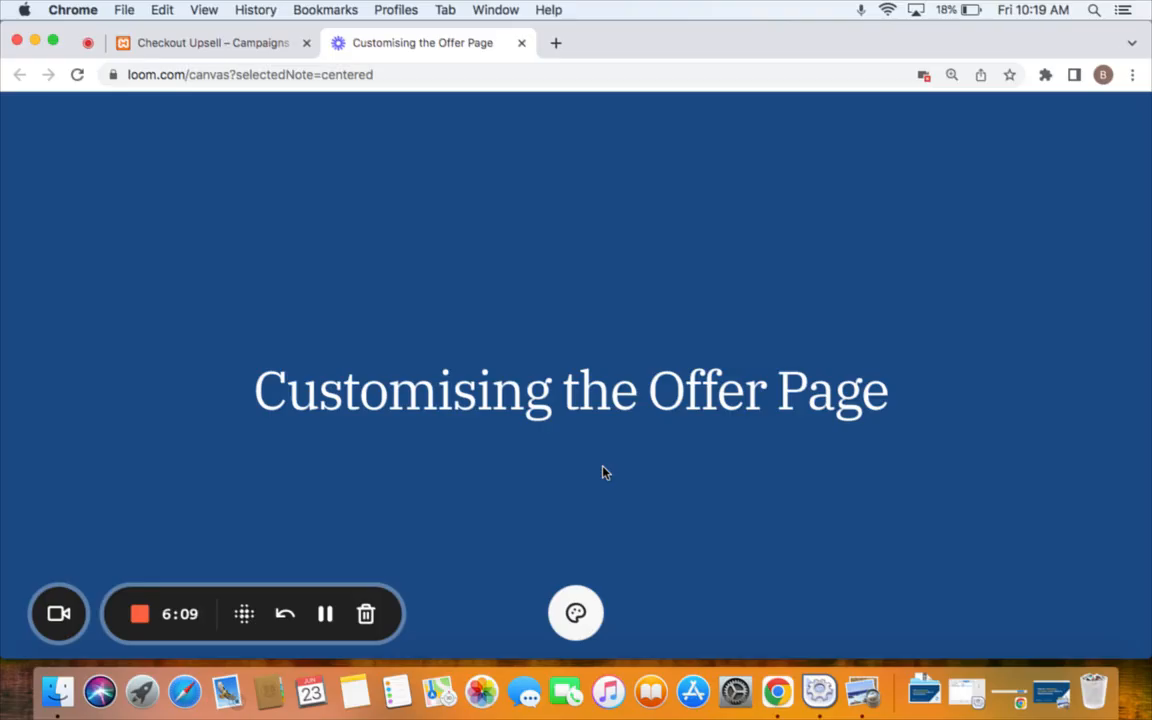
- Return to the WordPress offer editor and examine the whole offer preview, from its heading to the product price and order button
left_click(249, 43)
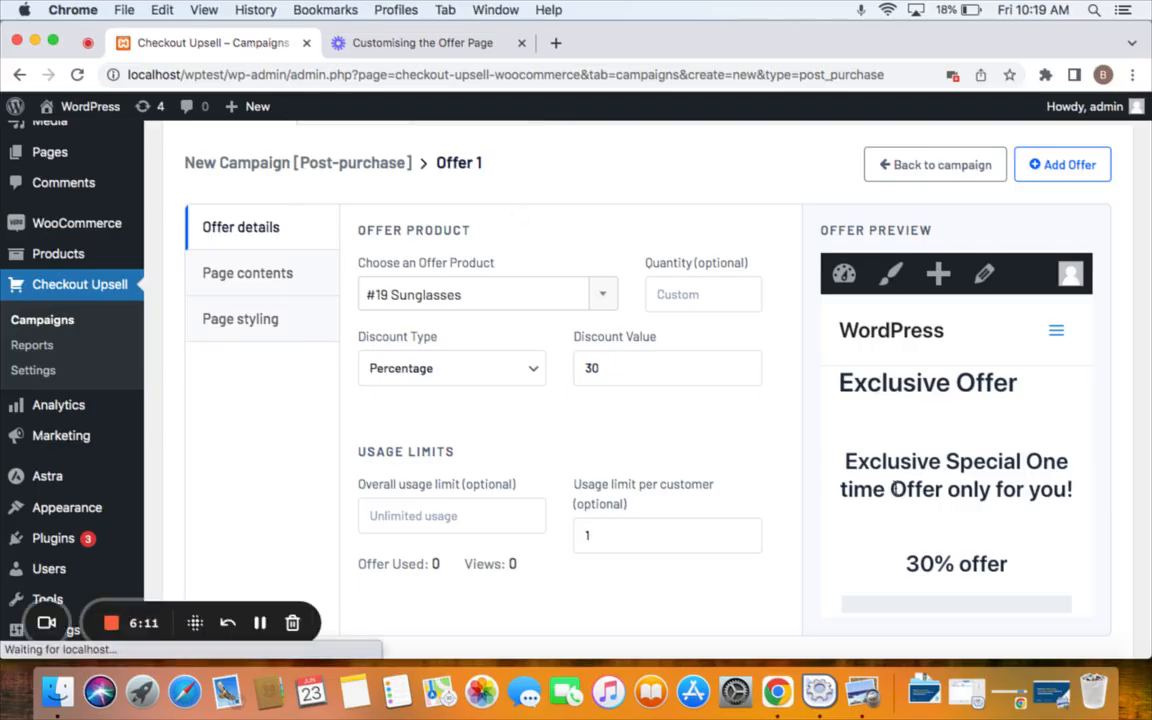
scroll(990, 470, "down", 5)
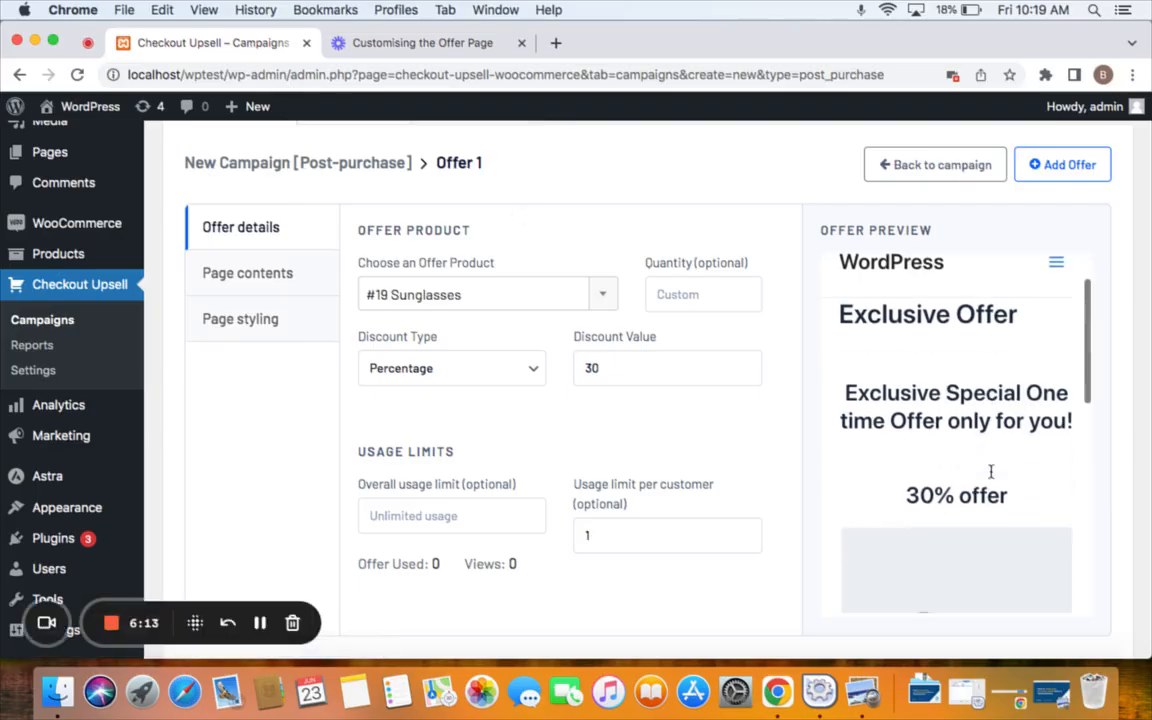
scroll(990, 478, "down", 2)
scroll(988, 374, "down", 5)
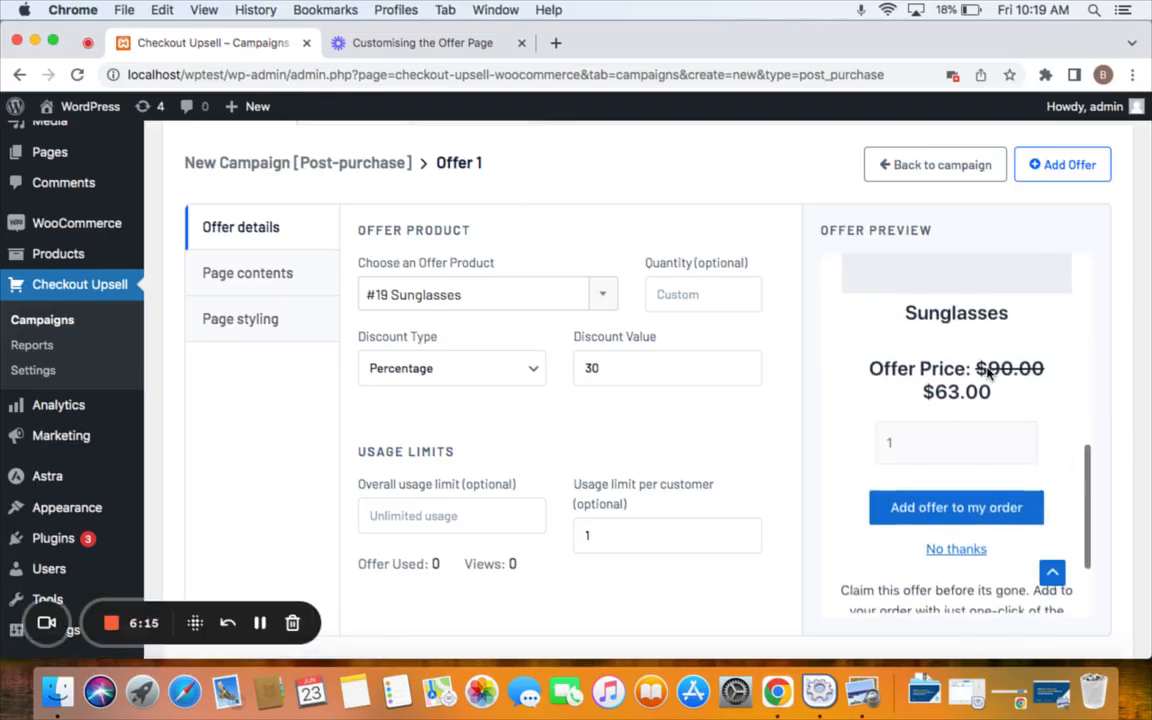
scroll(988, 374, "up", 8)
scroll(988, 374, "up", 3)
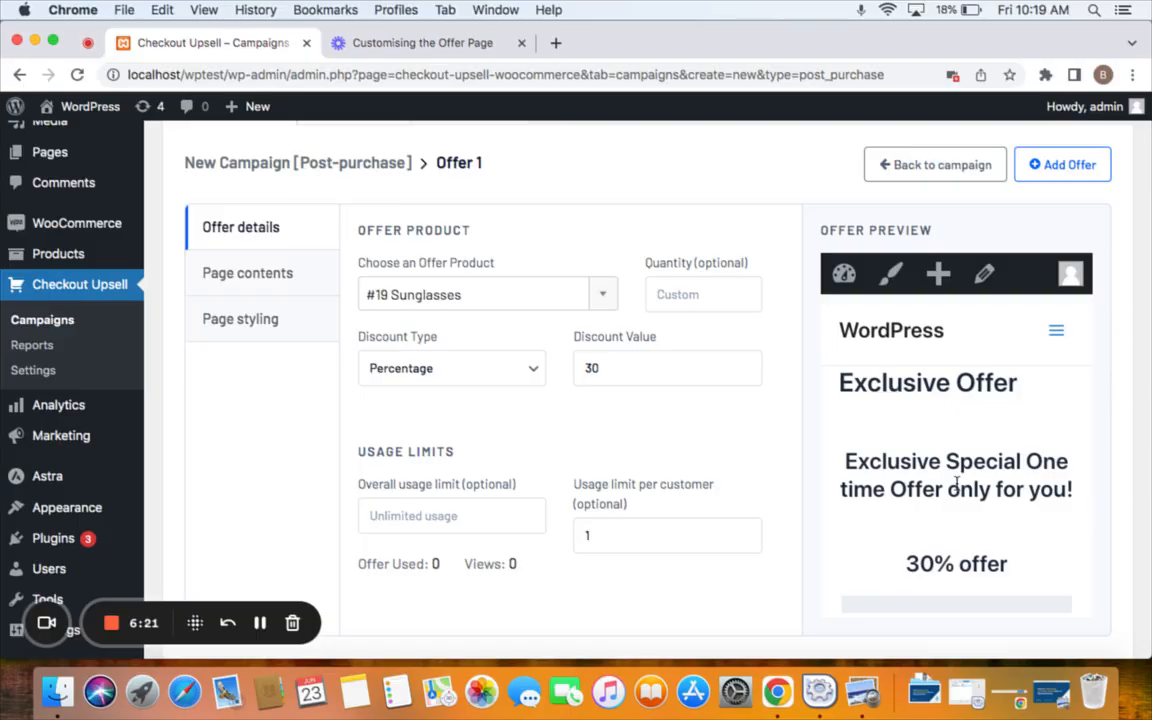
- Review the offer's page contents, comparing the title, description, CTA text and image options with the preview
left_click(262, 287)
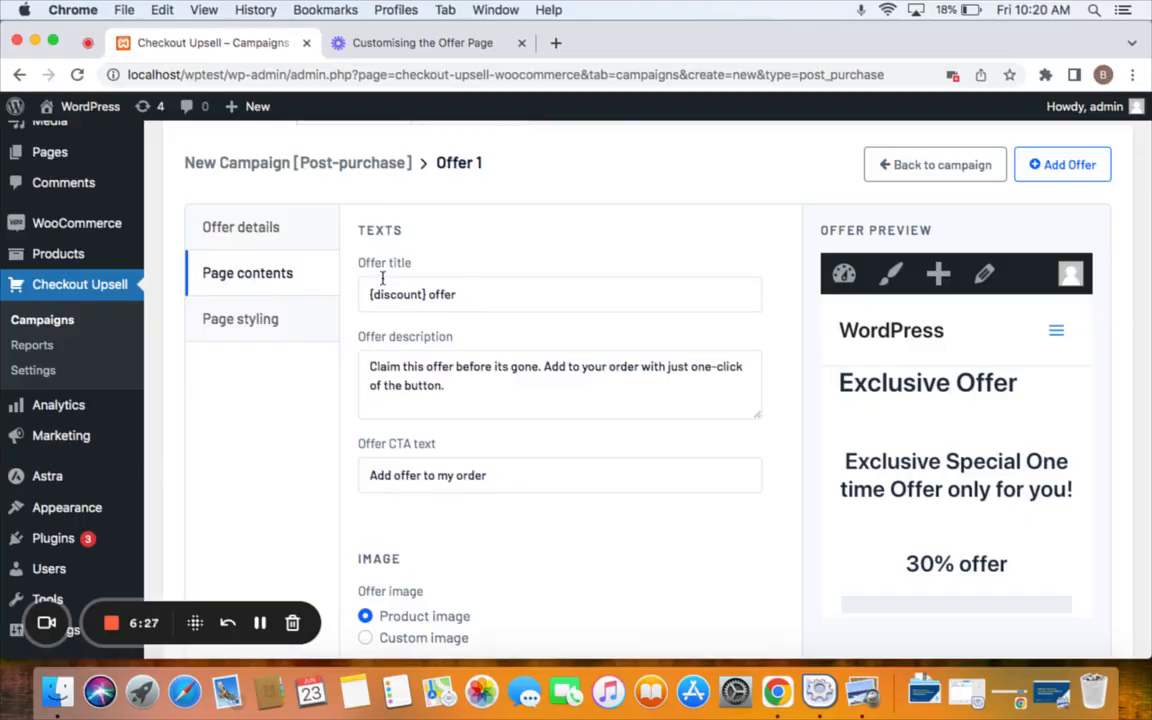
scroll(496, 295, "down", 3)
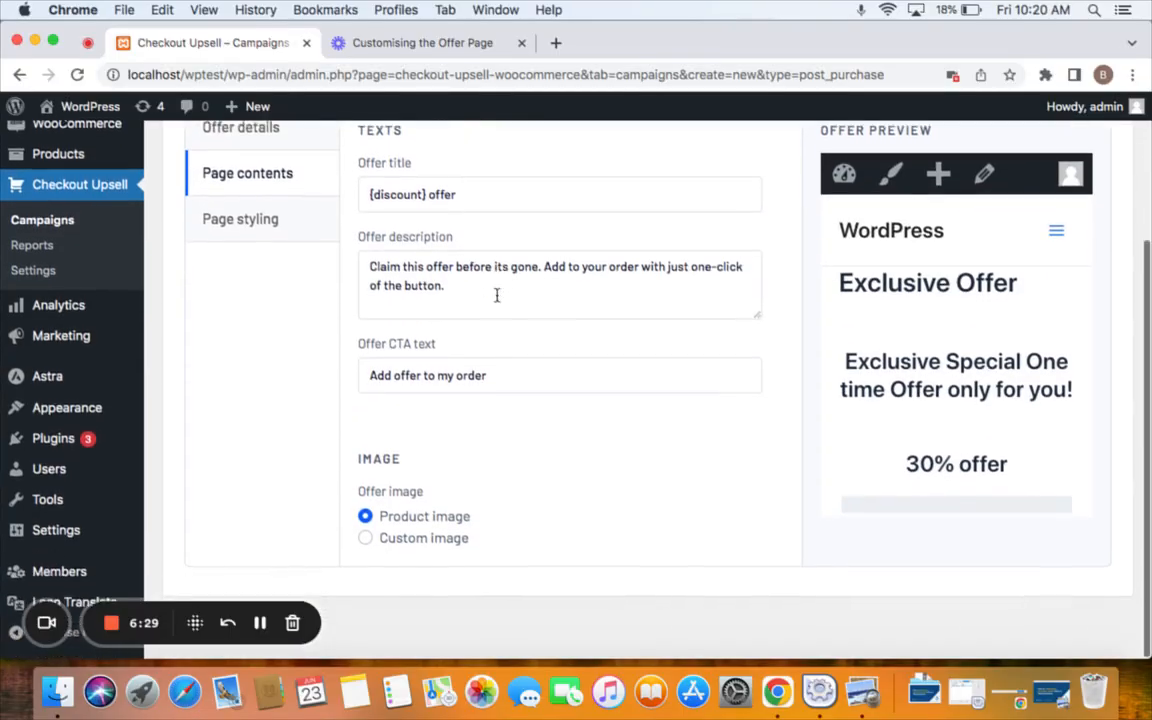
scroll(977, 438, "down", 5)
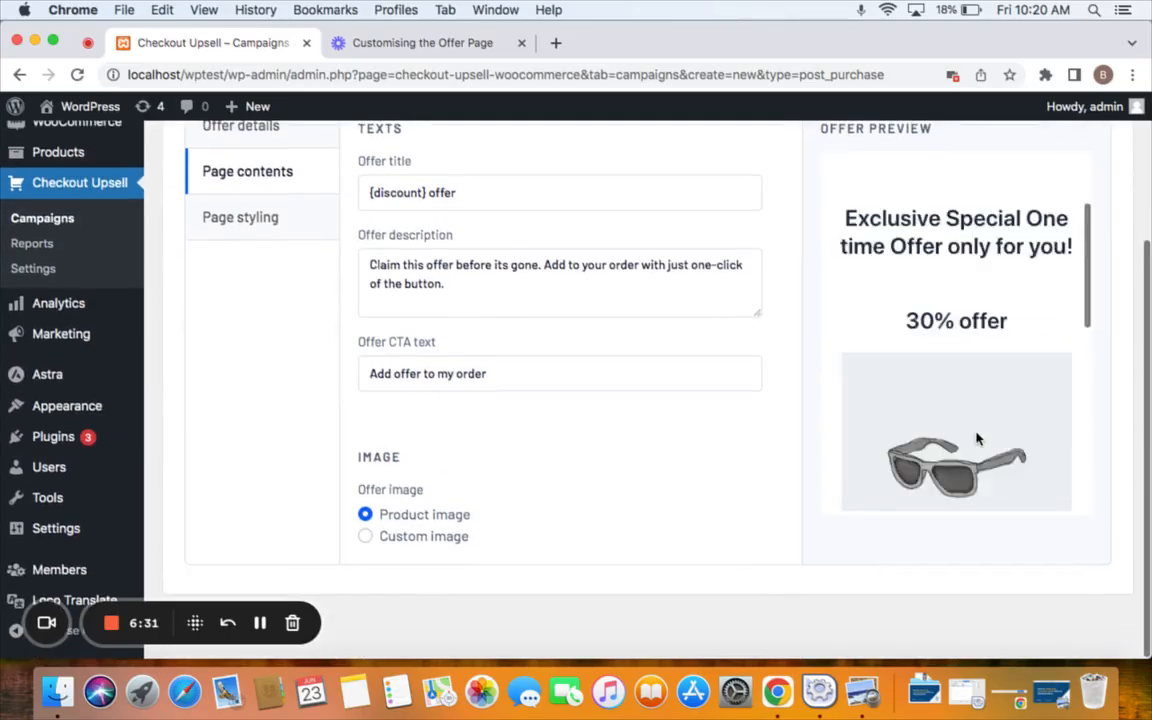
scroll(977, 438, "down", 3)
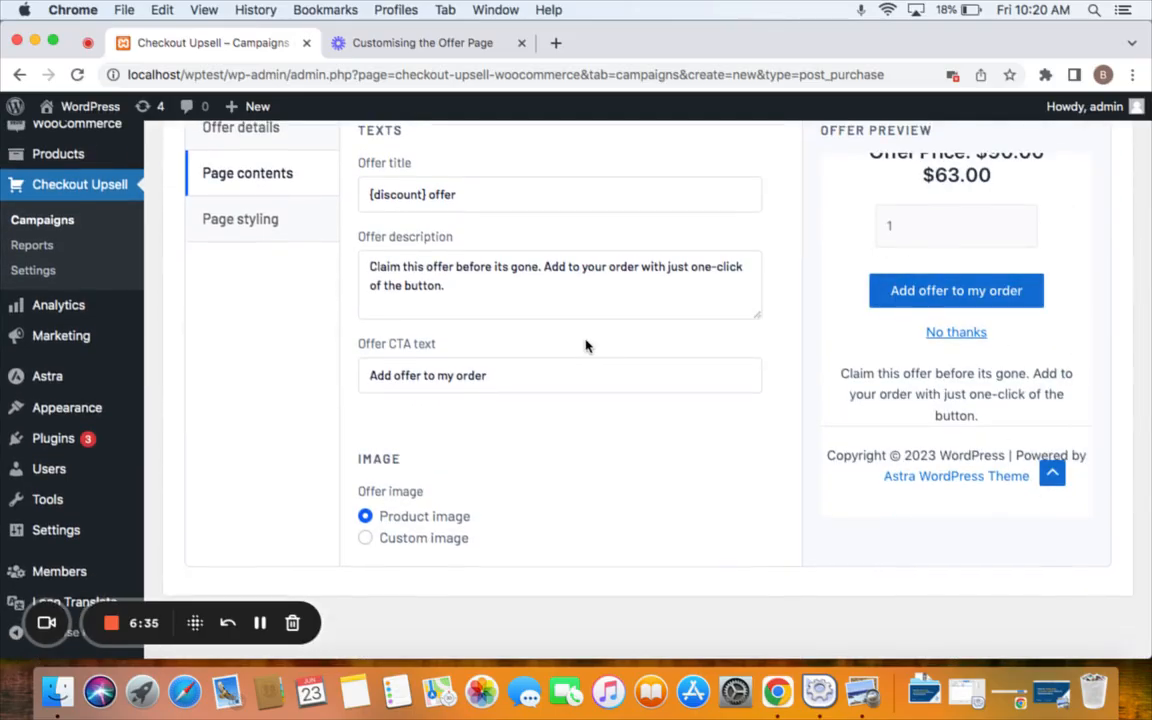
scroll(937, 303, "up", 5)
scroll(937, 303, "up", 1)
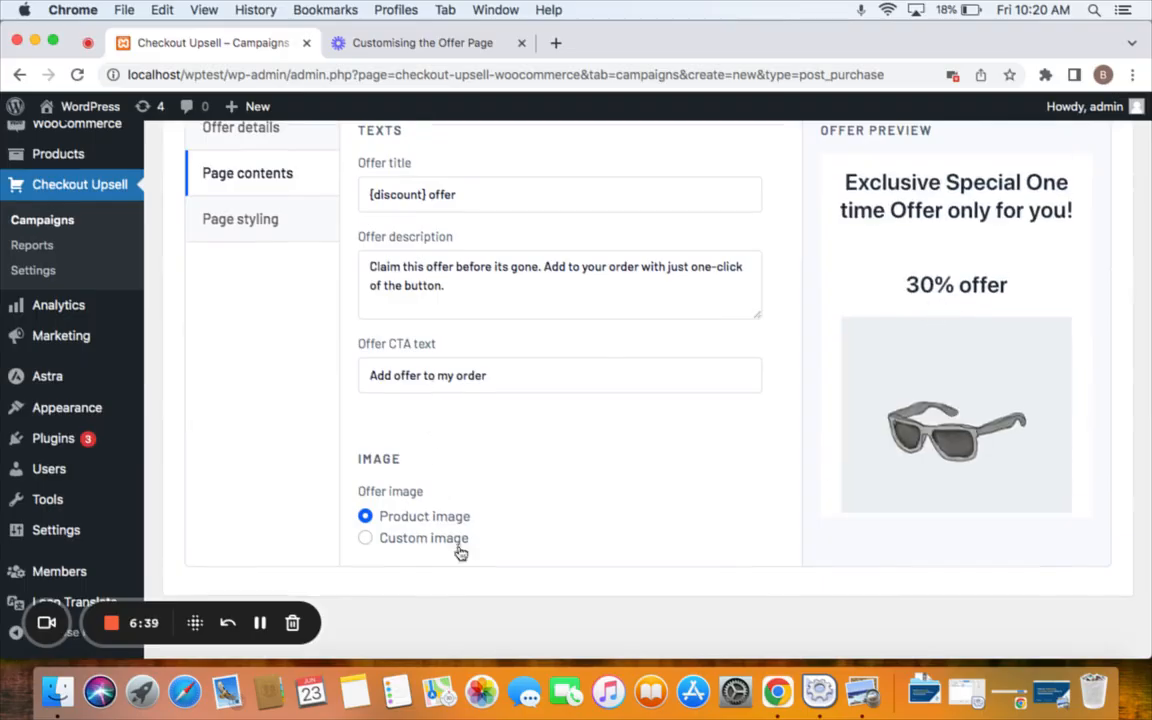
scroll(879, 347, "up", 3)
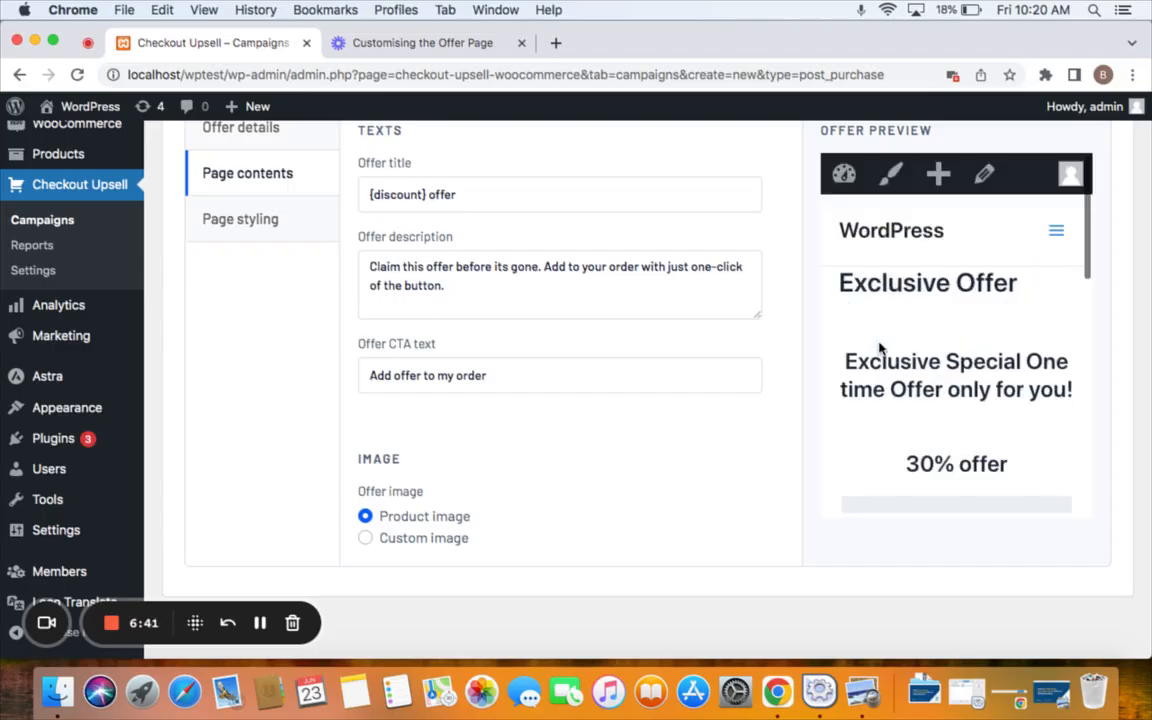
scroll(575, 338, "up", 3)
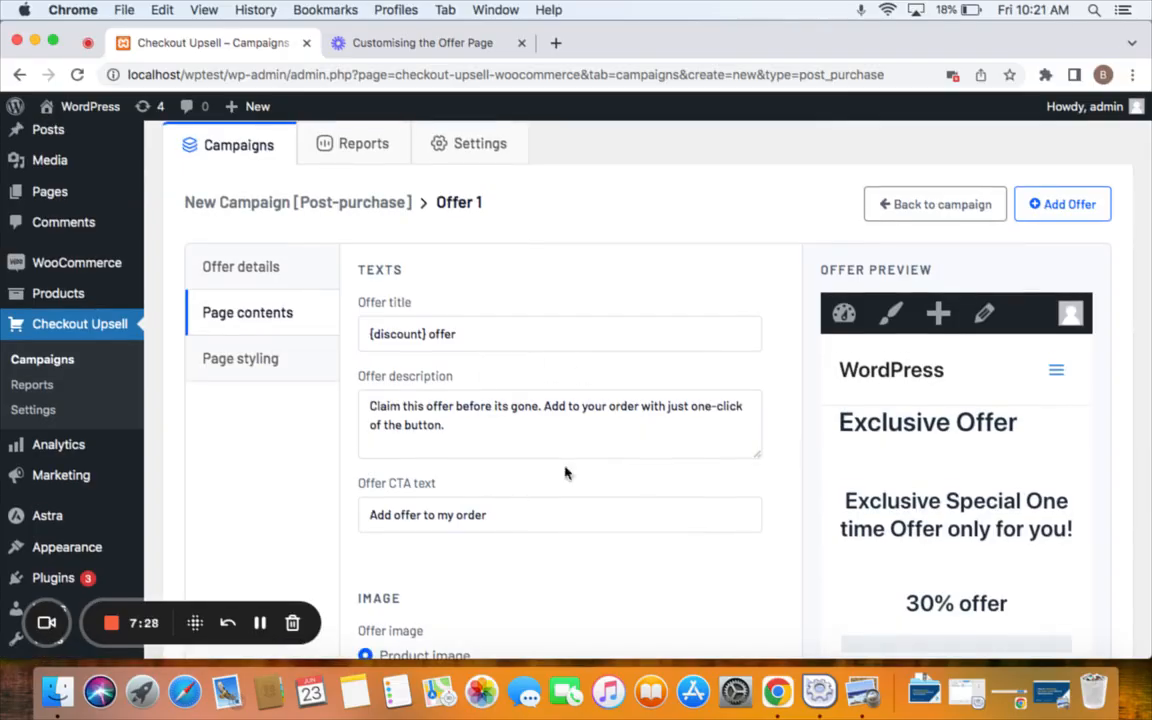
- Add the configured Sunglasses offer to the campaign and go to the conditions of the saved campaign
left_click(1035, 210)
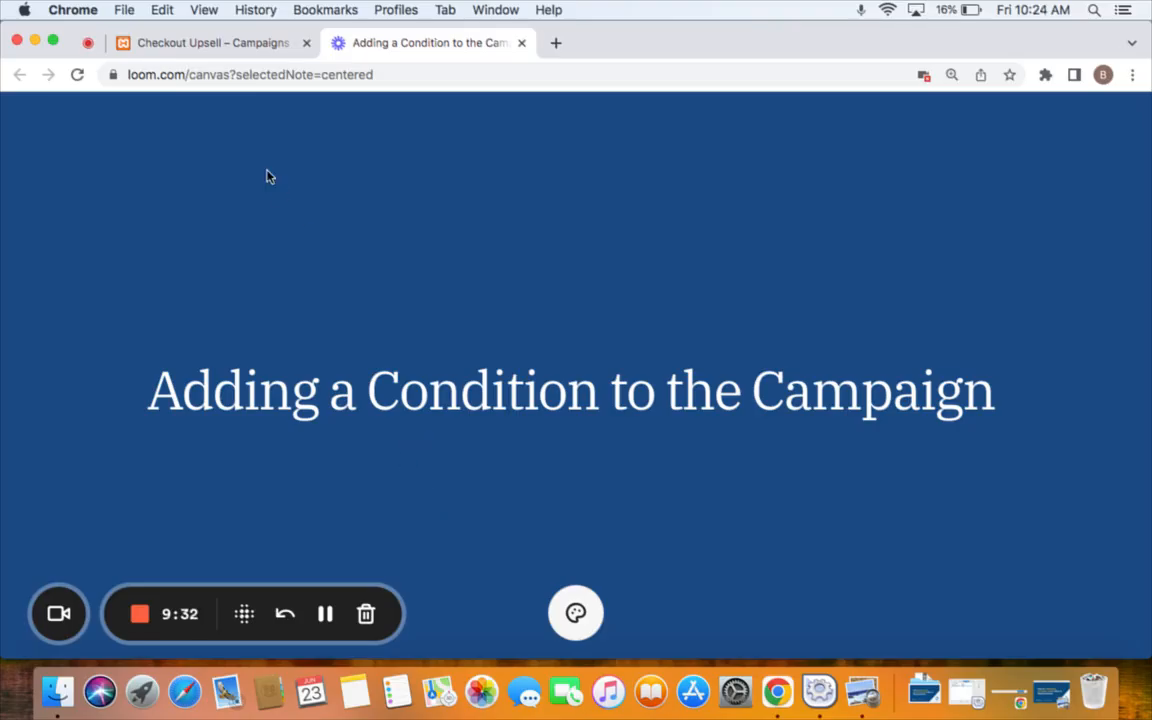
left_click(204, 45)
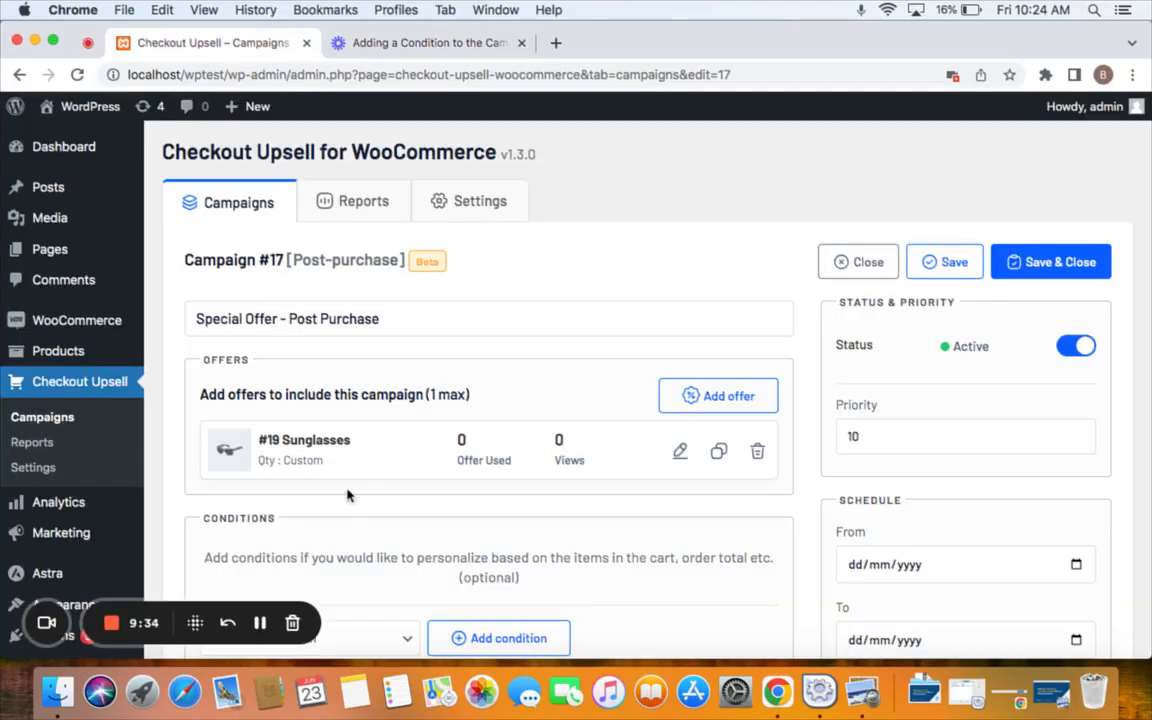
scroll(359, 491, "down", 2)
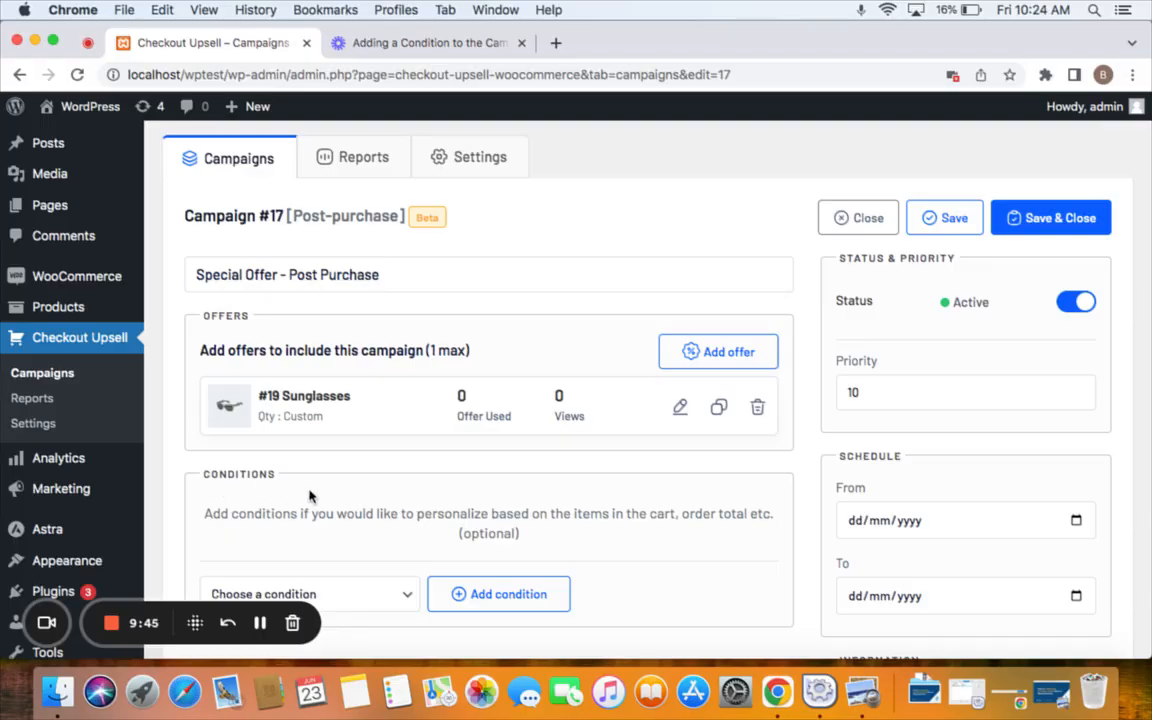
- Add an Order total condition to the post-purchase campaign
scroll(309, 495, "down", 2)
left_click(385, 545)
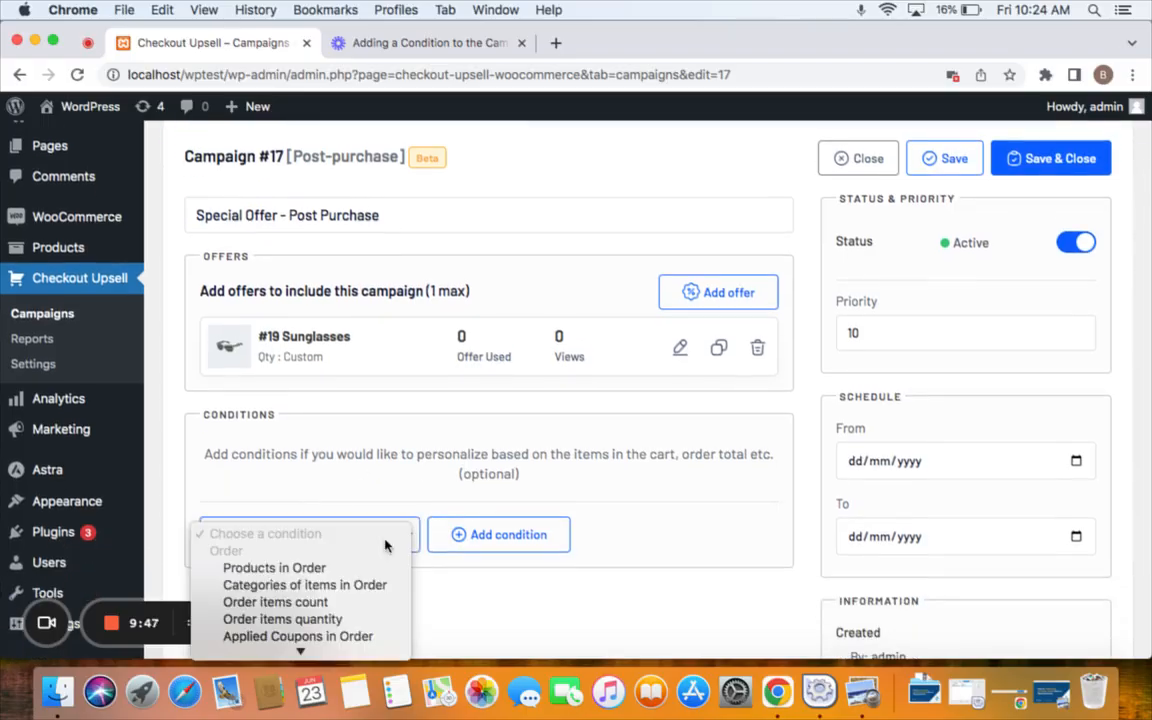
scroll(385, 545, "down", 2)
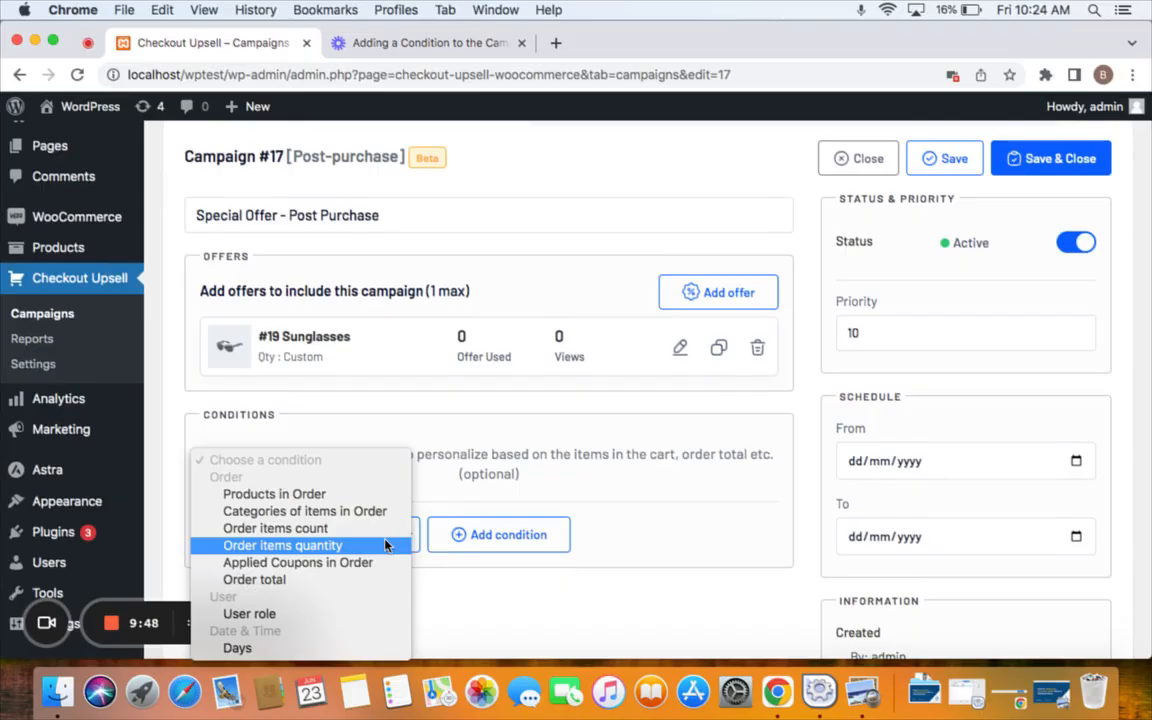
left_click(298, 581)
left_click(506, 534)
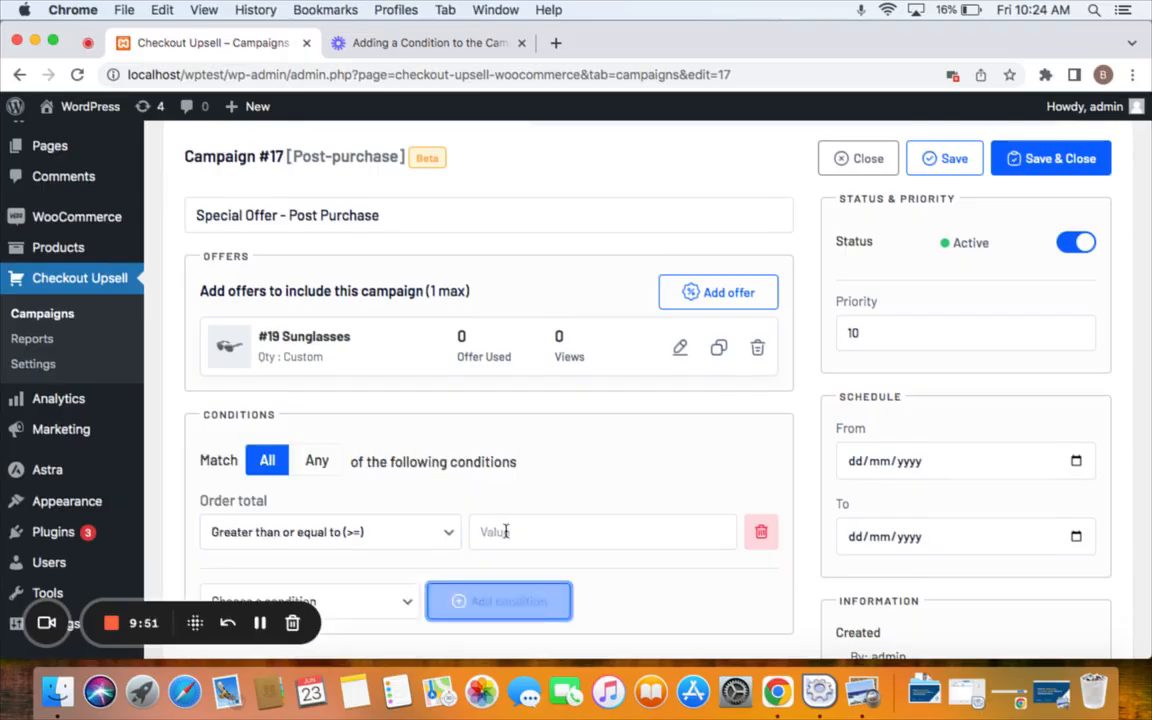
- Set the order total condition to Greater than or equal to (>=) with a value of 500
scroll(506, 530, "down", 2)
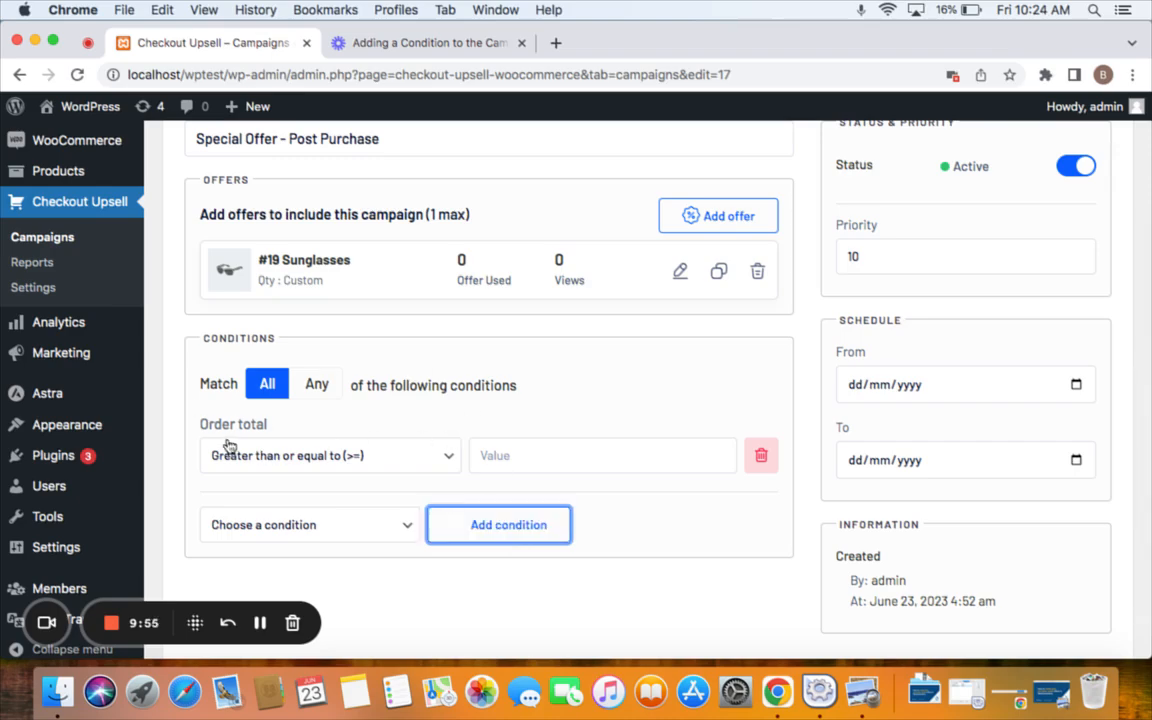
left_click(410, 459)
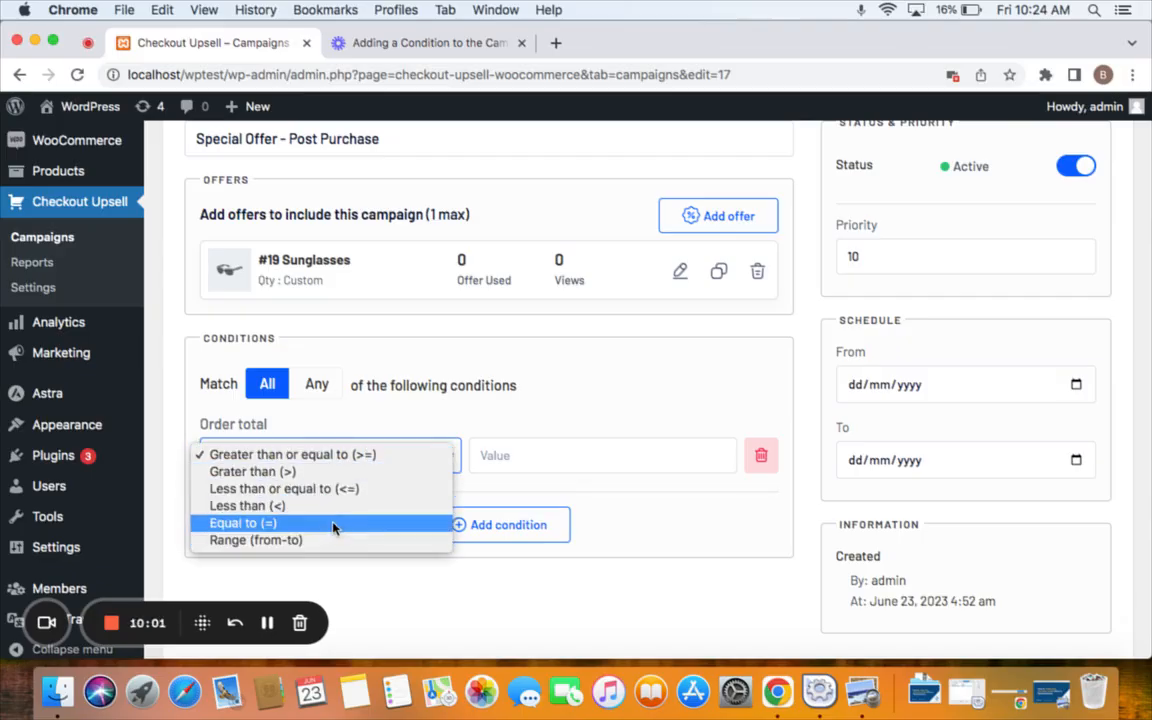
left_click(322, 456)
left_click(514, 456)
type("500")
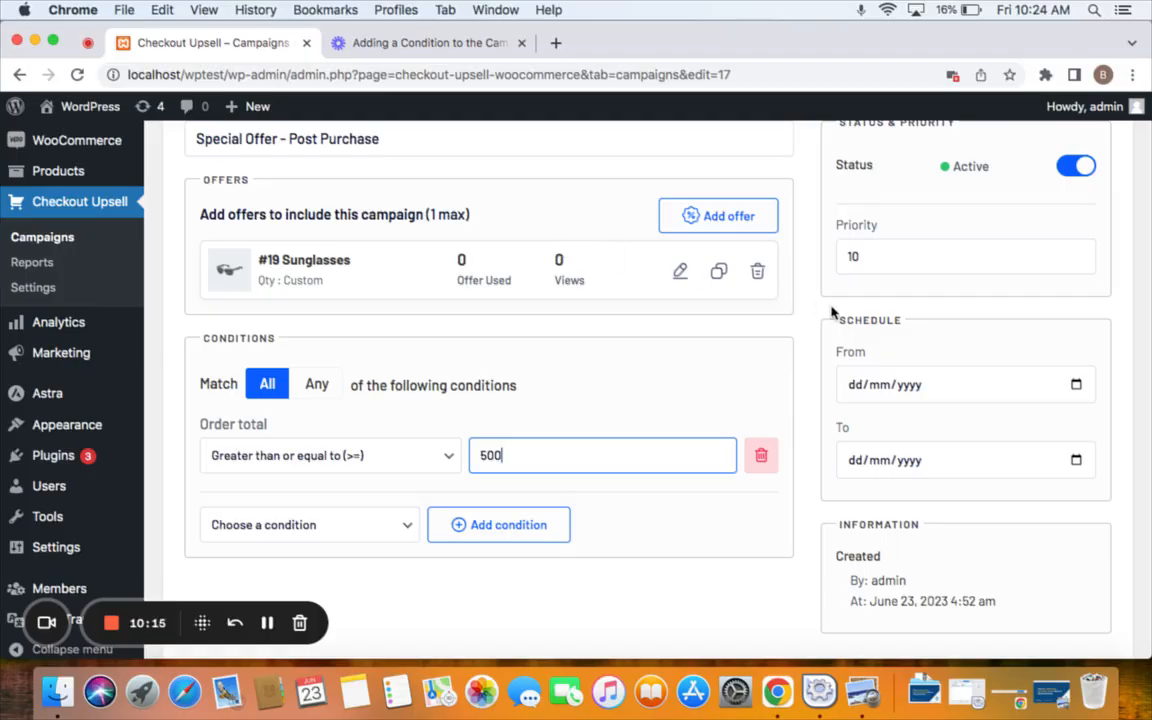
- Review the campaign's priority and schedule settings, and save and close the campaign
scroll(830, 313, "up", 1)
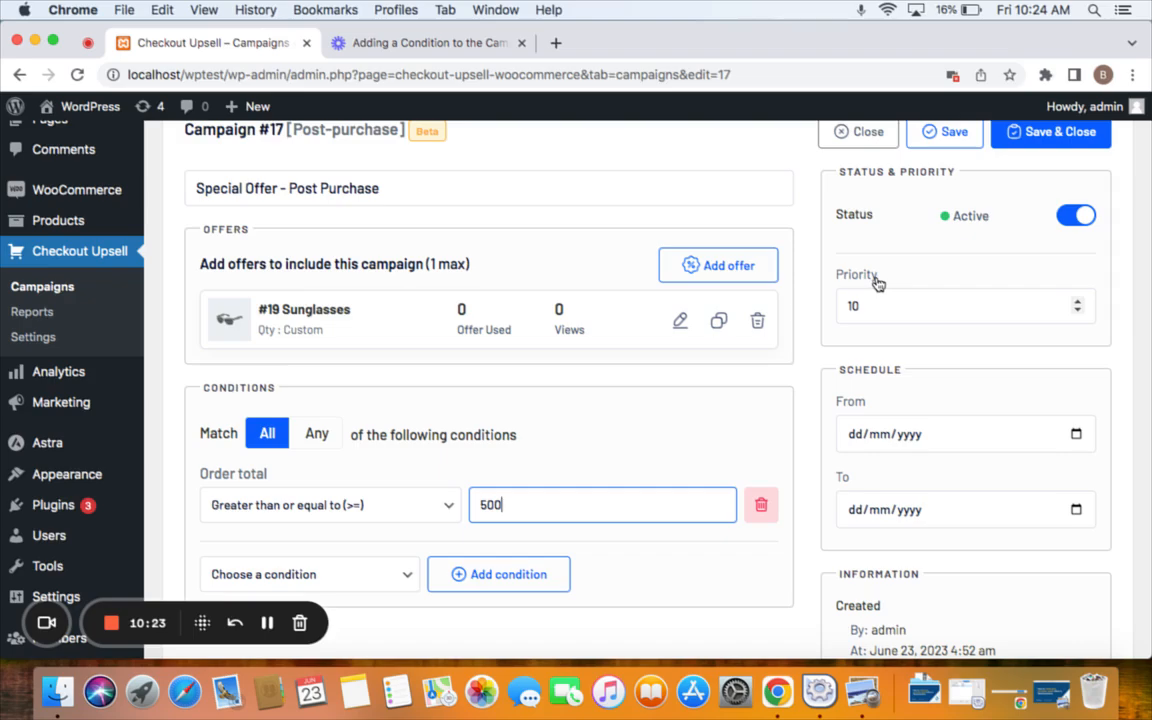
scroll(876, 283, "down", 2)
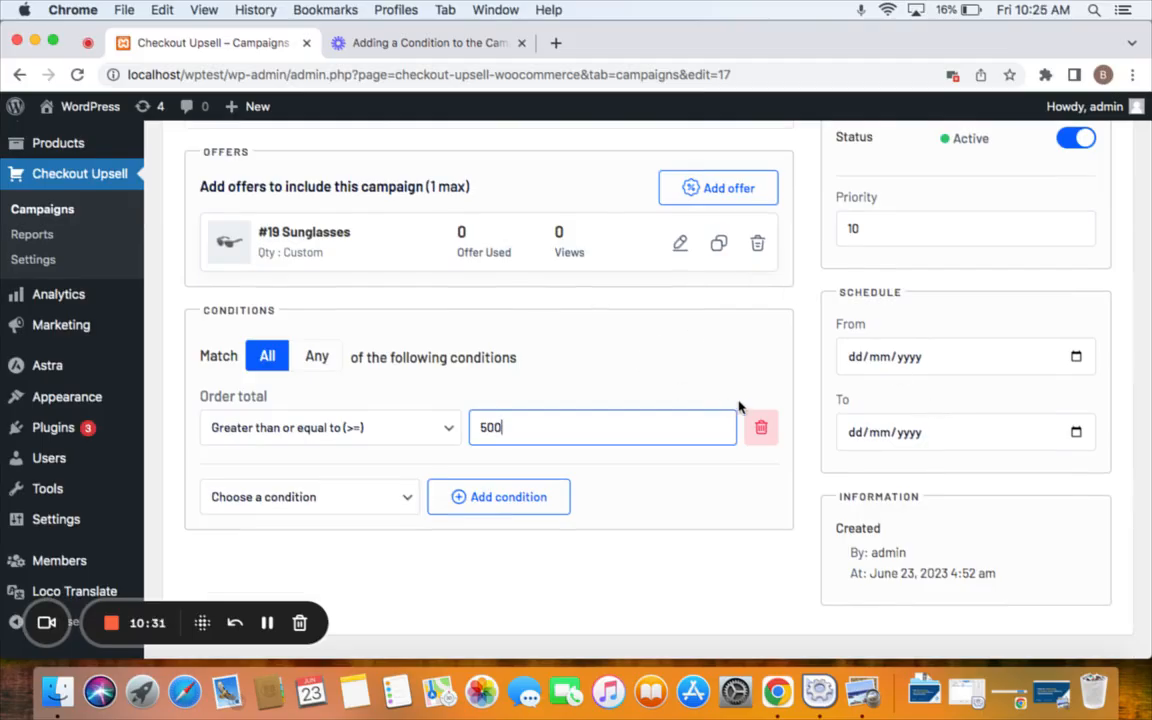
scroll(949, 445, "up", 5)
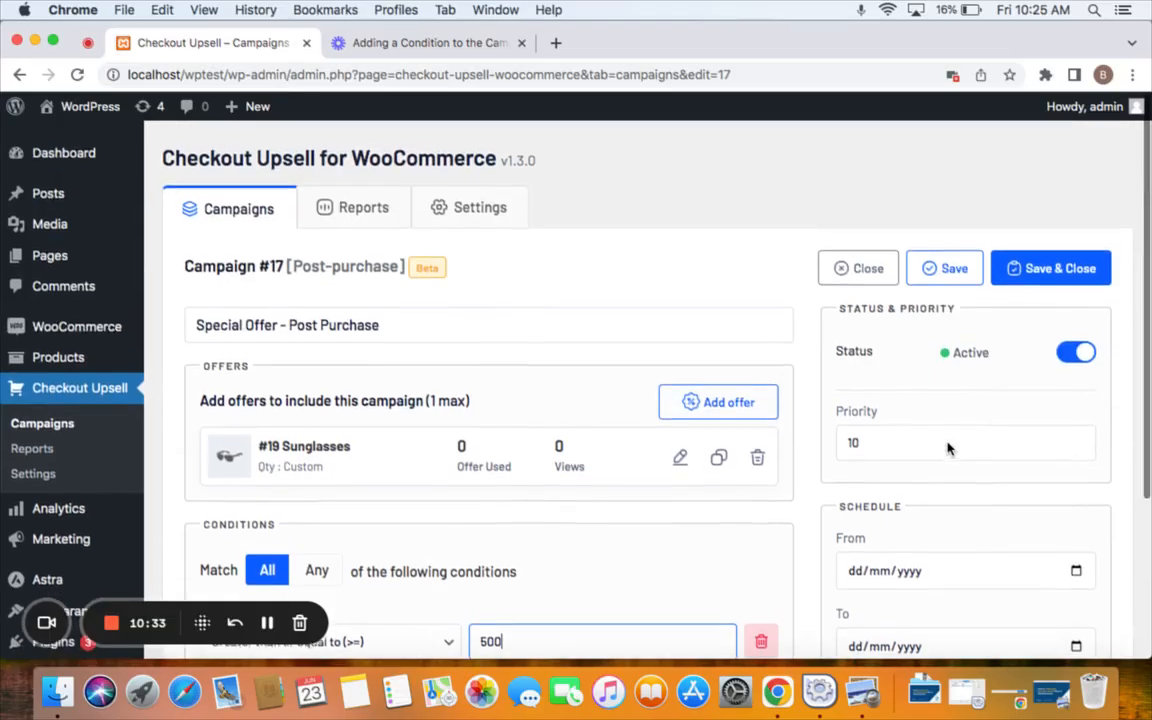
left_click(1039, 262)
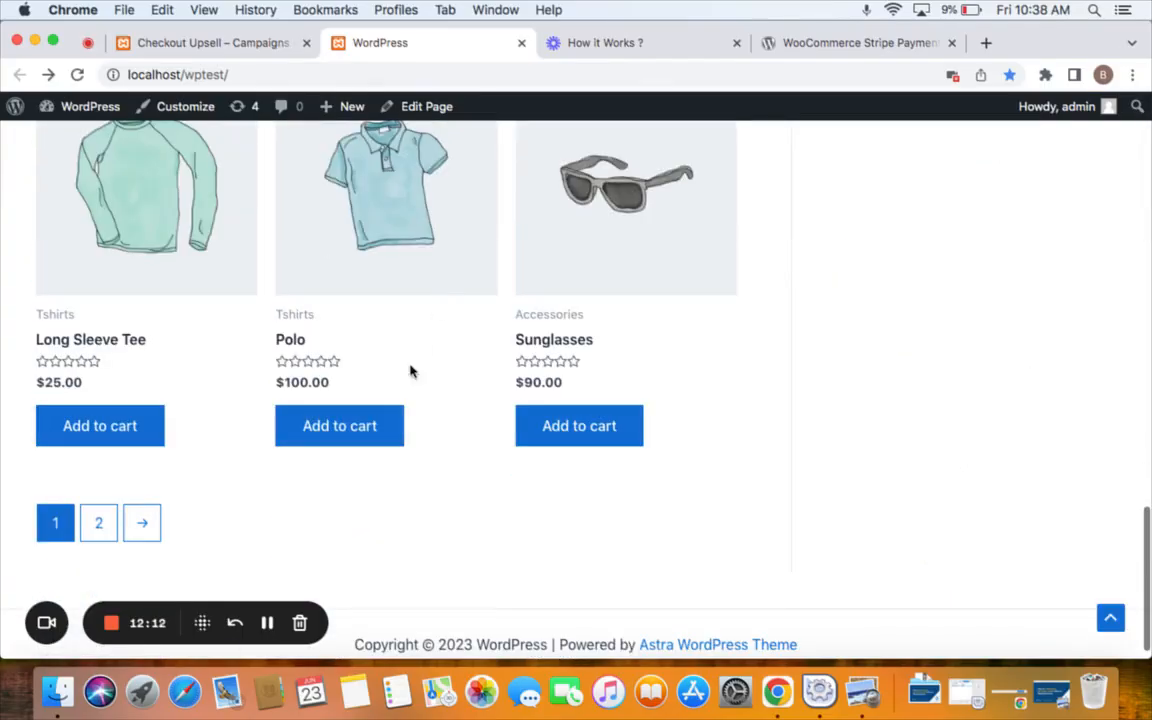
- Add the Polo to the shop cart with a quantity of 5 and proceed to checkout
left_click(376, 428)
scroll(690, 333, "up", 4)
scroll(722, 333, "up", 10)
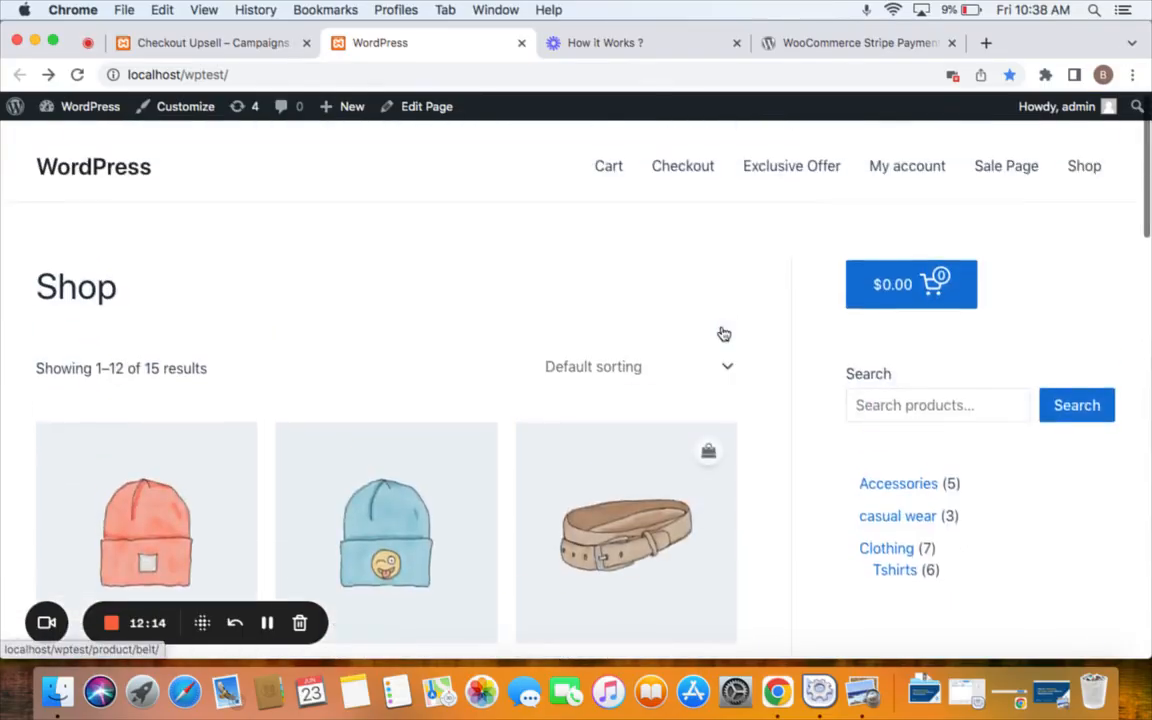
left_click(874, 291)
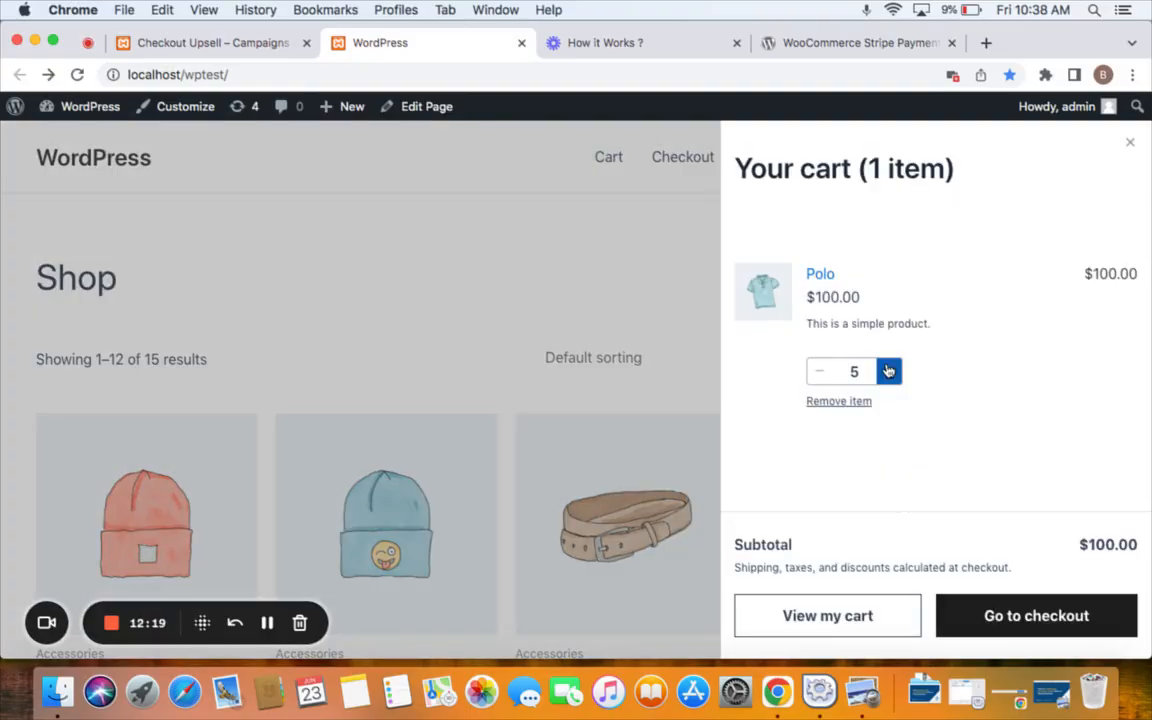
left_click(1038, 618)
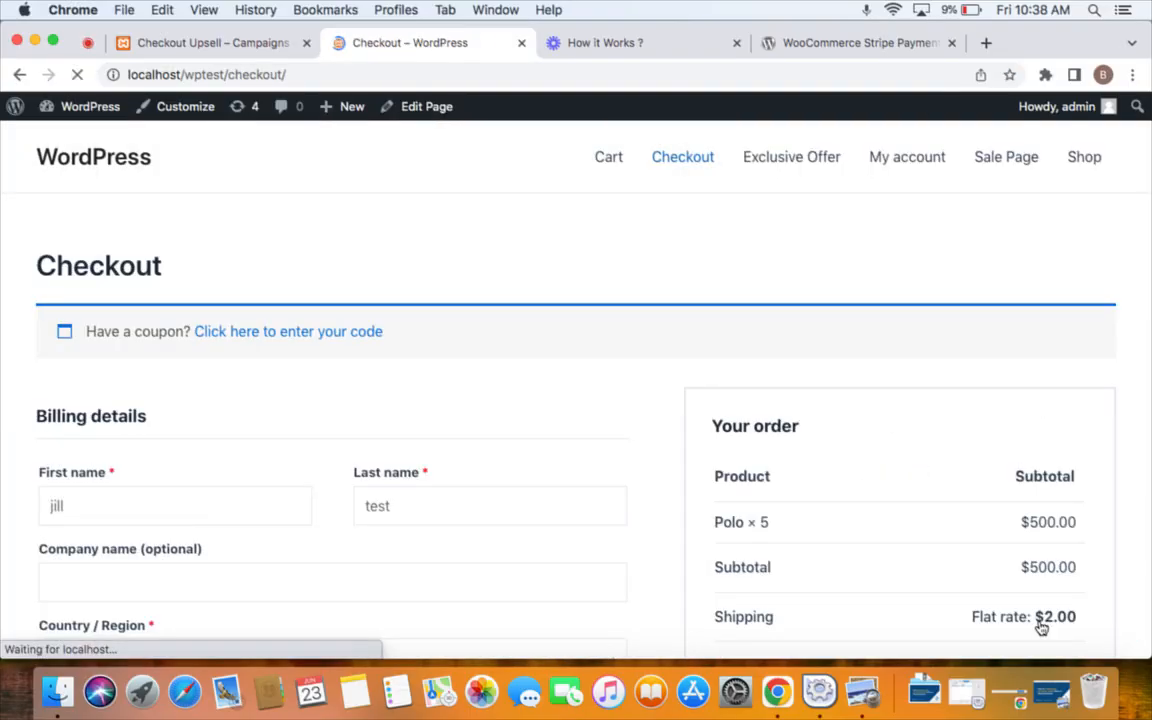
- Place the order with Credit Card (Stripe), filling in the card details and saving the payment information for future purchases
scroll(787, 465, "down", 5)
scroll(787, 465, "up", 3)
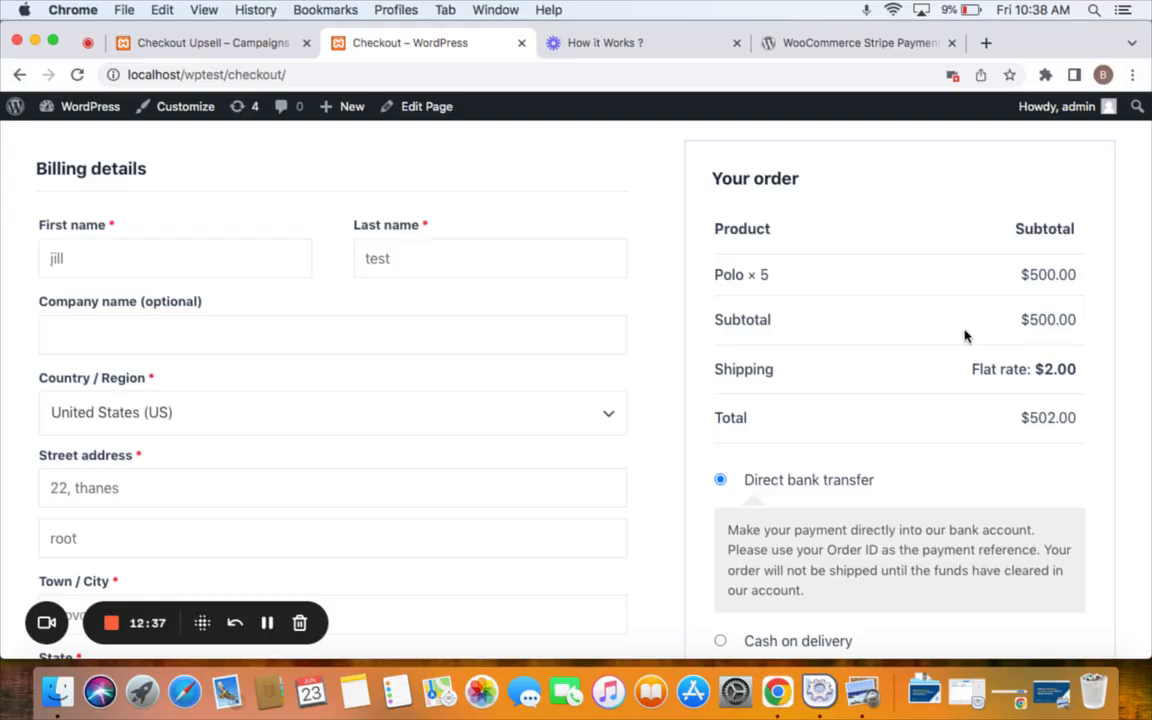
scroll(965, 336, "up", 1)
scroll(965, 336, "down", 3)
scroll(965, 336, "up", 3)
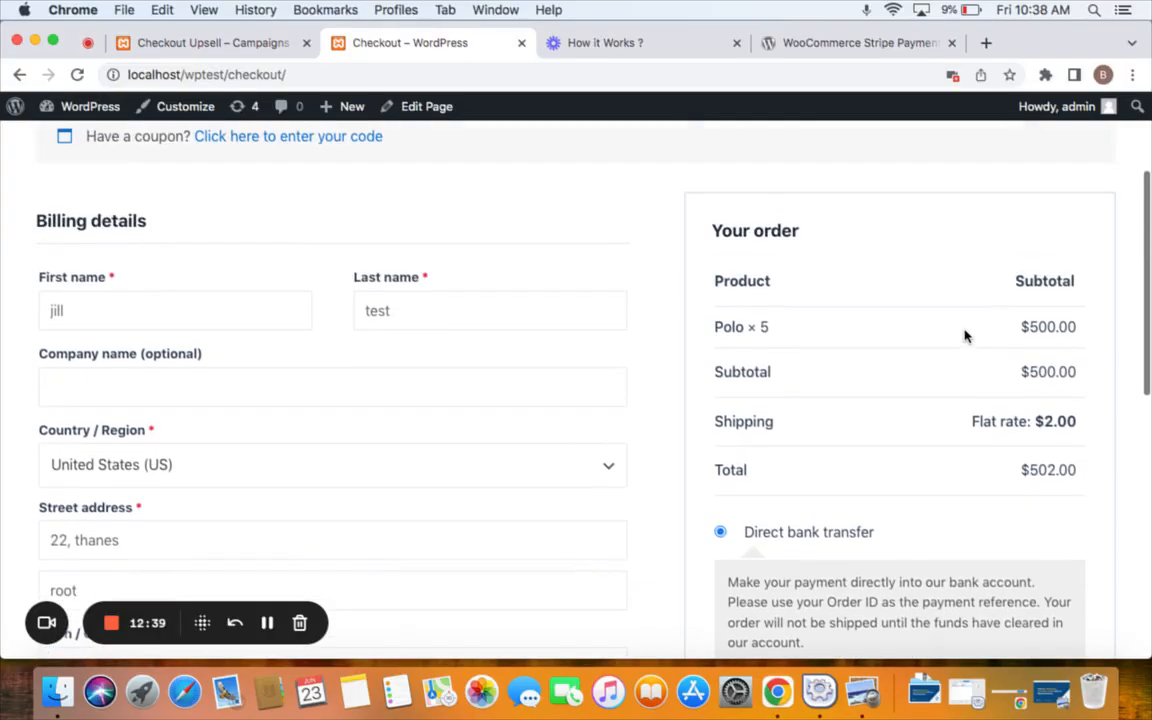
scroll(965, 336, "down", 5)
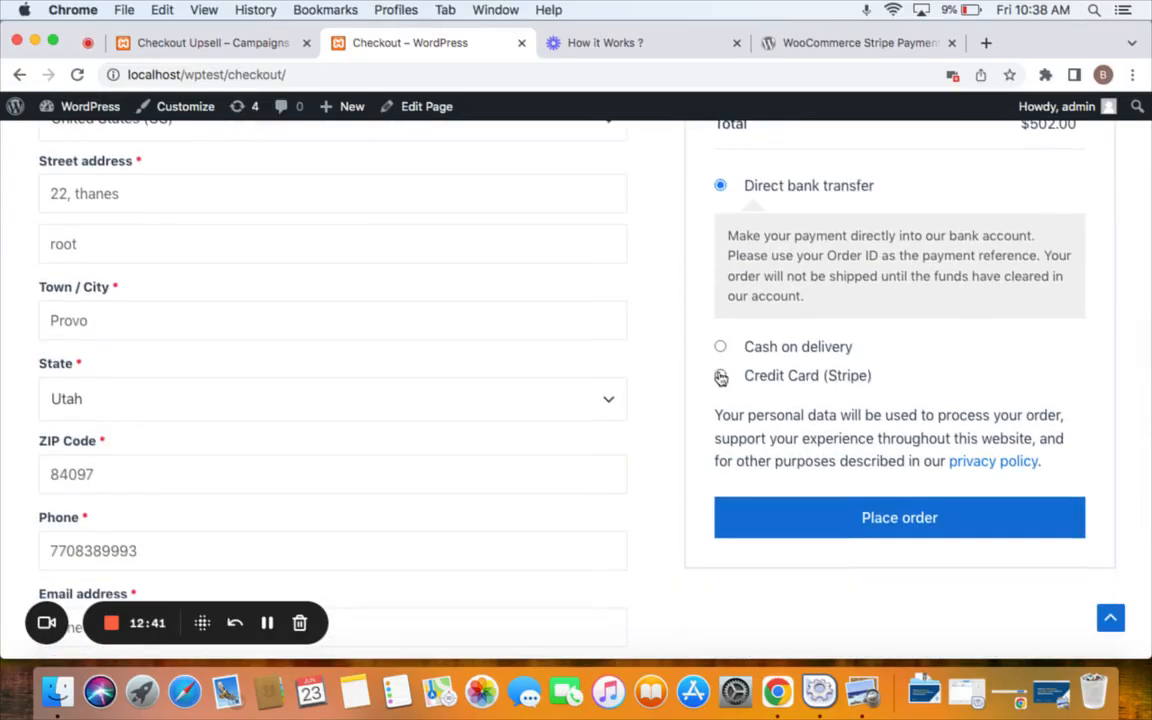
left_click(720, 377)
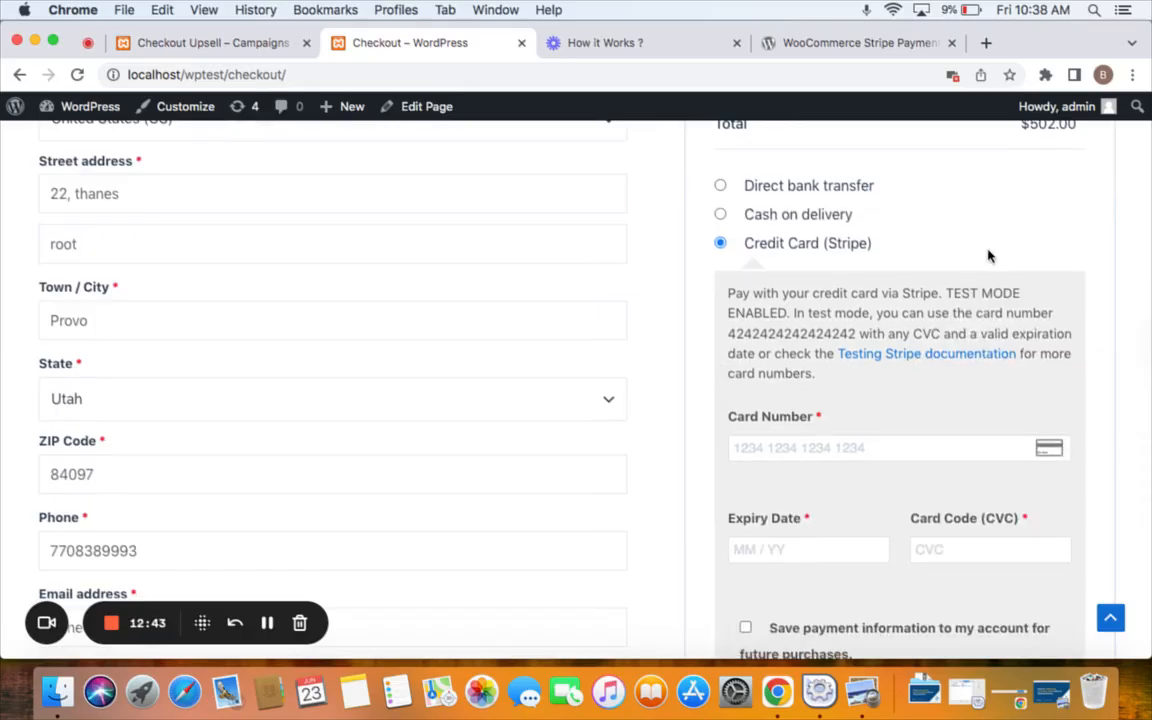
scroll(988, 256, "down", 5)
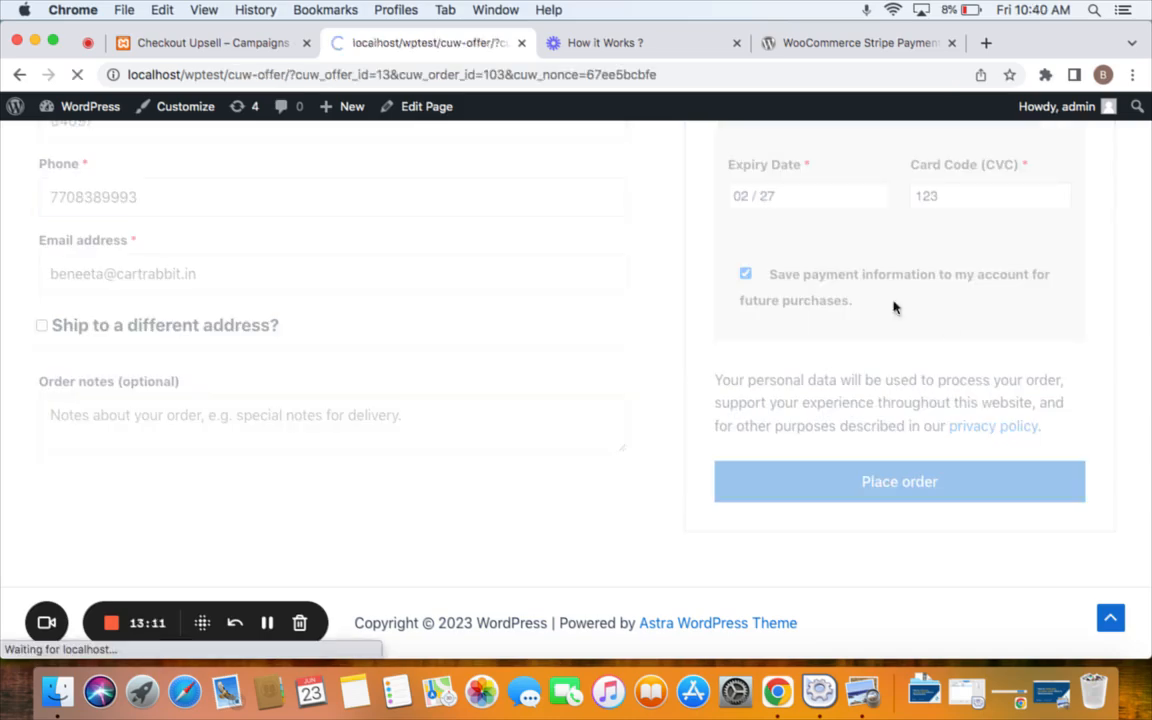
- Examine the Exclusive Offer page, from the order notice and skip option to the Sunglasses offer price, quantity and order buttons
scroll(938, 535, "down", 1)
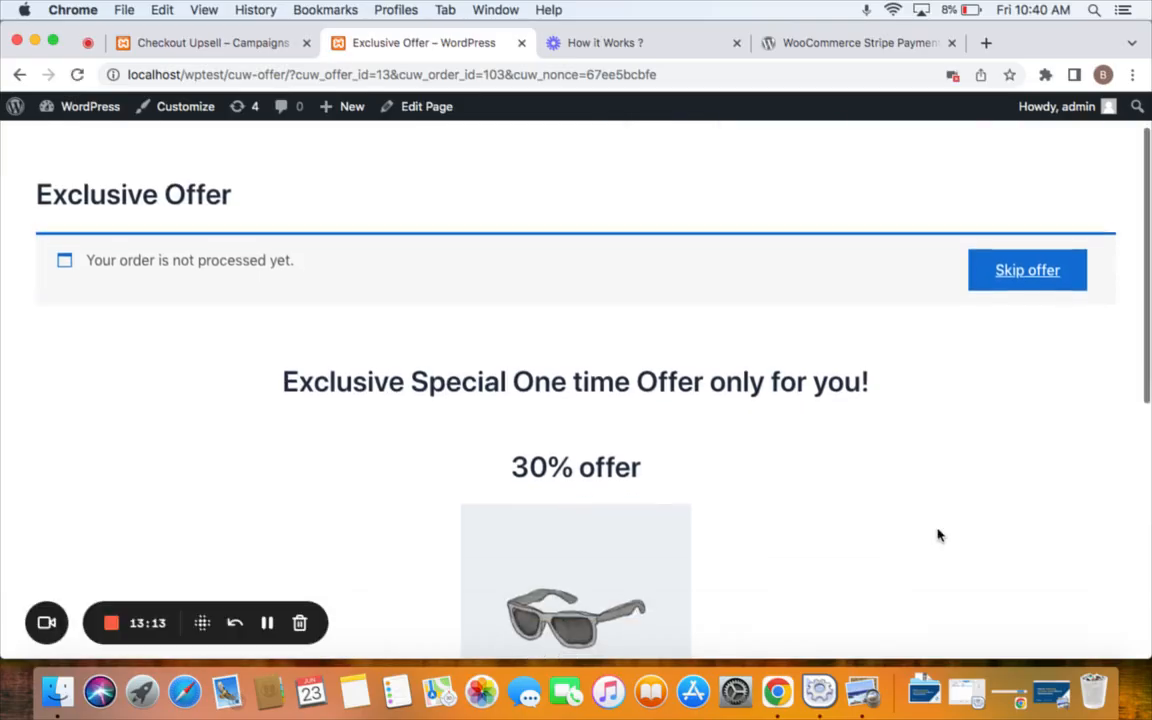
scroll(938, 535, "down", 3)
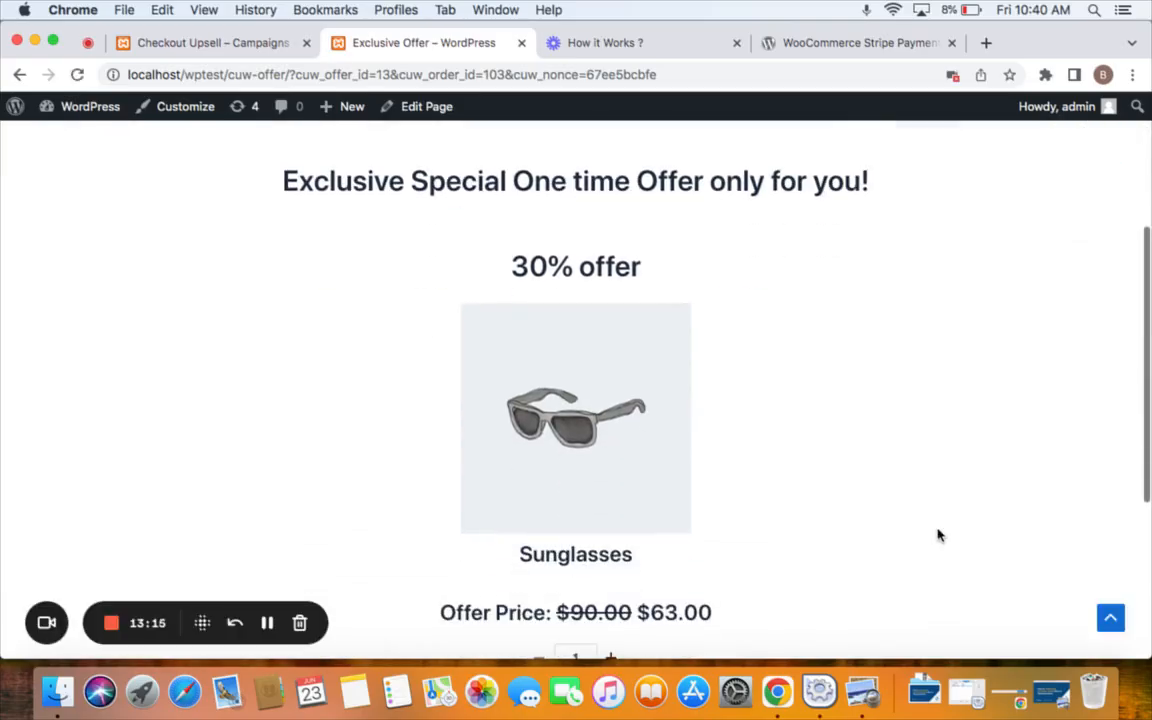
scroll(938, 535, "down", 3)
scroll(938, 535, "up", 3)
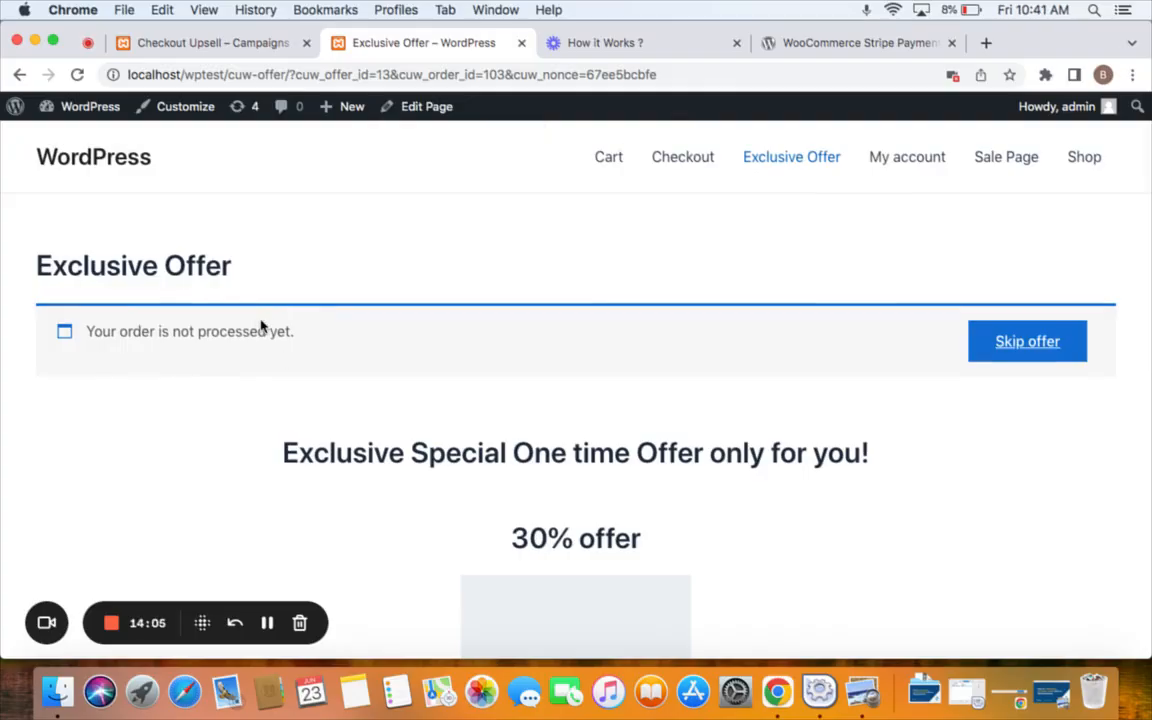
scroll(517, 319, "down", 5)
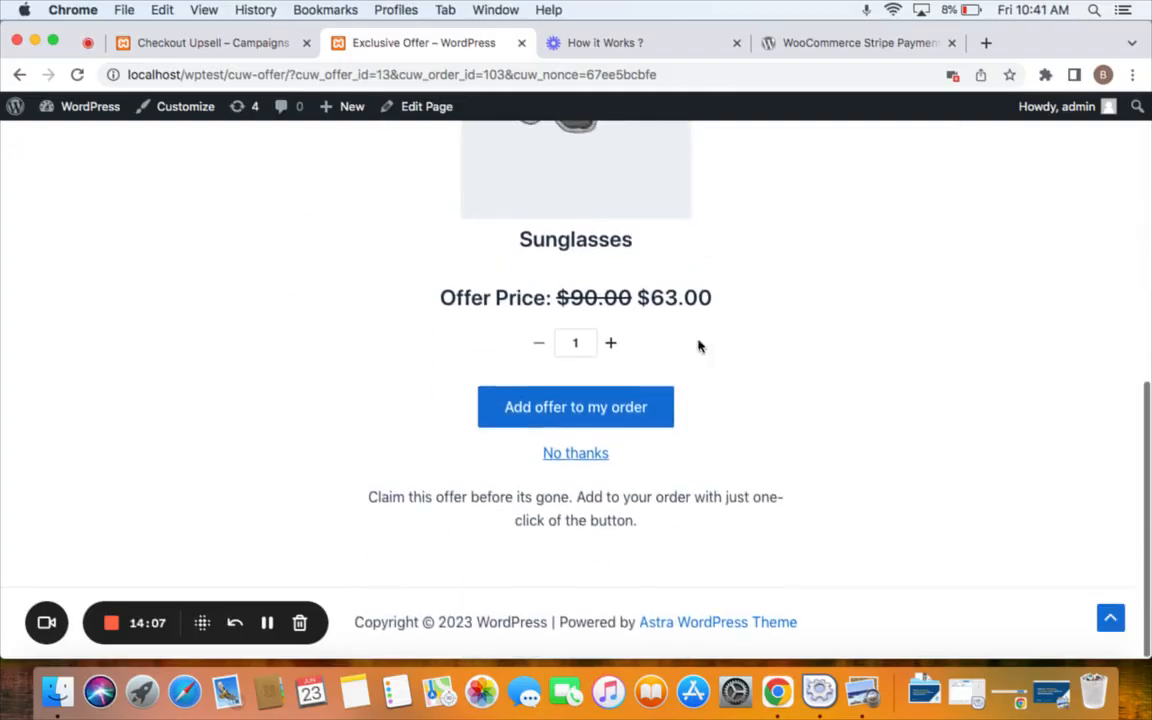
scroll(600, 300, "up", 2)
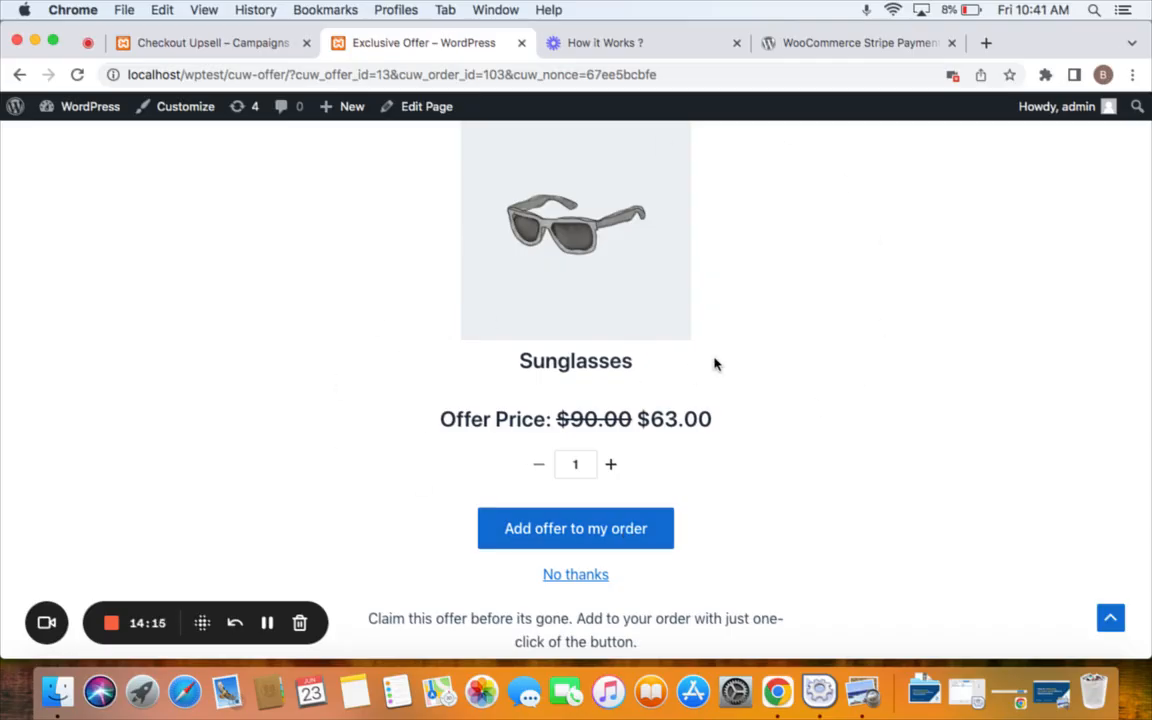
scroll(714, 364, "up", 5)
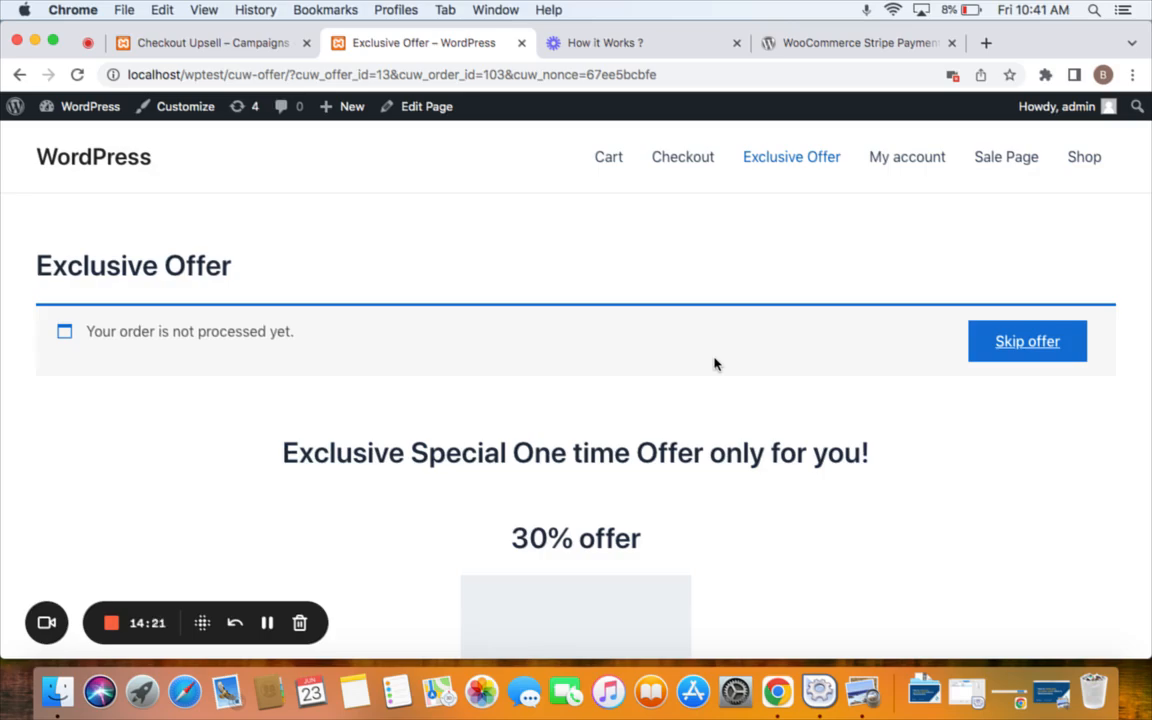
scroll(714, 364, "down", 5)
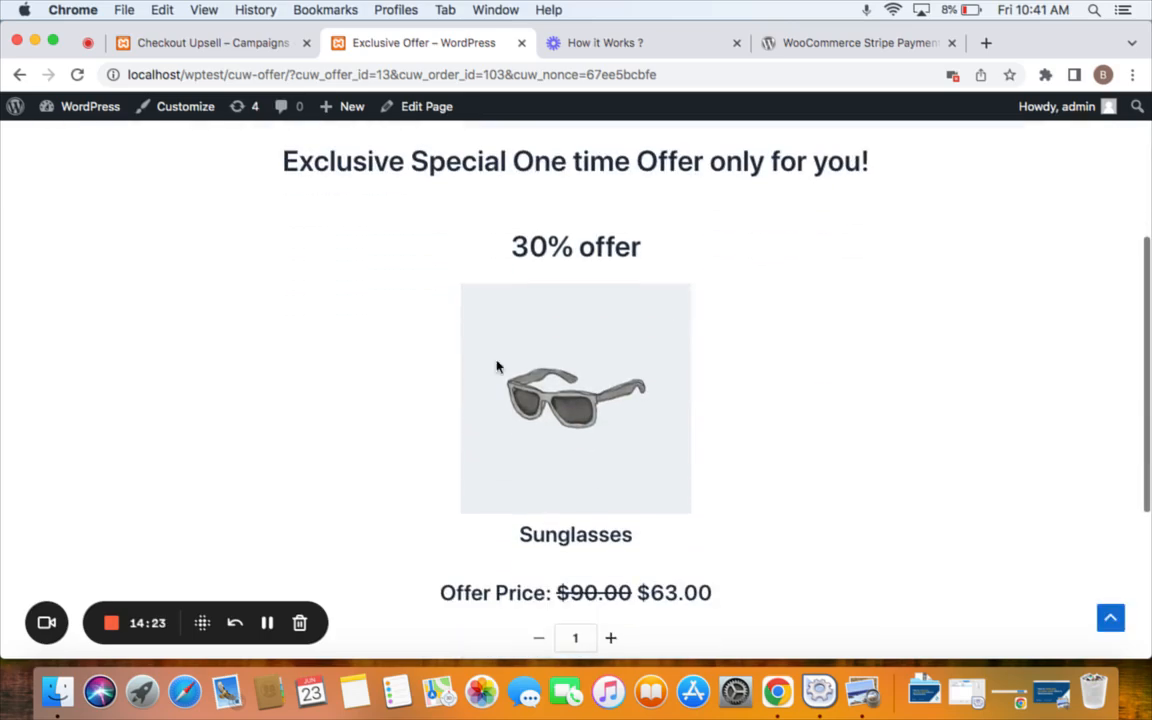
scroll(635, 438, "up", 5)
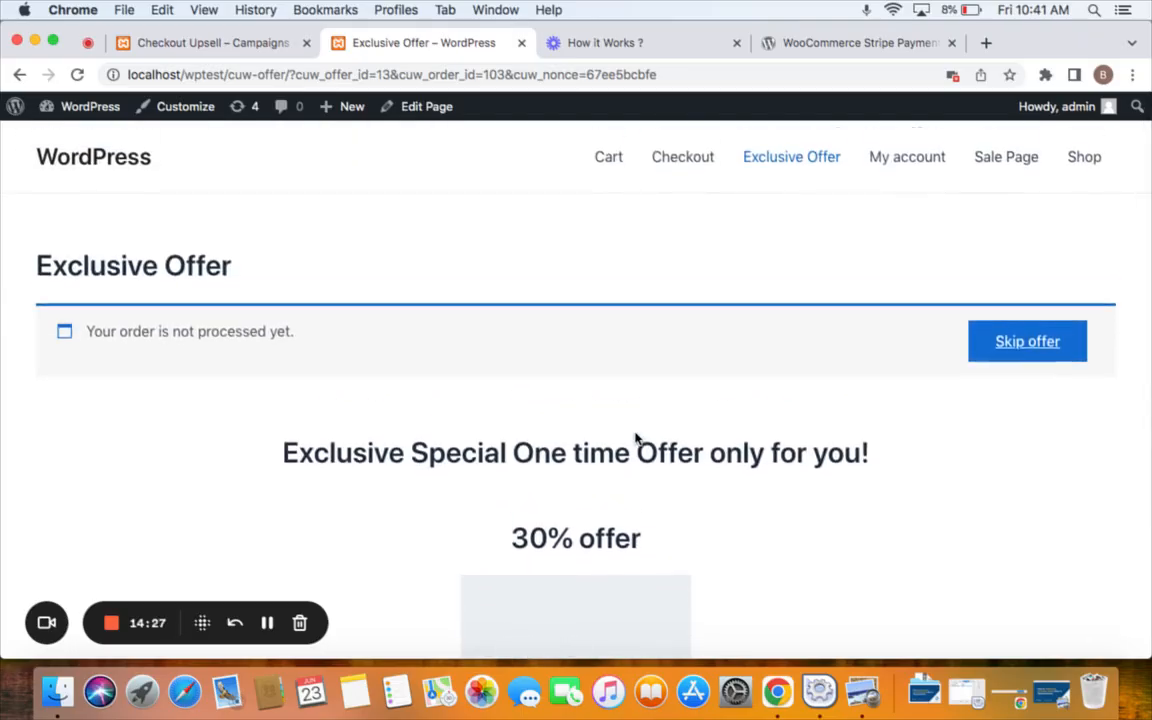
- Accept the Sunglasses offer into the order and review the order details on the order confirmation page
scroll(802, 432, "down", 5)
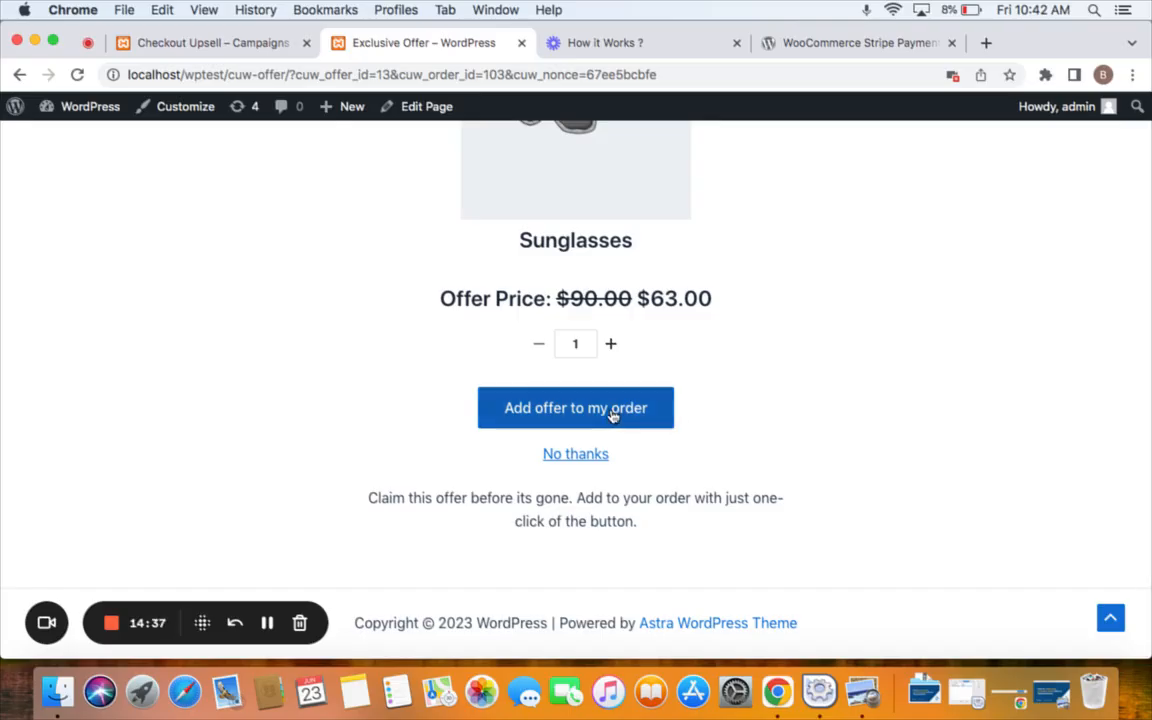
left_click(613, 416)
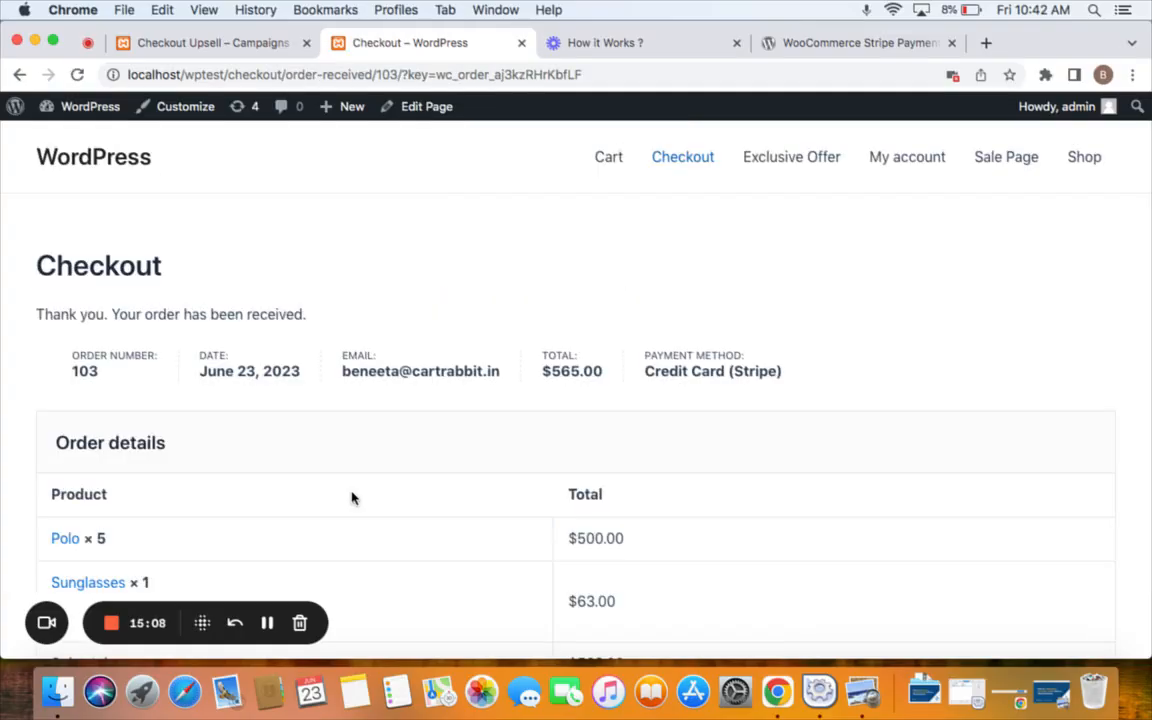
scroll(352, 497, "down", 2)
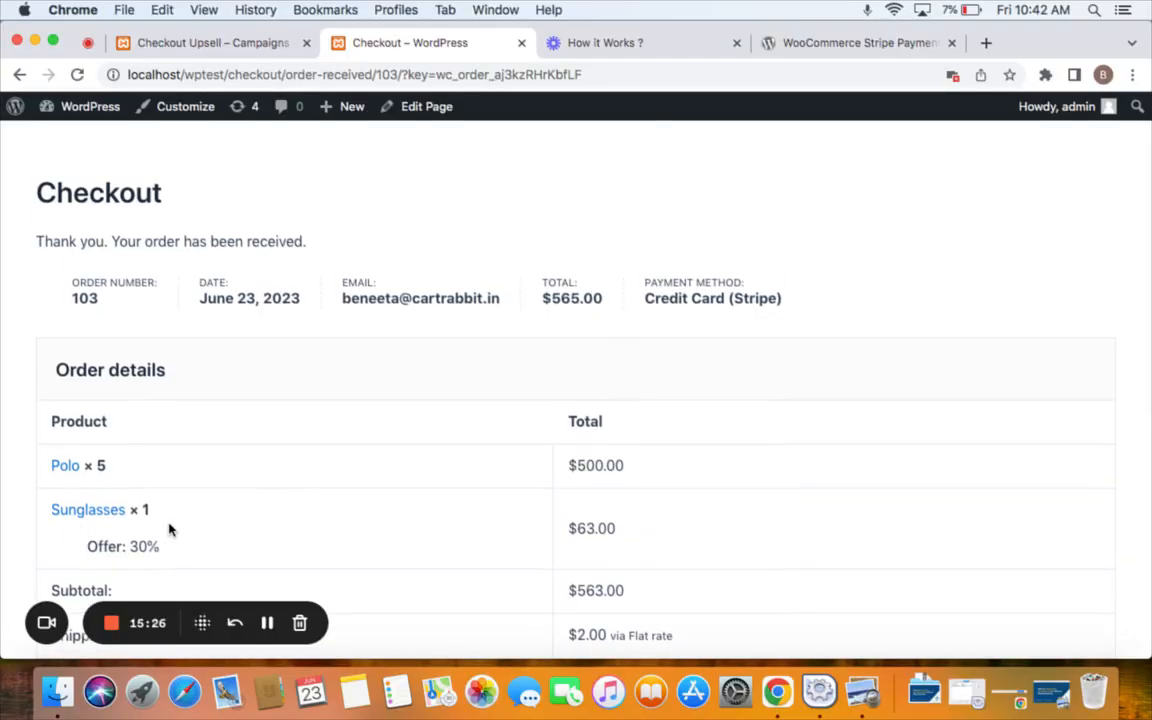
scroll(169, 530, "down", 2)
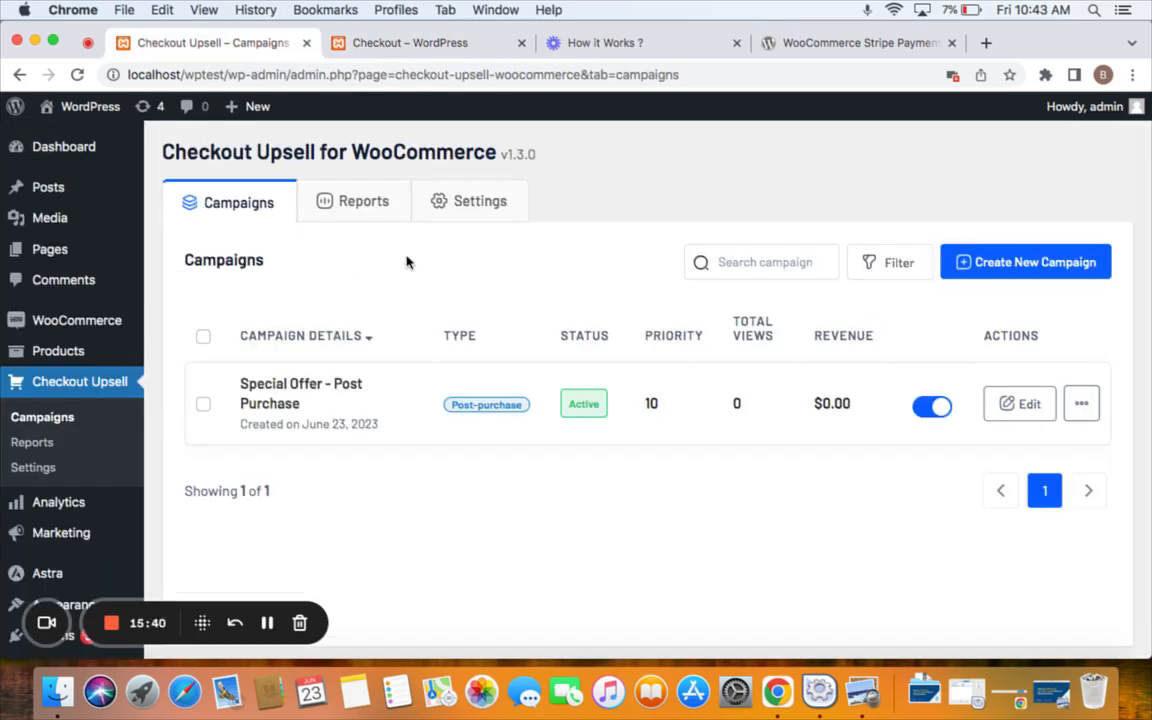
- Open the WooCommerce orders list in a new browser tab and view the details of the newest order
mouse_move(85, 320)
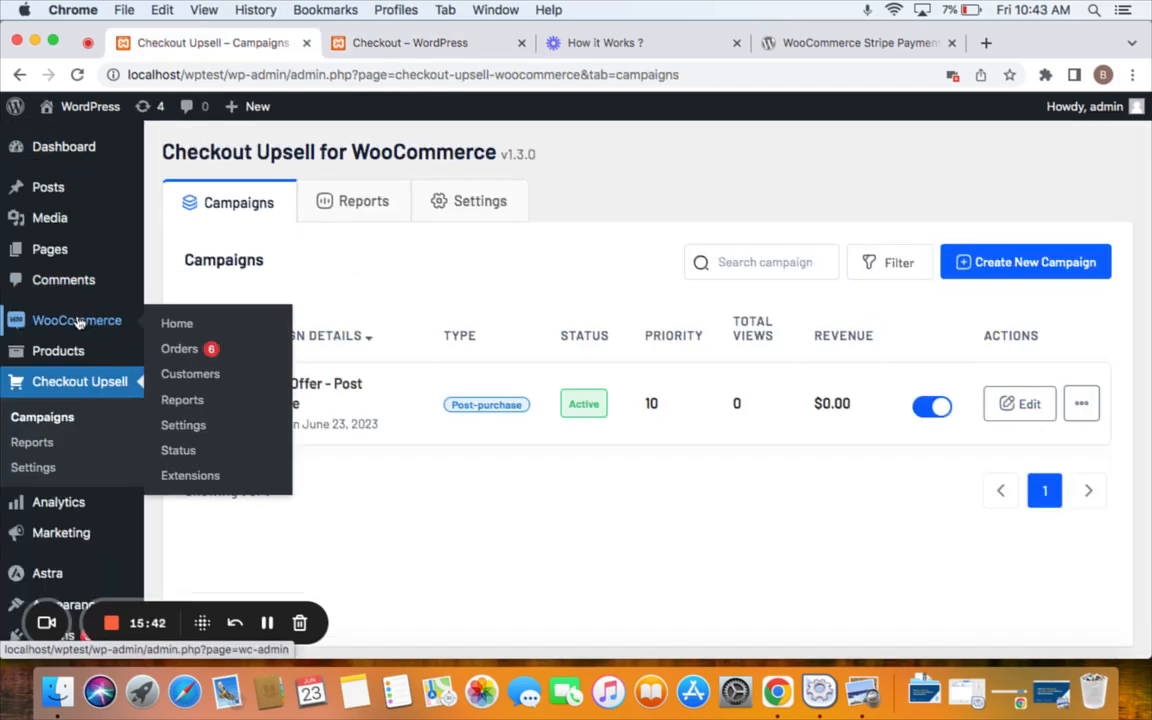
right_click(190, 352)
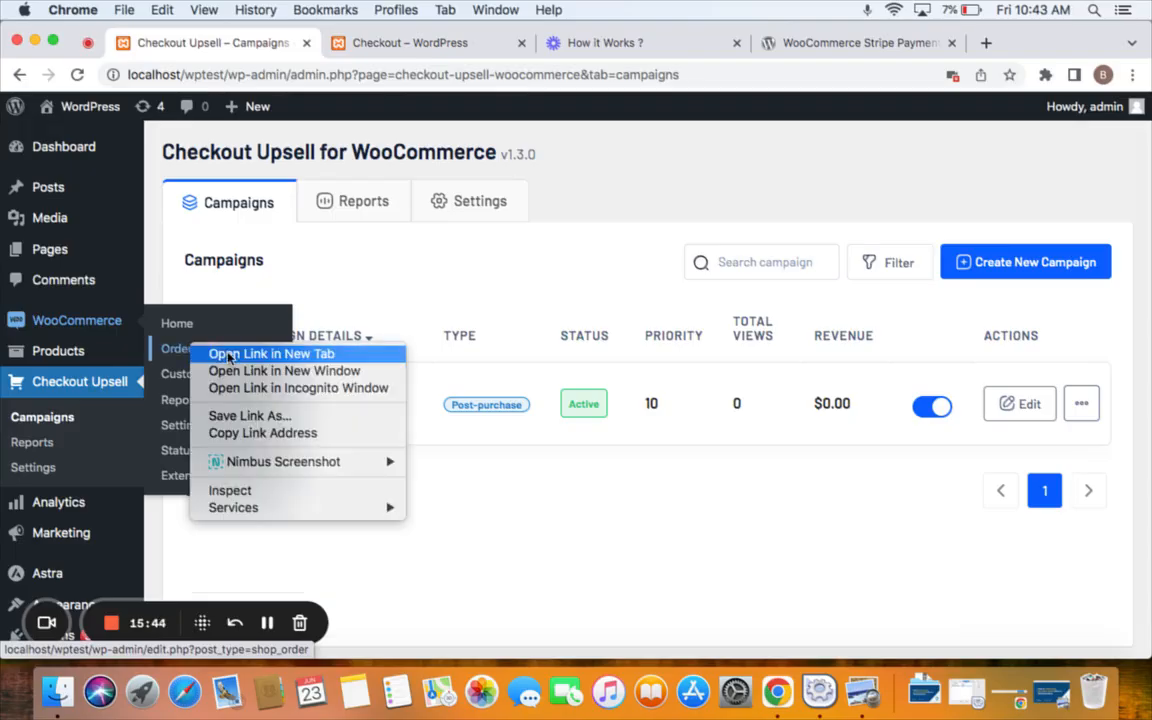
left_click(220, 354)
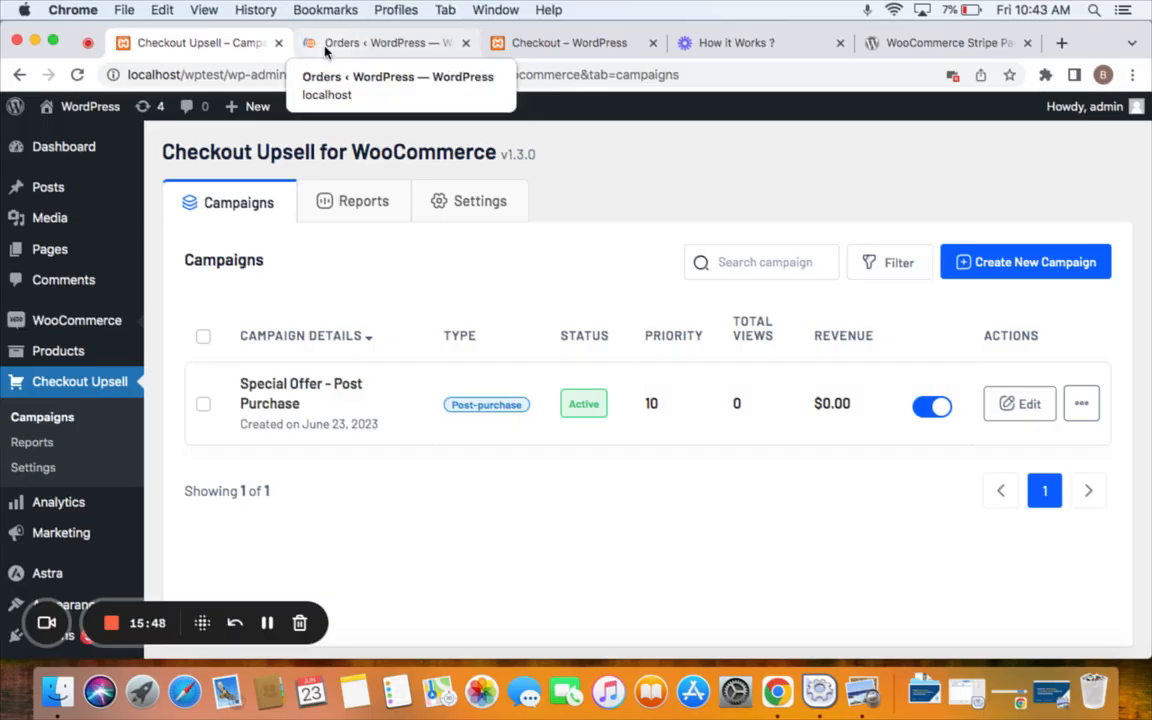
left_click(325, 45)
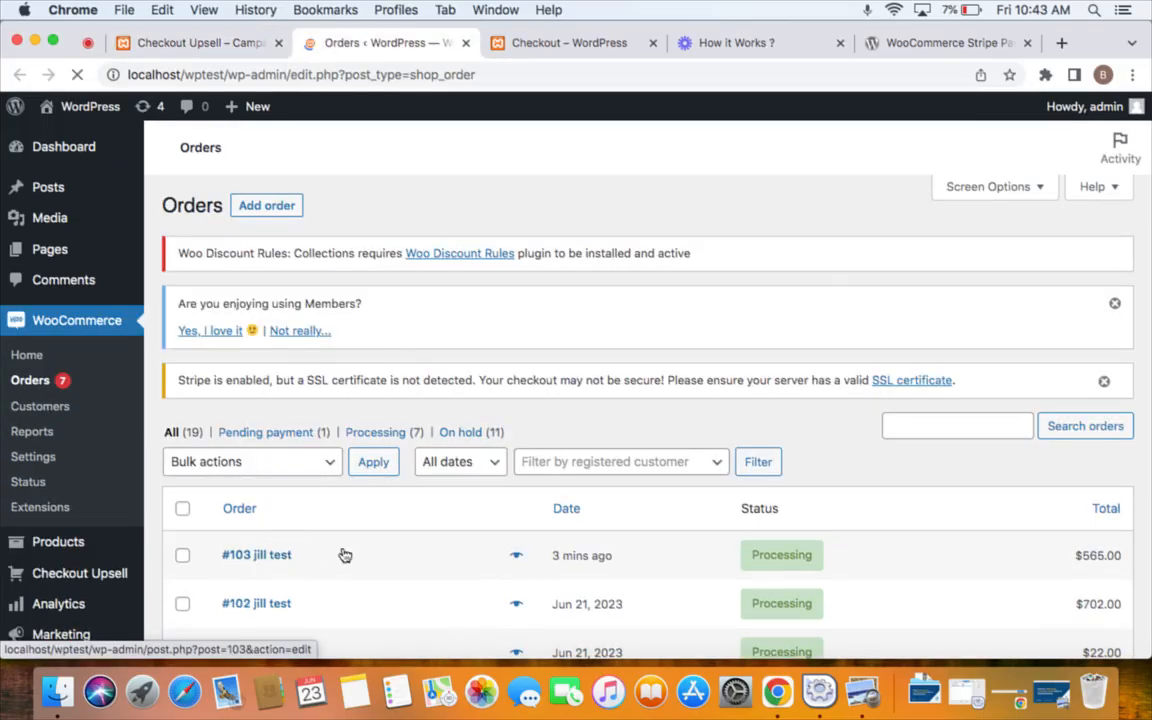
left_click(258, 560)
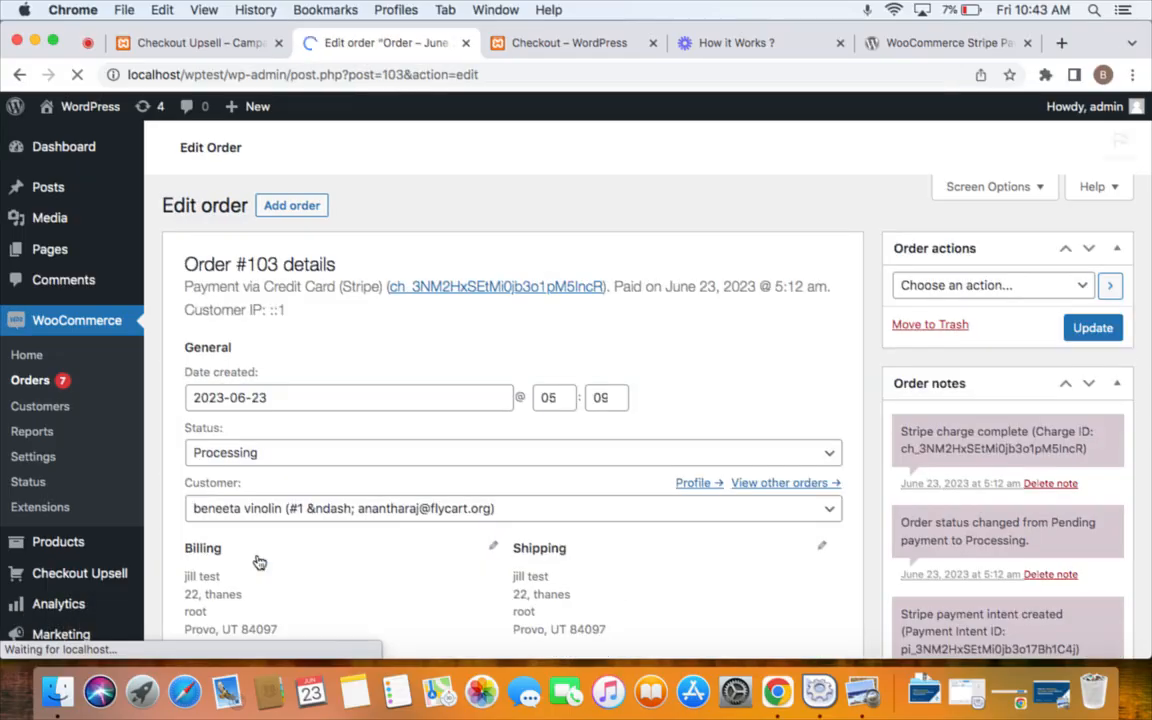
- Examine the newest order's details, from payment and status to the Polo and Sunglasses line items
scroll(259, 563, "down", 3)
scroll(259, 563, "down", 5)
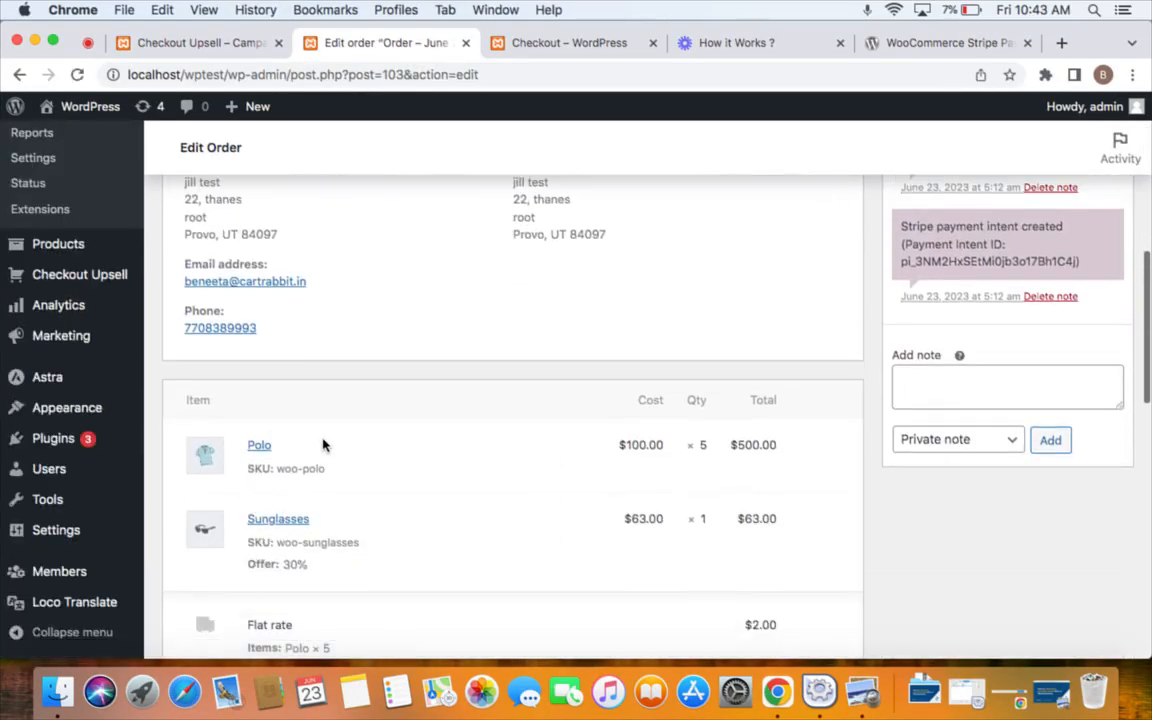
scroll(347, 461, "down", 2)
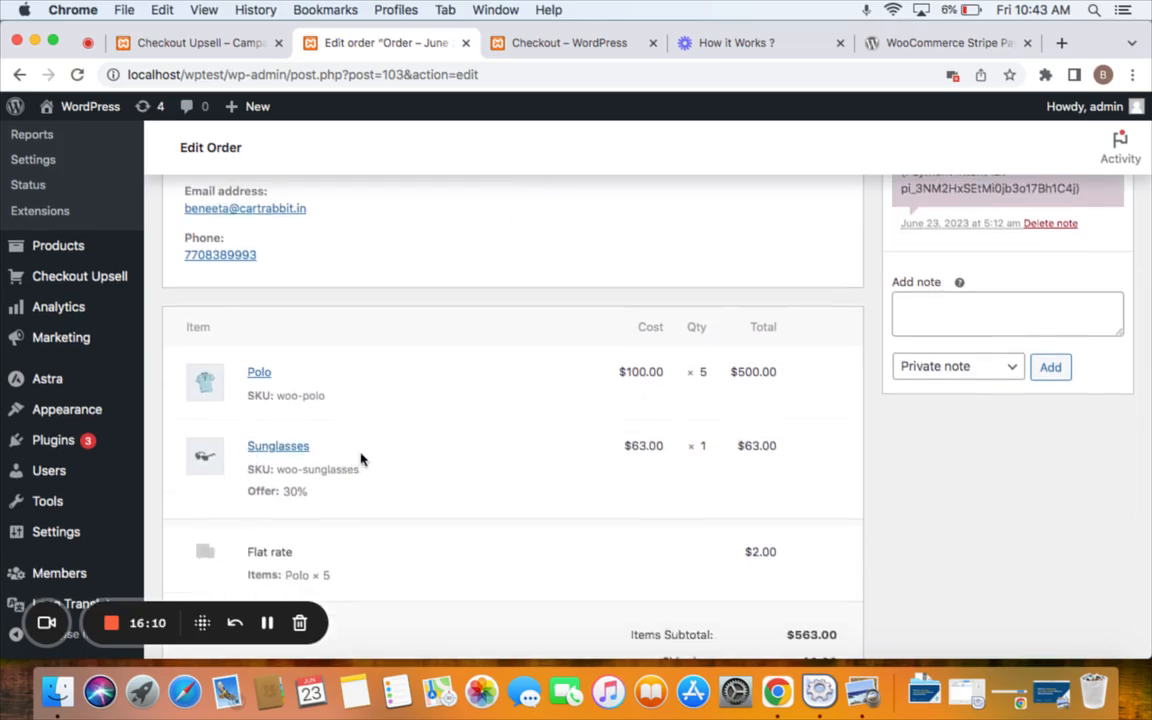
scroll(558, 465, "up", 10)
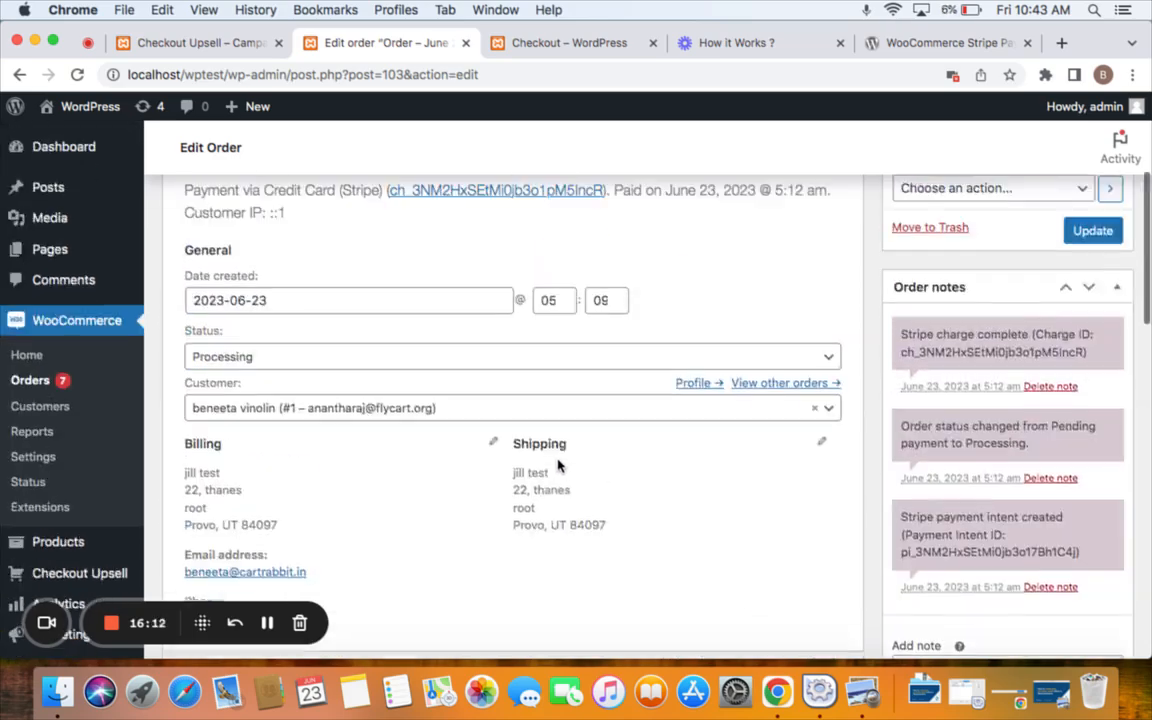
left_click(266, 623)
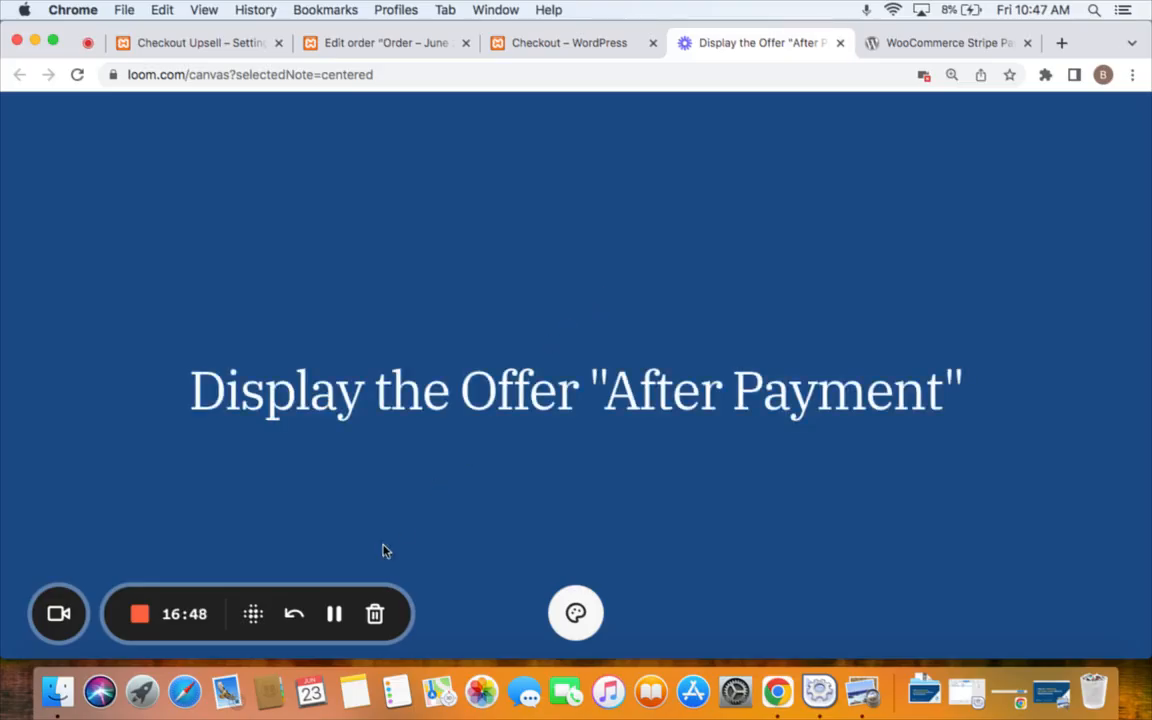
left_click(332, 619)
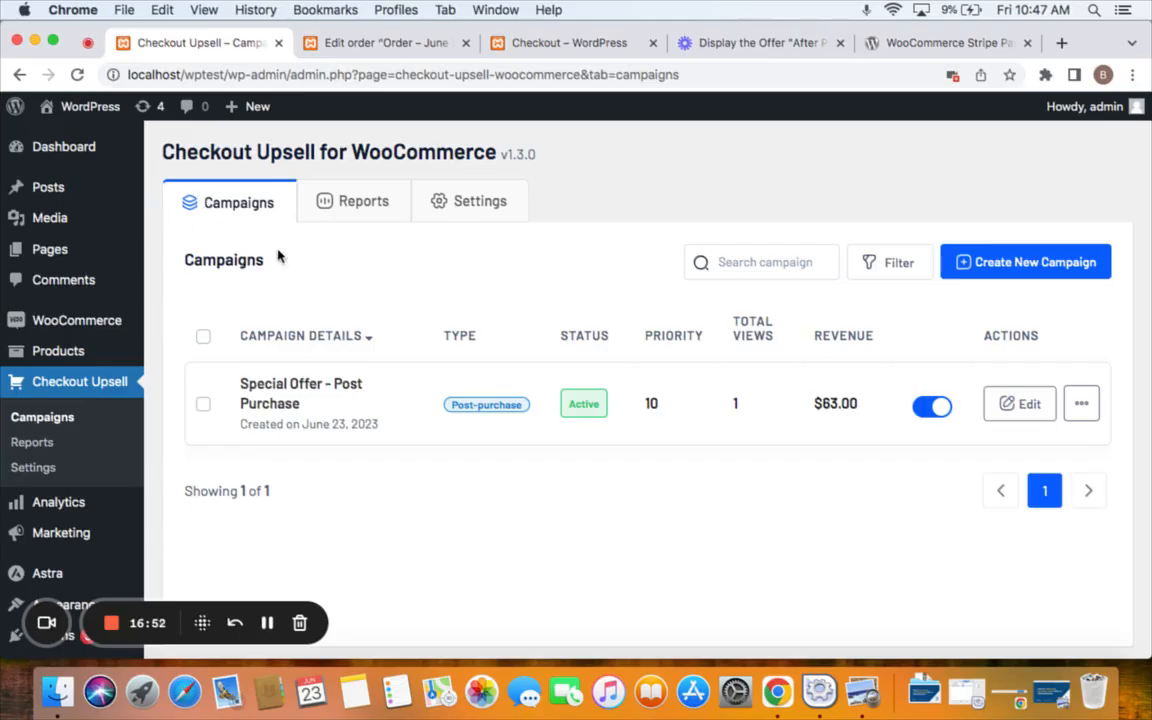
- In the Checkout Upsell campaign settings, set post-purchase offers to display "After payment is completed (Creates a new order for the offer)" and save the changes
left_click(474, 214)
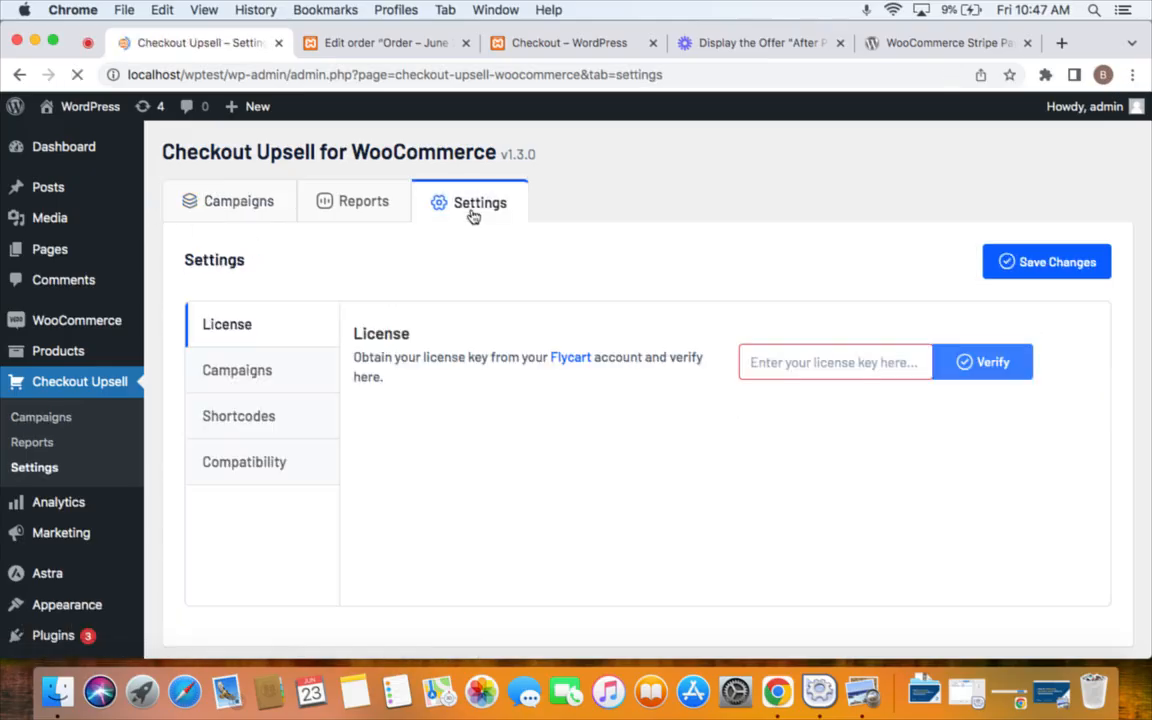
left_click(255, 369)
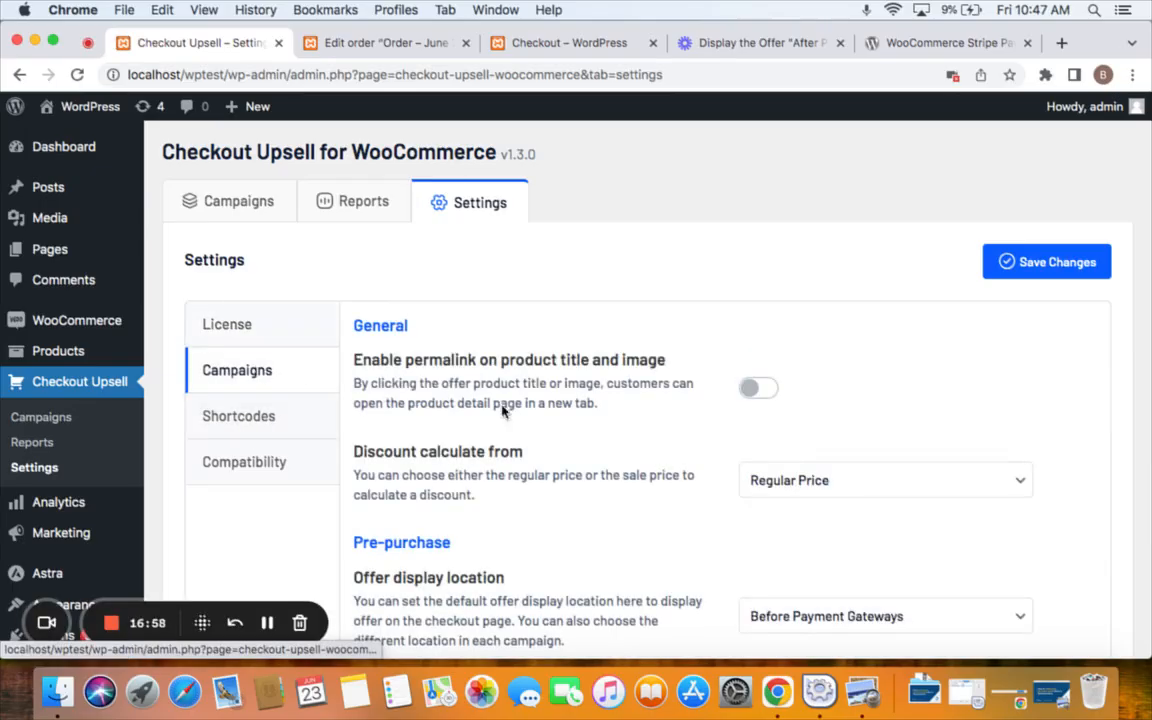
scroll(589, 476, "down", 7)
scroll(589, 478, "down", 7)
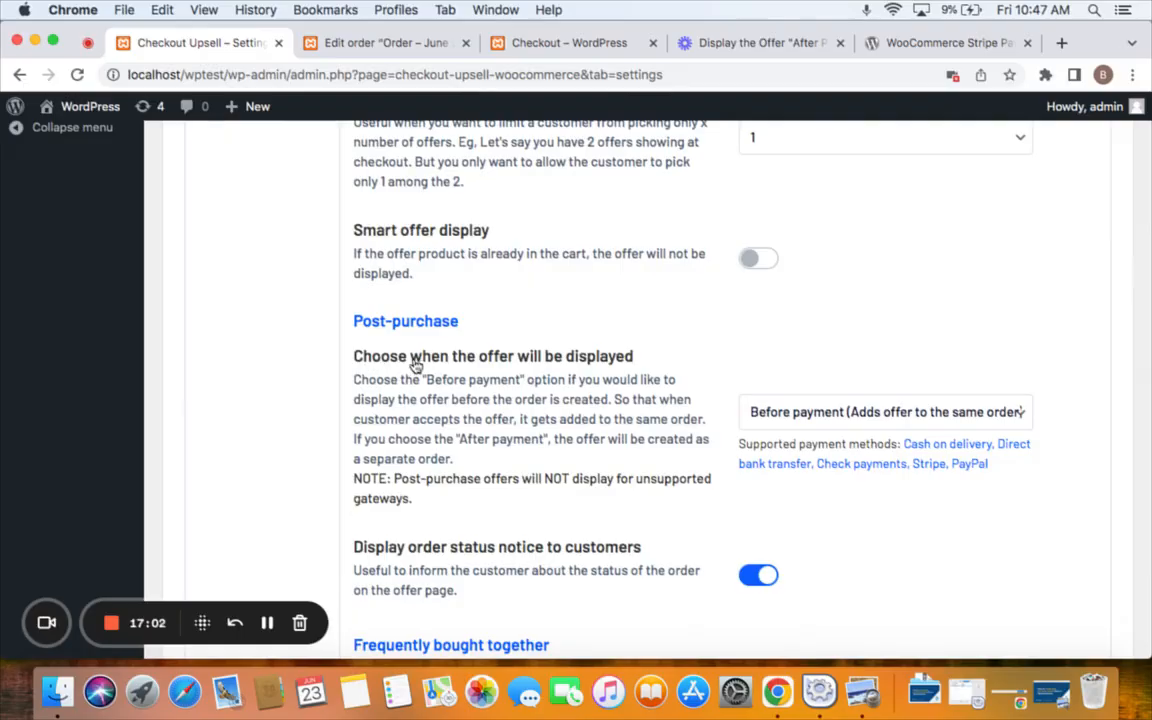
left_click(868, 418)
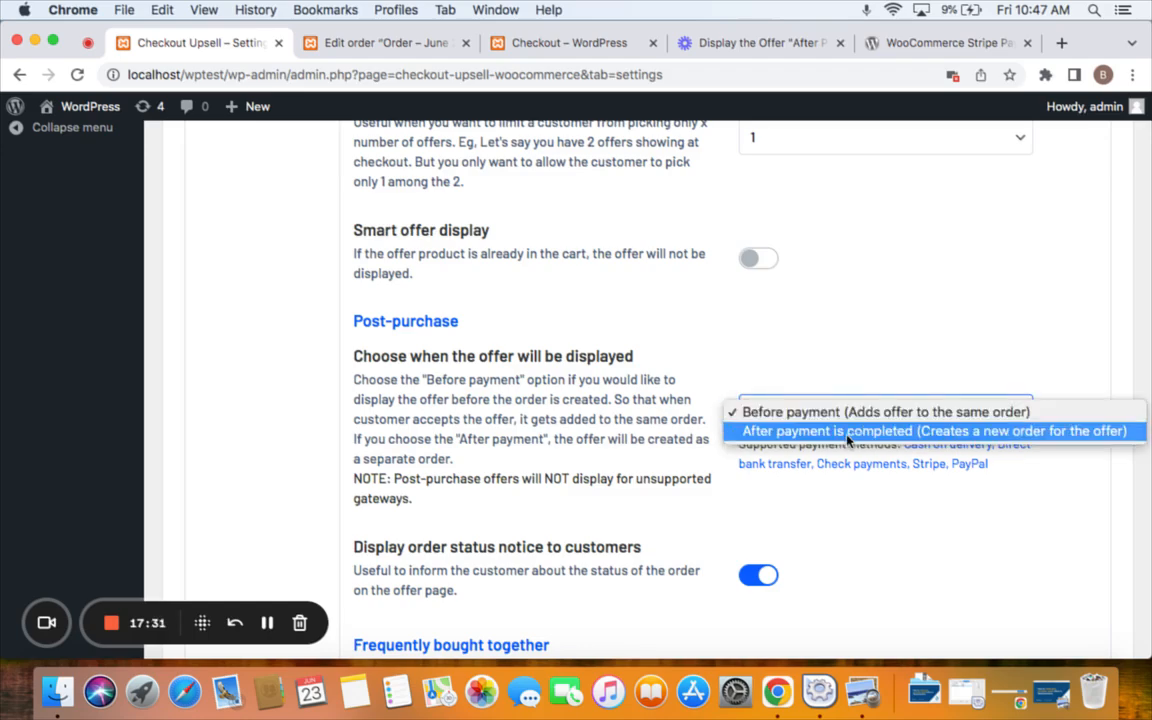
left_click(848, 432)
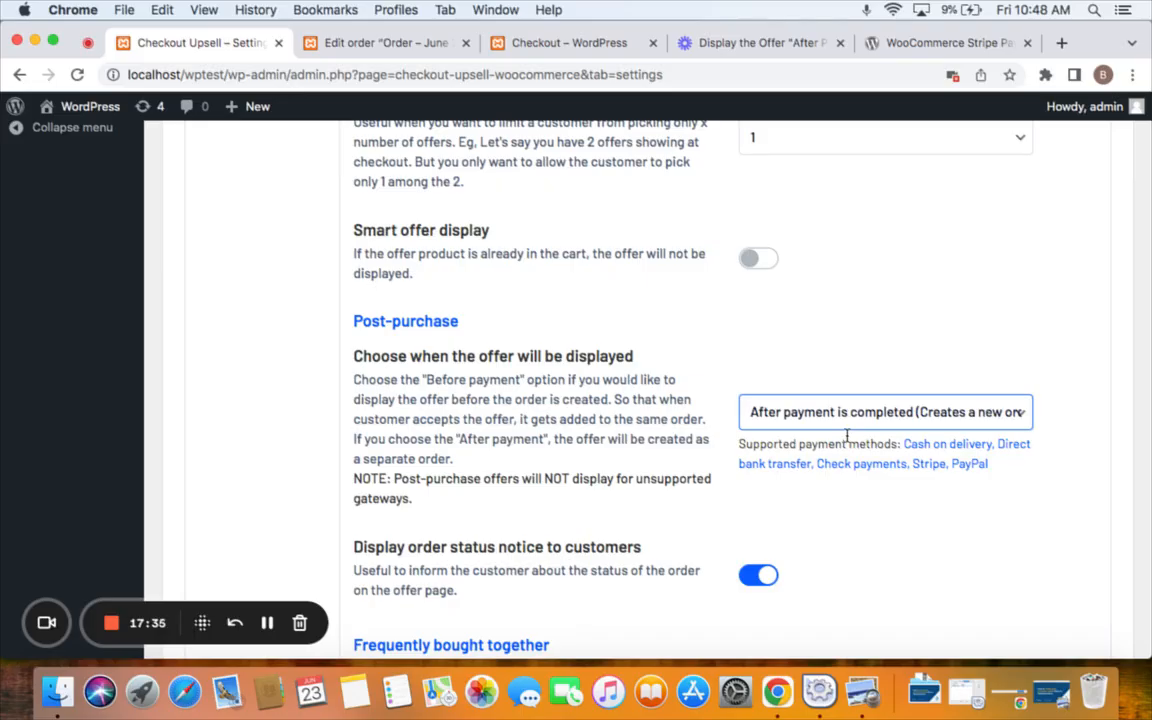
scroll(765, 462, "down", 1)
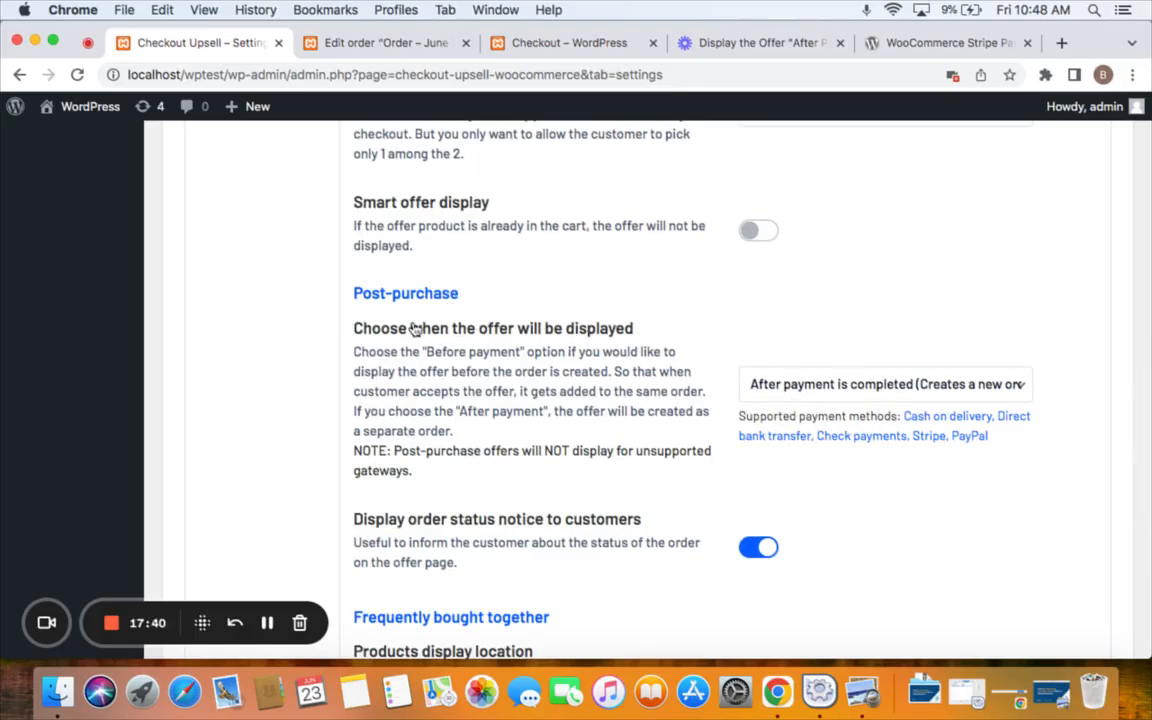
scroll(841, 368, "up", 10)
left_click(1064, 268)
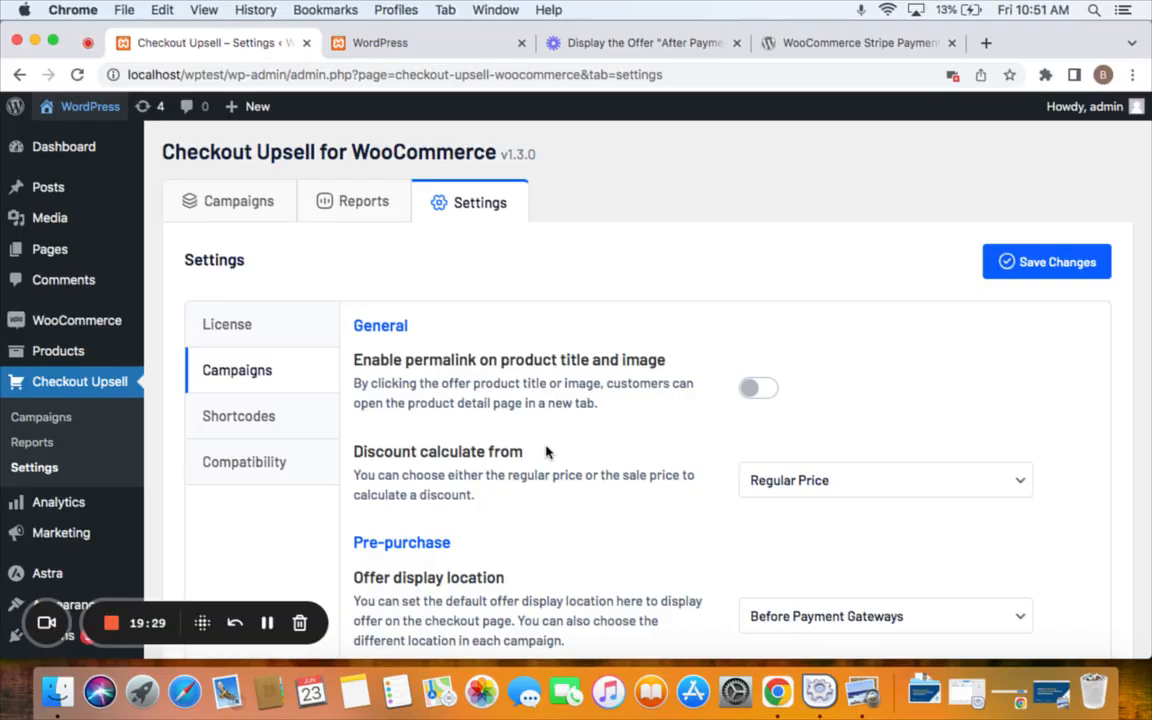
- Edit the Sunglasses offer in the "Special Offer - Post Purchase" campaign and clear its usage limit per customer
left_click(240, 212)
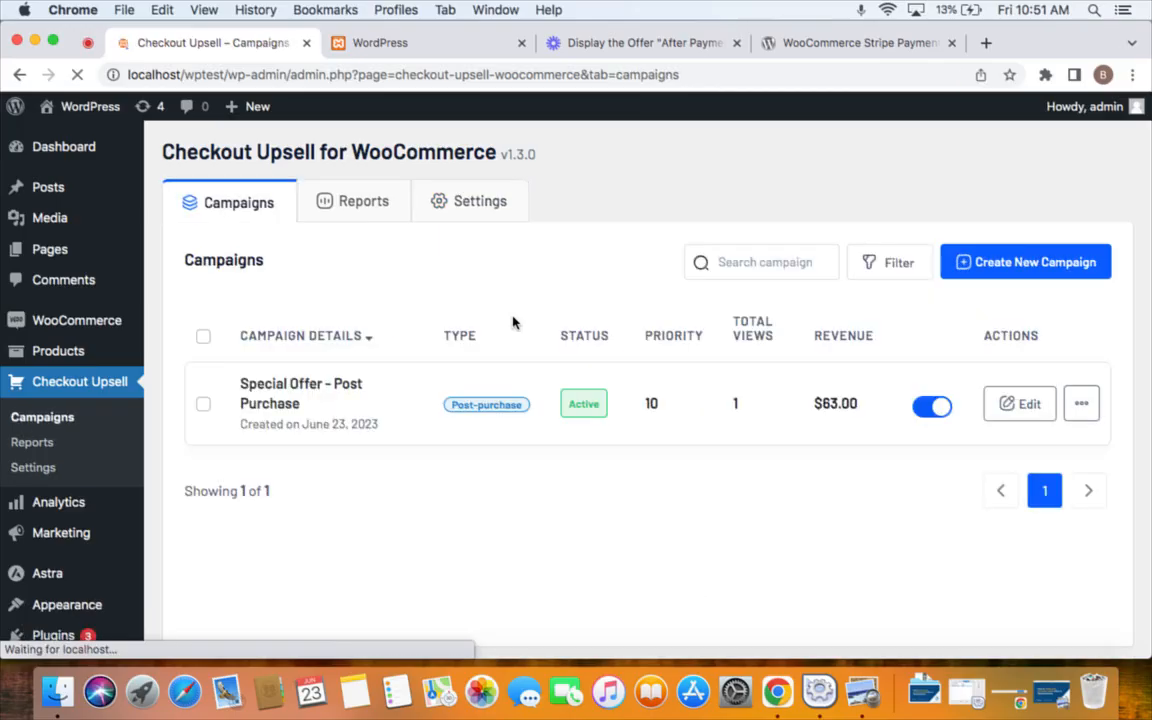
left_click(1017, 403)
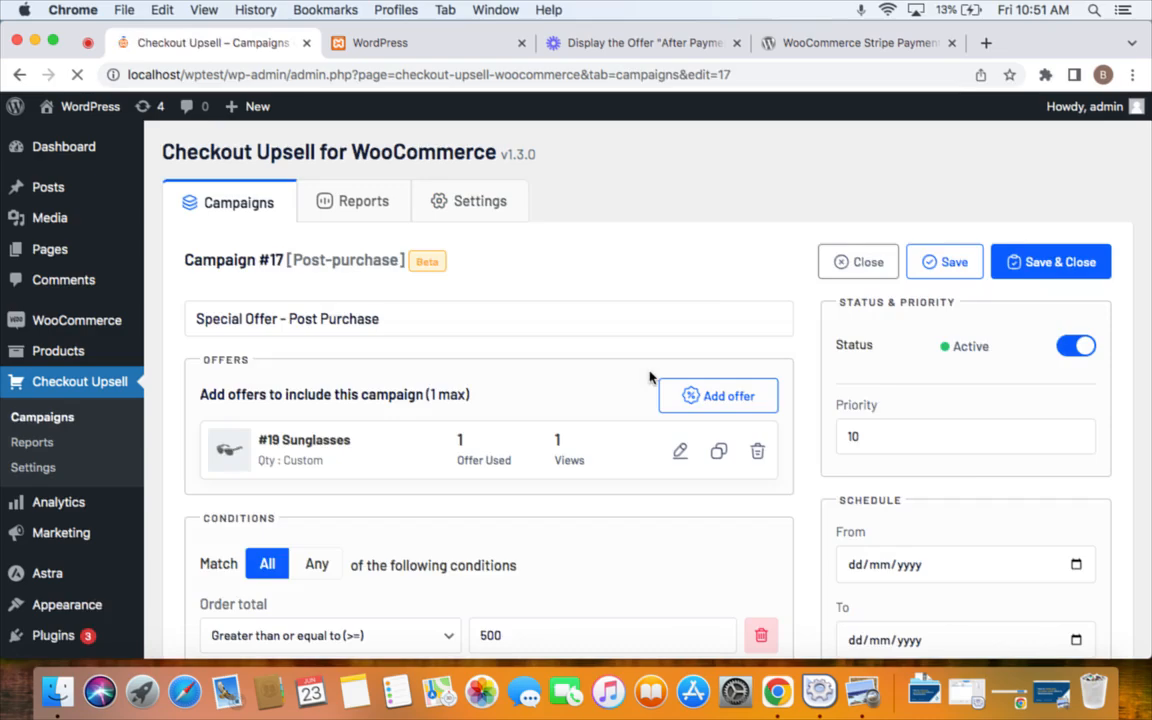
scroll(650, 378, "down", 5)
scroll(535, 333, "up", 4)
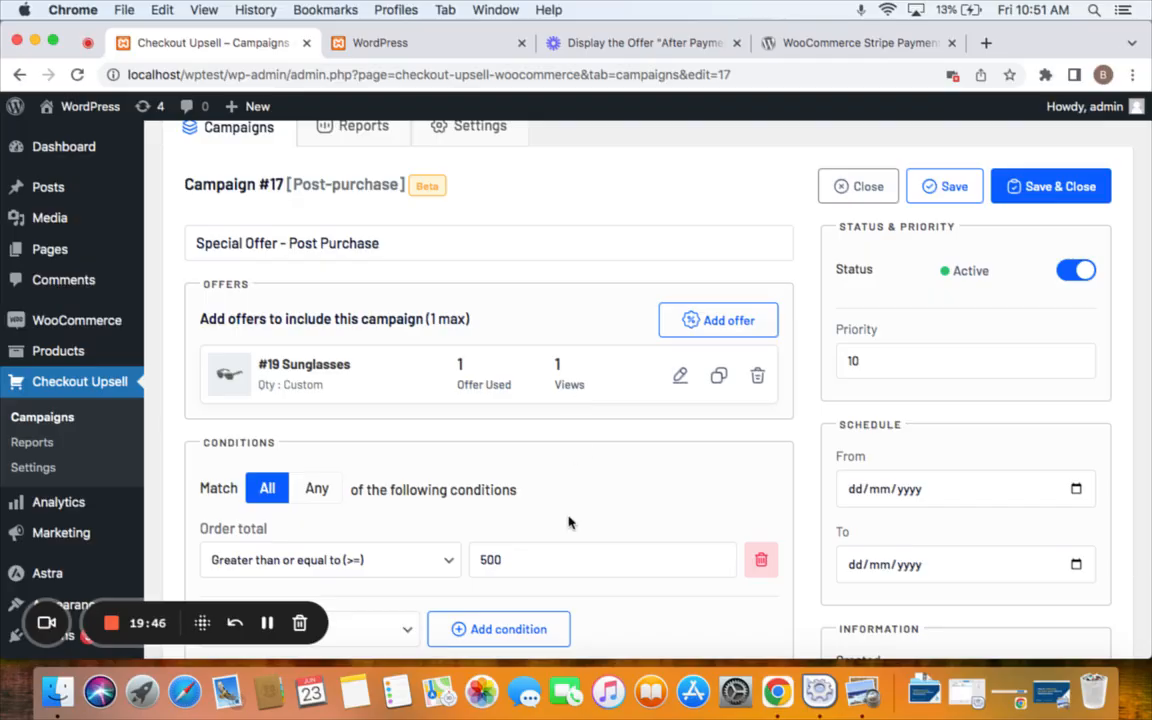
scroll(571, 522, "down", 3)
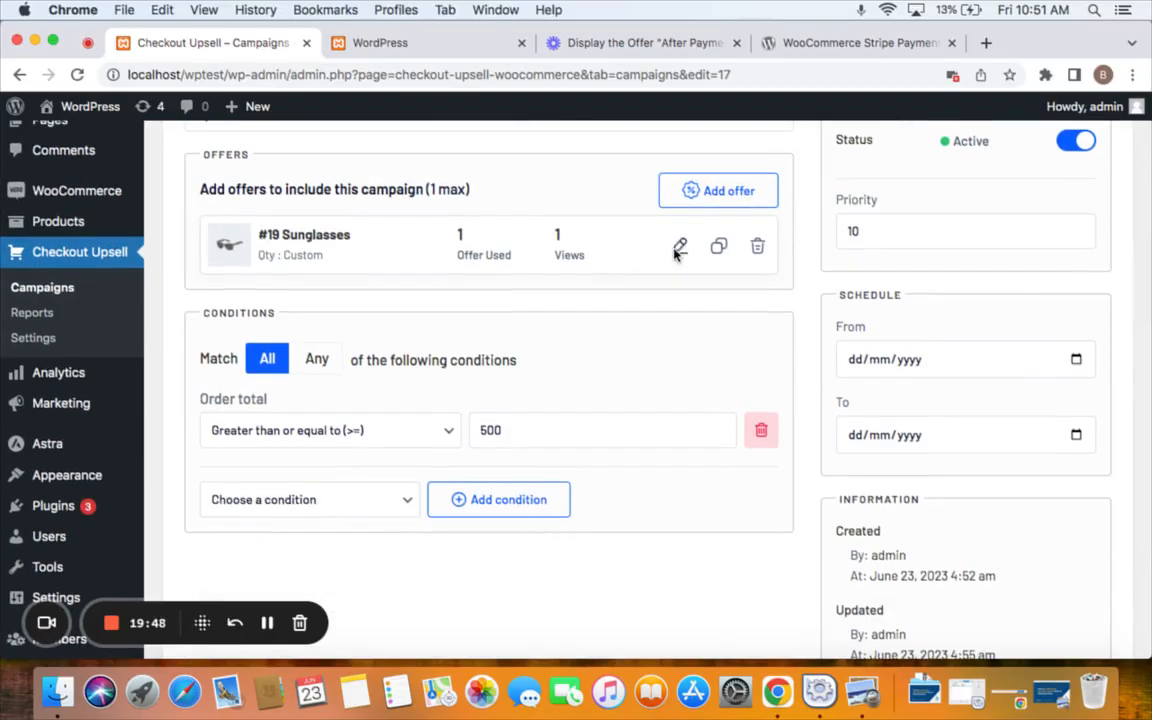
left_click(678, 245)
left_click(612, 424)
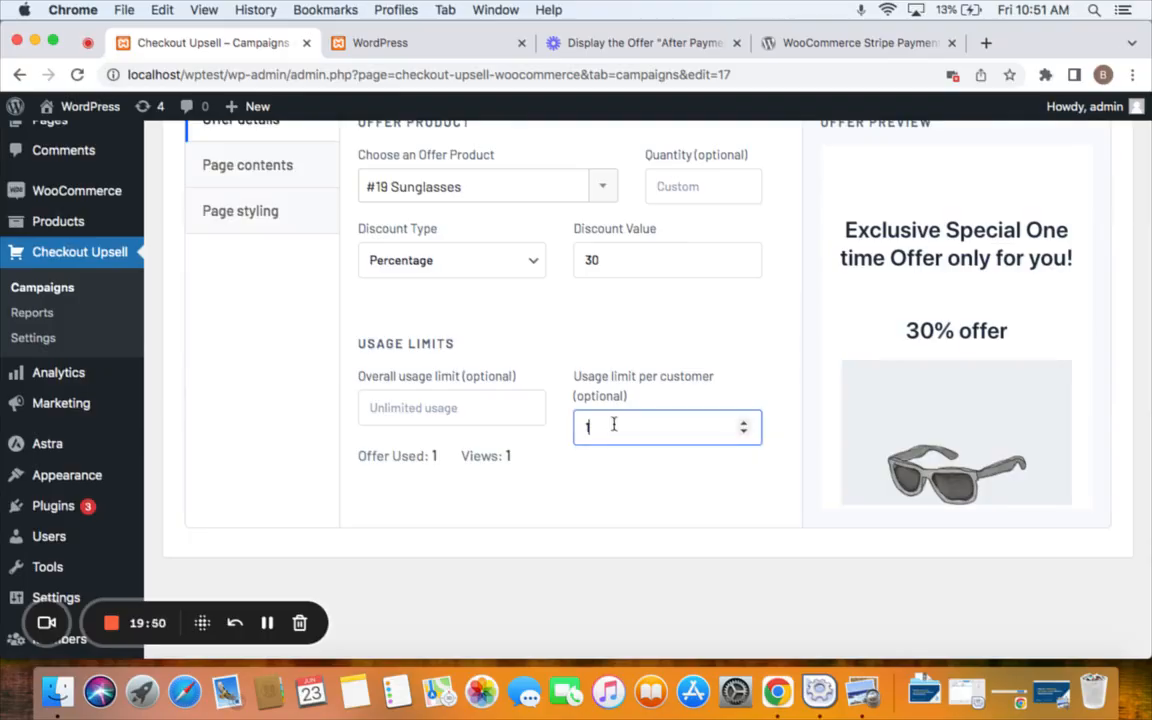
key("BackSpace")
scroll(771, 369, "up", 1)
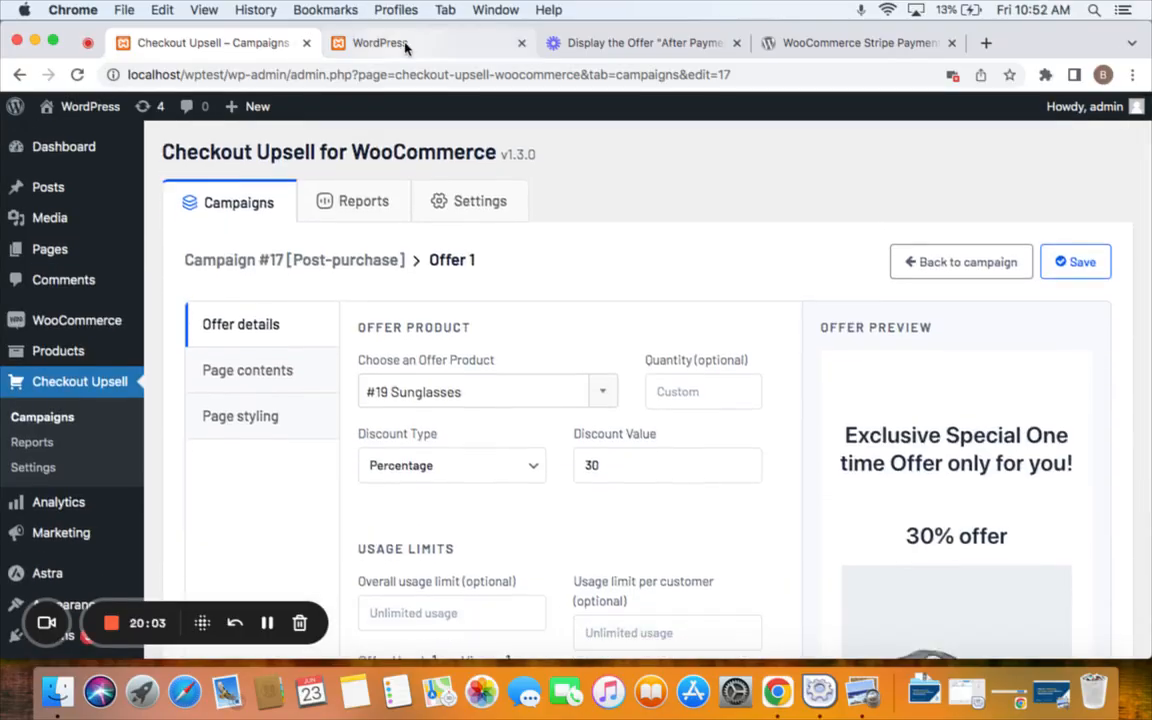
- Switch to the storefront's Shop page and add the Polo shirt to the cart
left_click(404, 46)
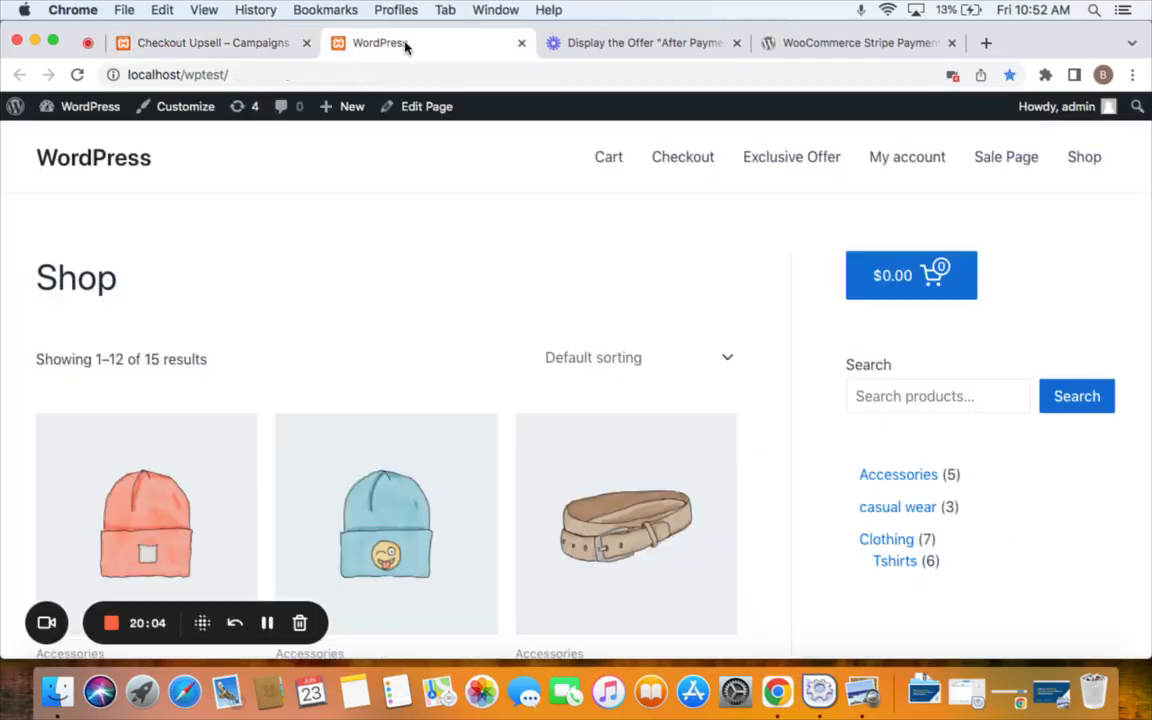
scroll(581, 265, "down", 3)
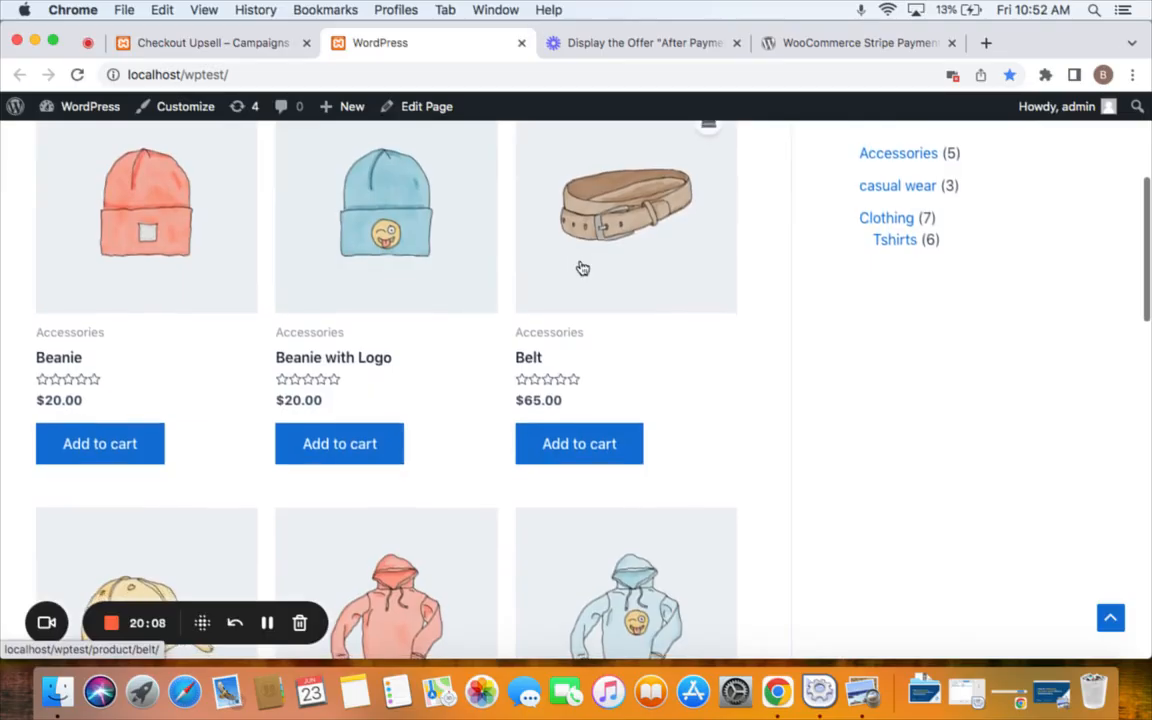
scroll(581, 267, "down", 3)
scroll(582, 268, "down", 1)
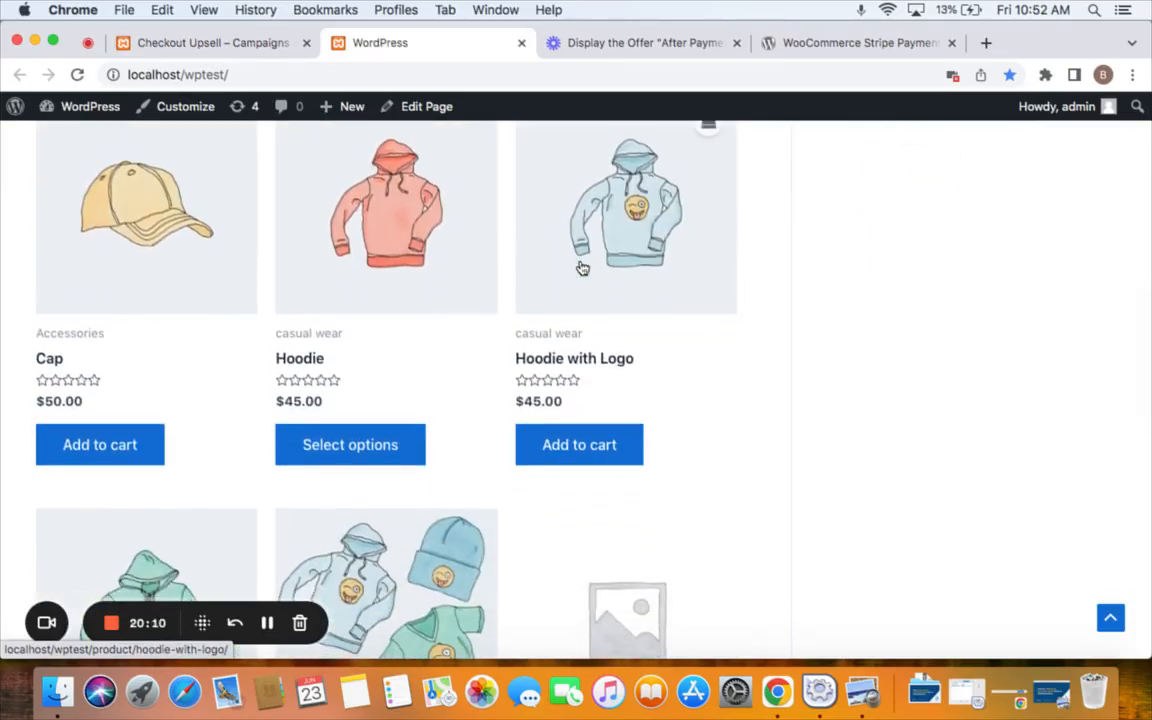
scroll(581, 266, "down", 4)
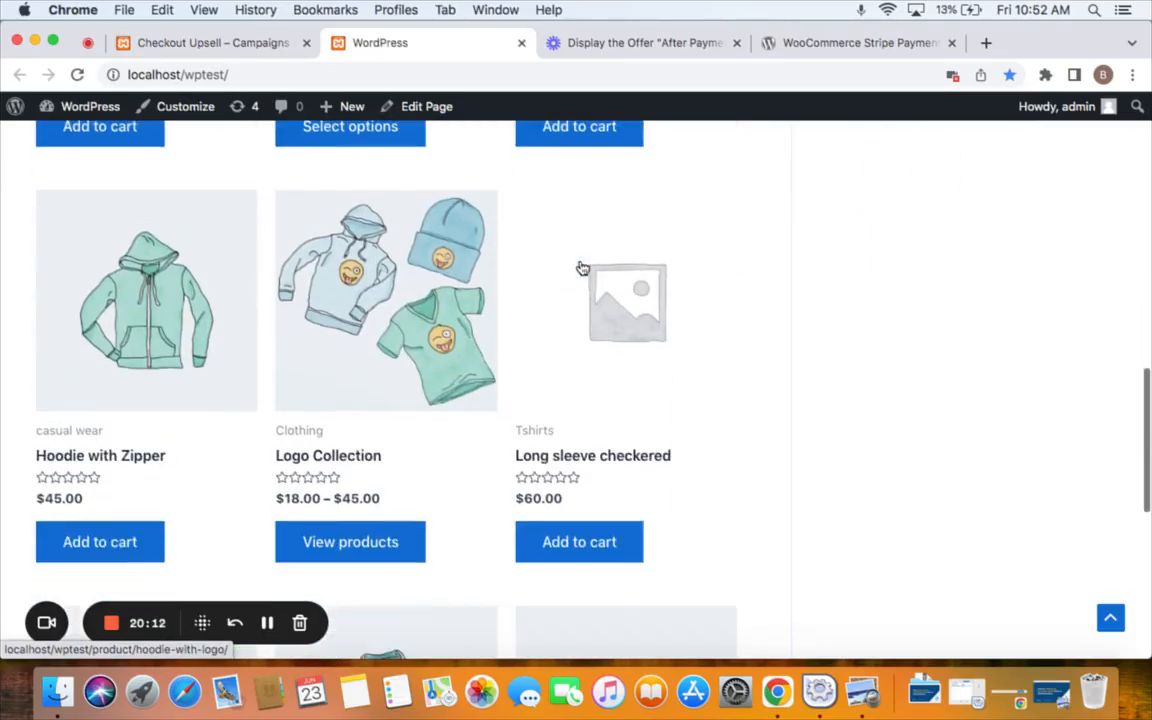
scroll(478, 380, "down", 4)
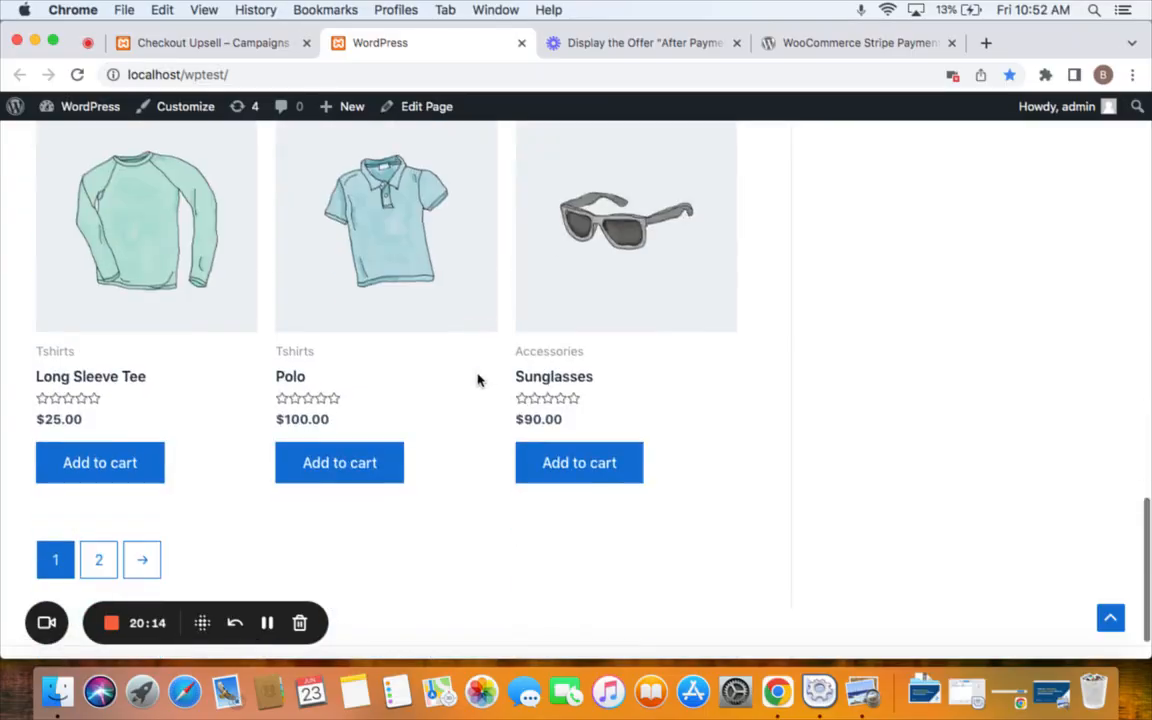
left_click(381, 463)
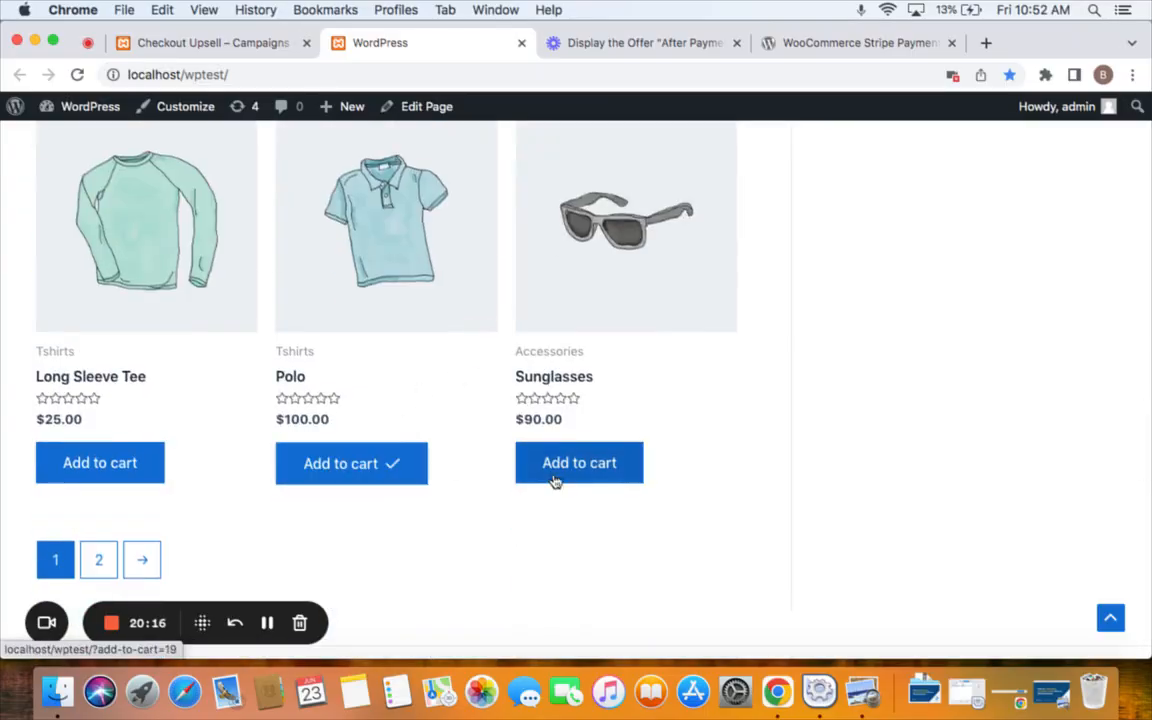
- Increase the Polo quantity in the cart to 5 and proceed to checkout
scroll(783, 336, "up", 7)
scroll(783, 336, "up", 5)
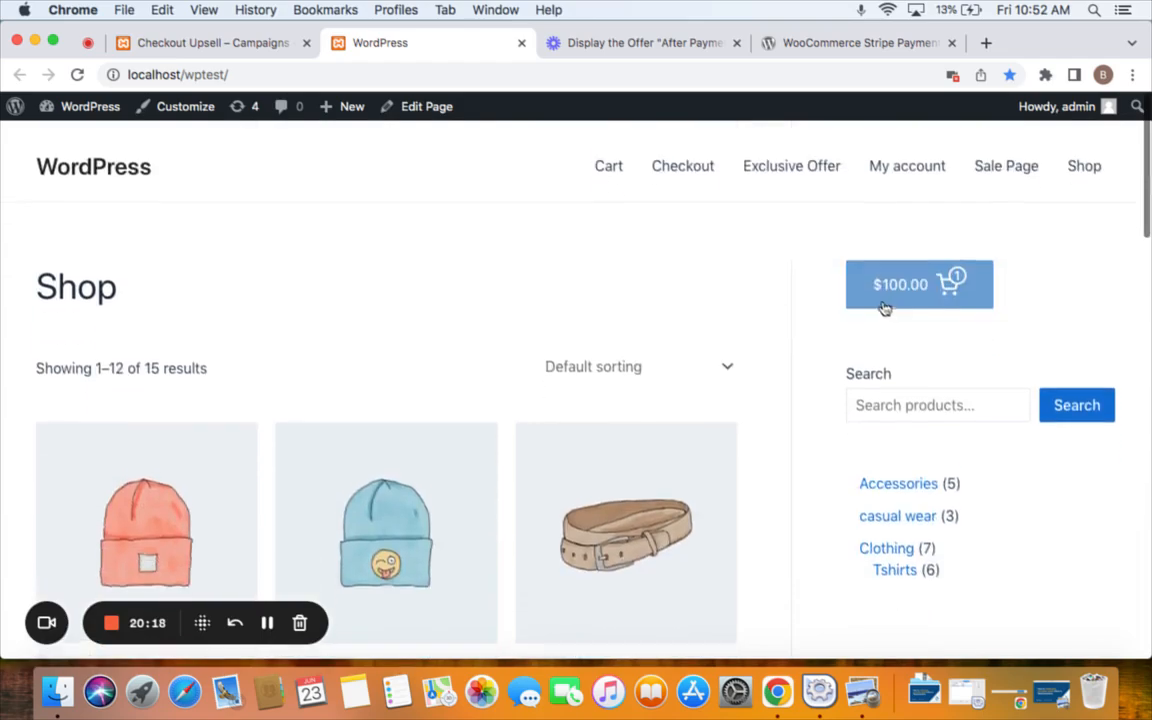
left_click(882, 303)
left_click(882, 373)
left_click(882, 373)
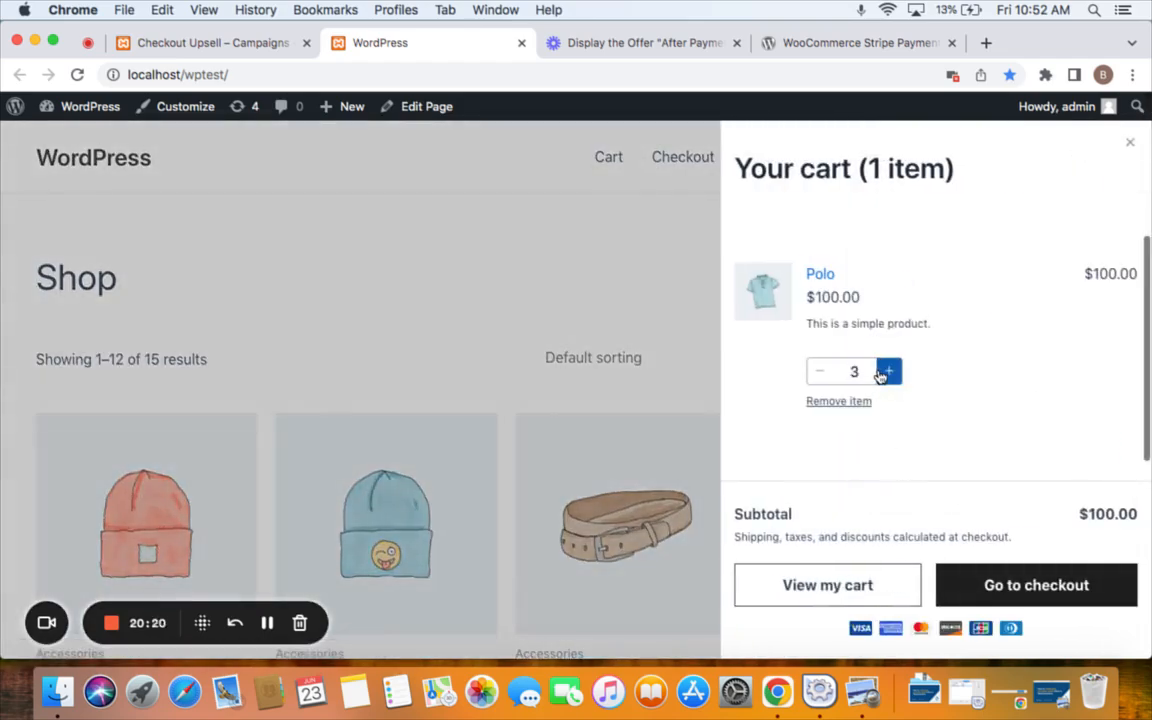
left_click(882, 373)
left_click(882, 373)
left_click(1031, 590)
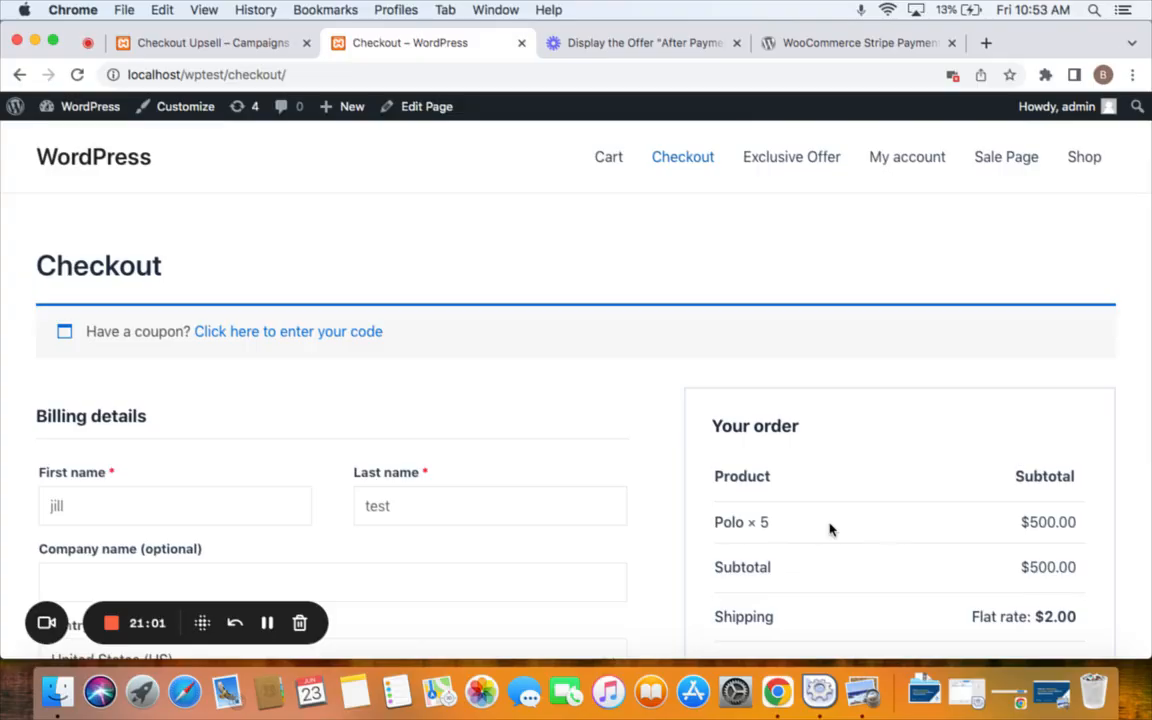
- Place the order with Credit Card (Stripe), paying with the first saved Visa card
scroll(829, 529, "down", 5)
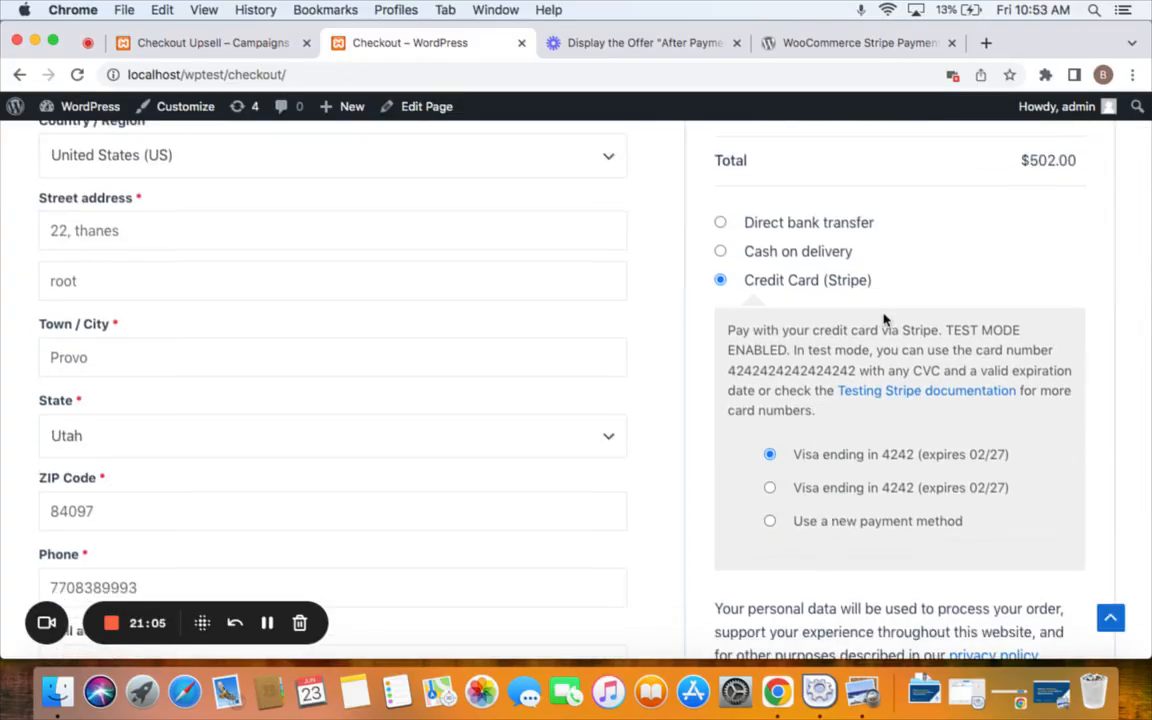
scroll(830, 420, "down", 3)
scroll(741, 343, "up", 2)
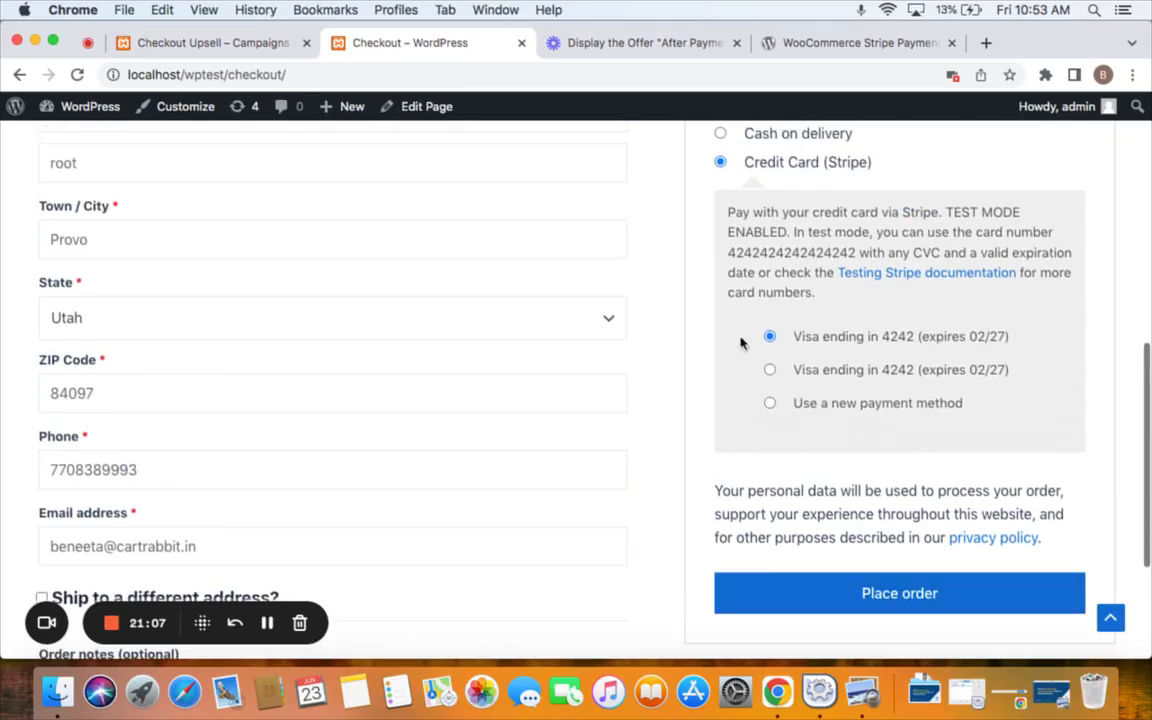
scroll(823, 368, "down", 2)
left_click(928, 386)
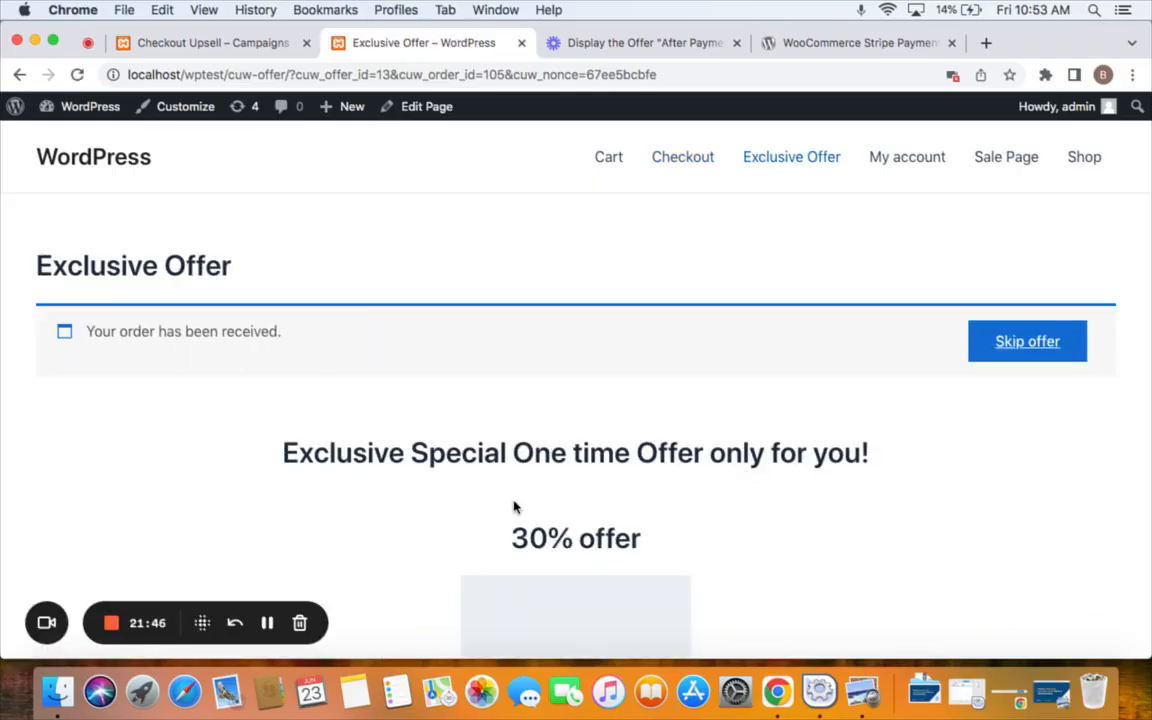
- Review the Exclusive Offer page and accept the Sunglasses offer with quantity 1
scroll(513, 507, "down", 1)
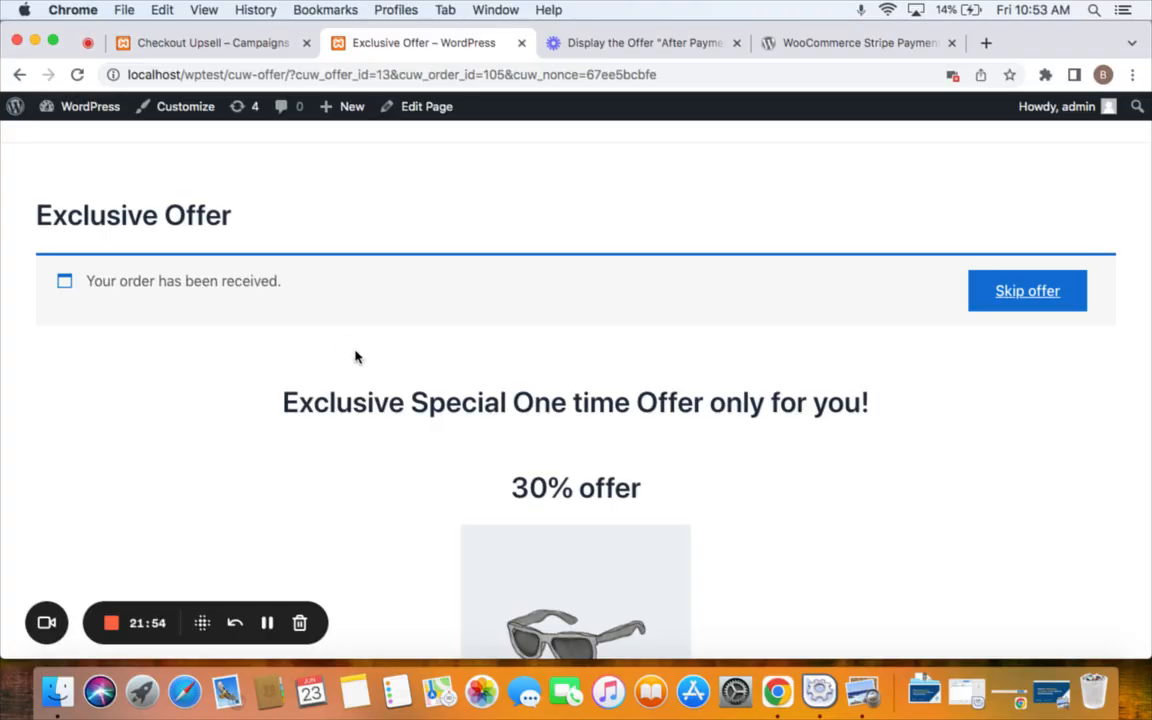
scroll(355, 357, "down", 3)
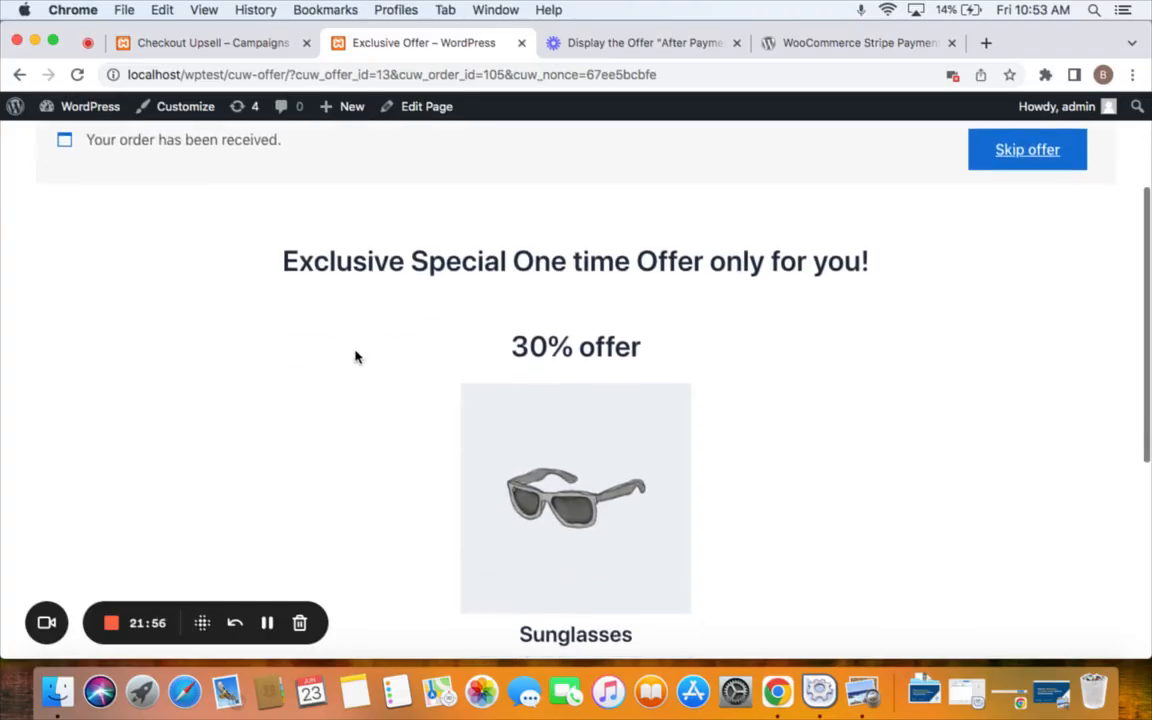
scroll(355, 357, "down", 7)
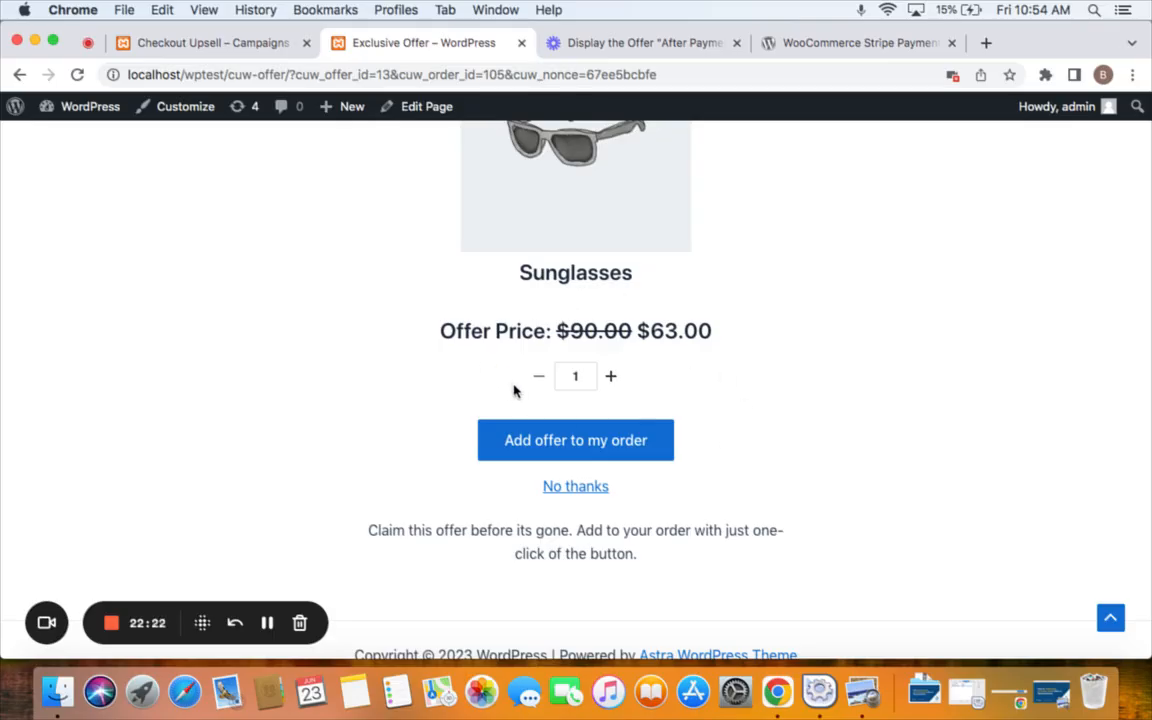
left_click(577, 440)
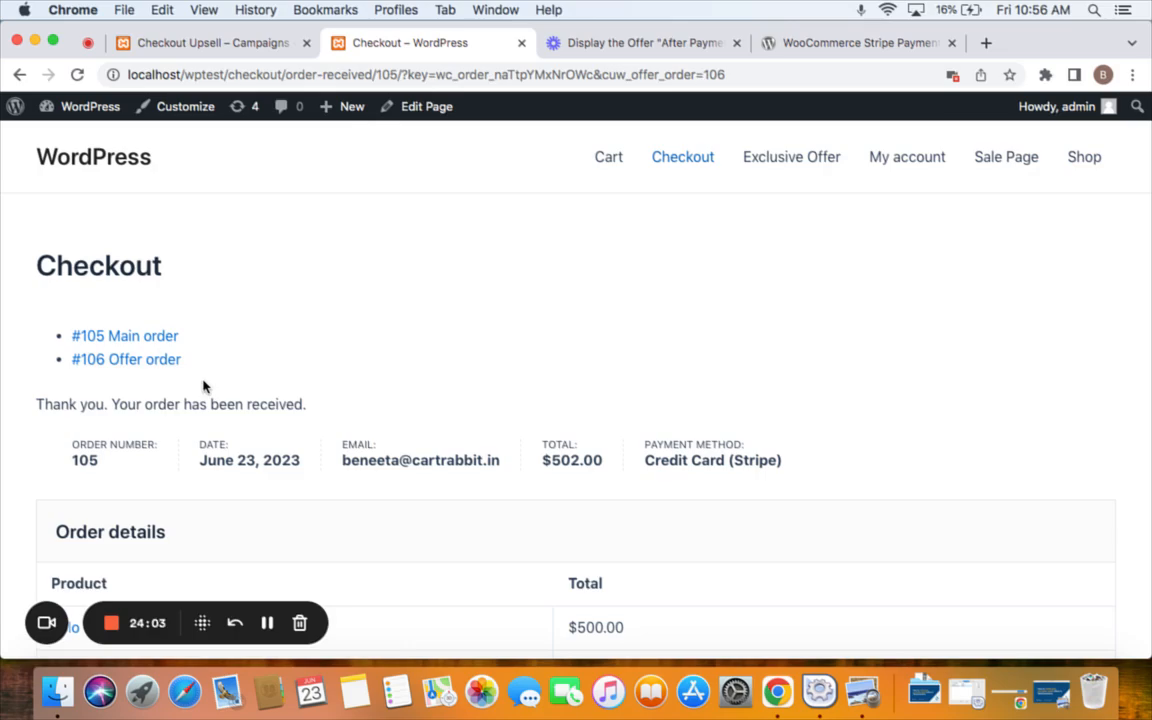
left_click(273, 634)
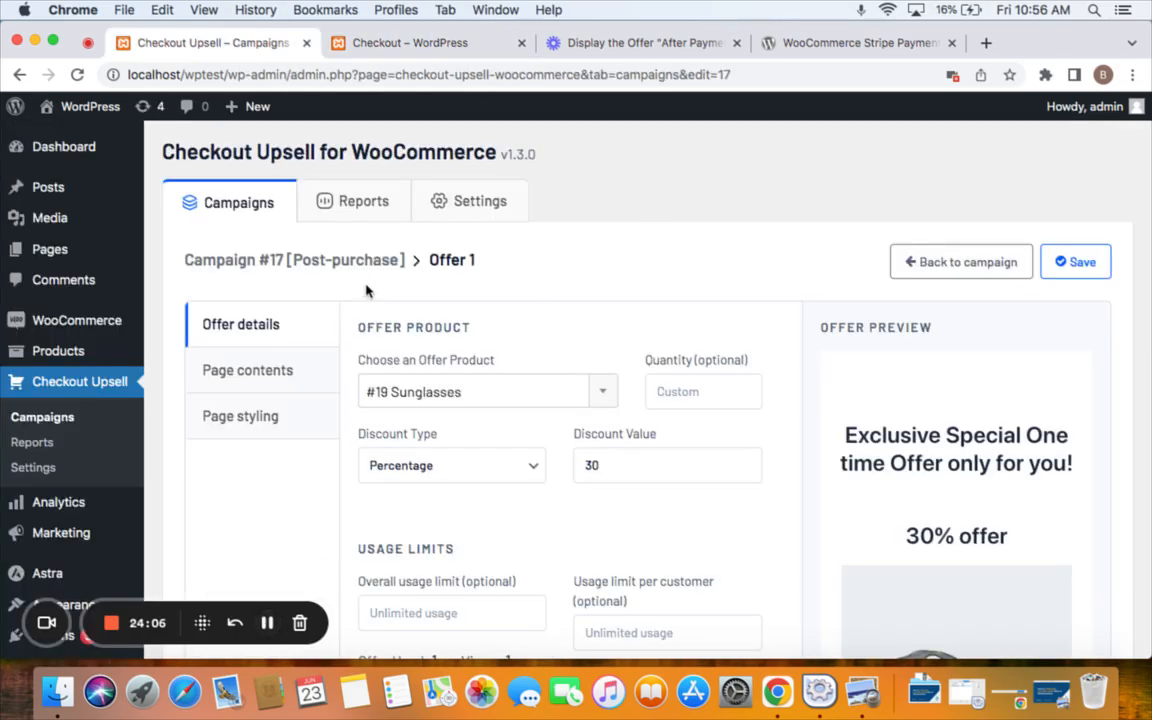
- Open the WooCommerce Orders list in a new browser tab and switch to it
mouse_move(100, 320)
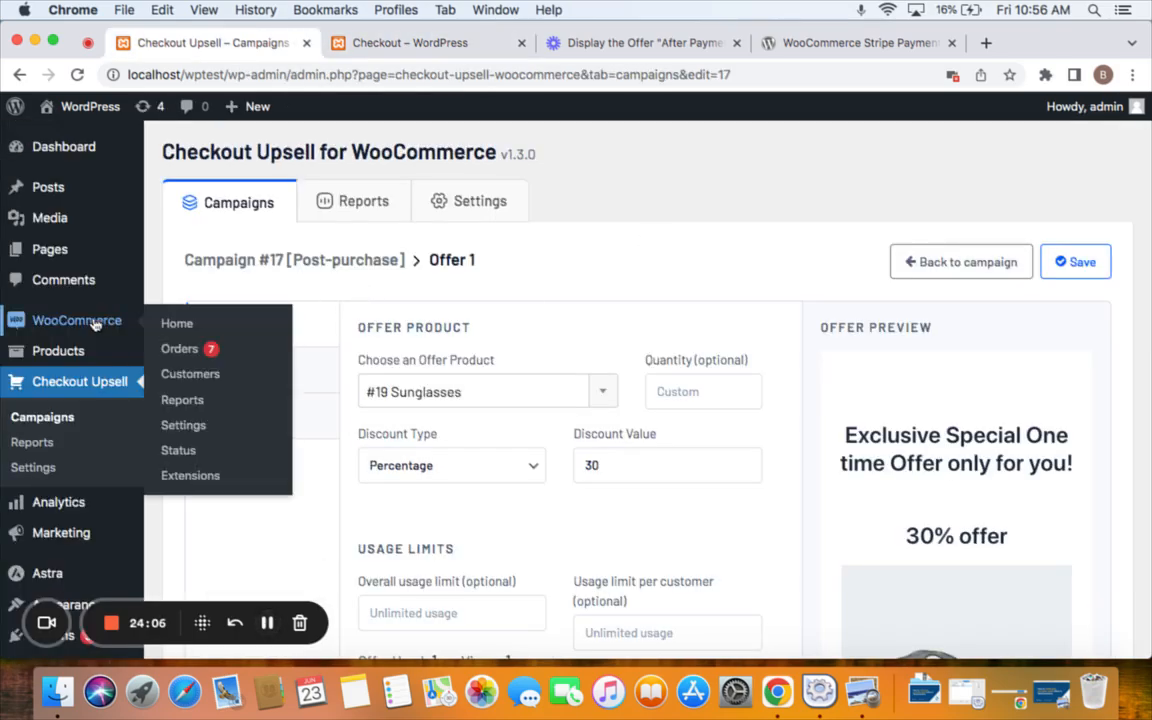
right_click(211, 355)
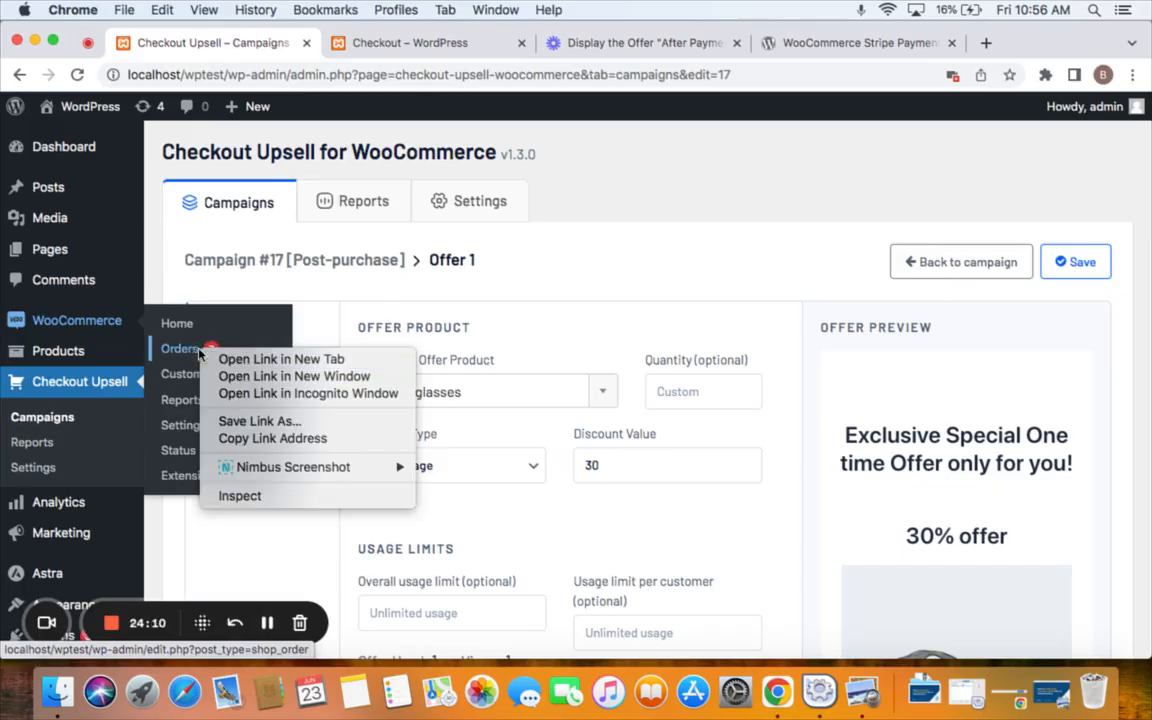
left_click(222, 359)
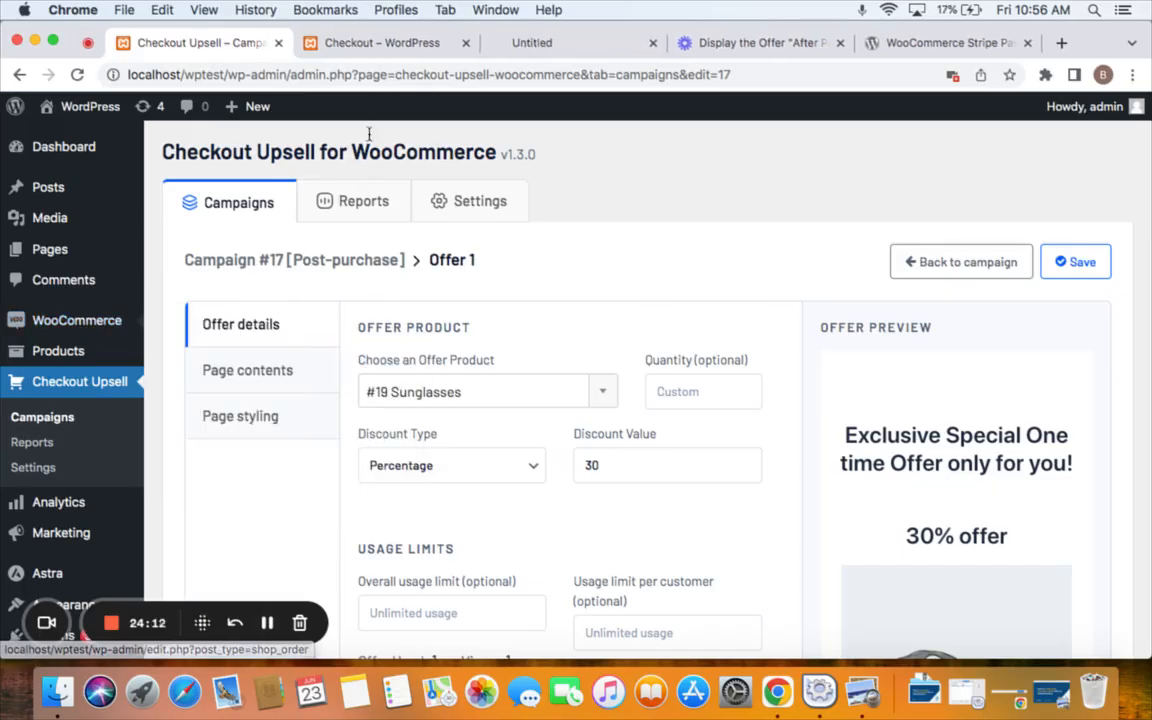
left_click(538, 45)
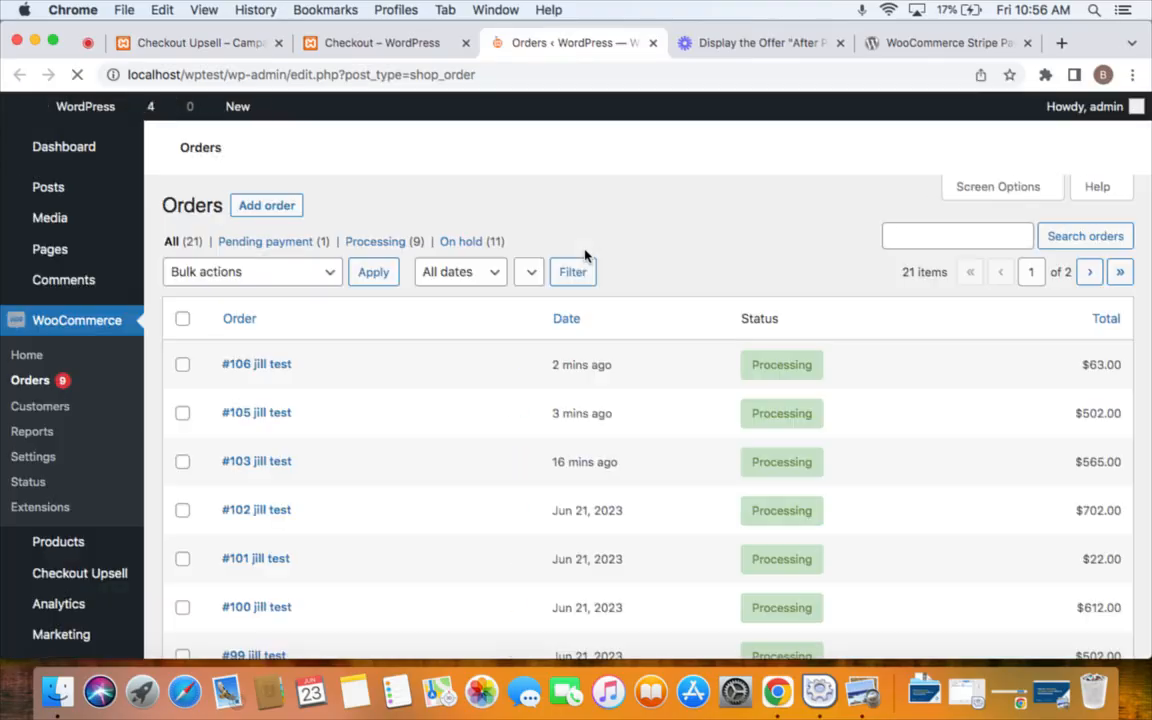
- Open the second-newest order, the main Polo purchase, and review its linked offer order, items, quantity and totals
scroll(479, 380, "down", 4)
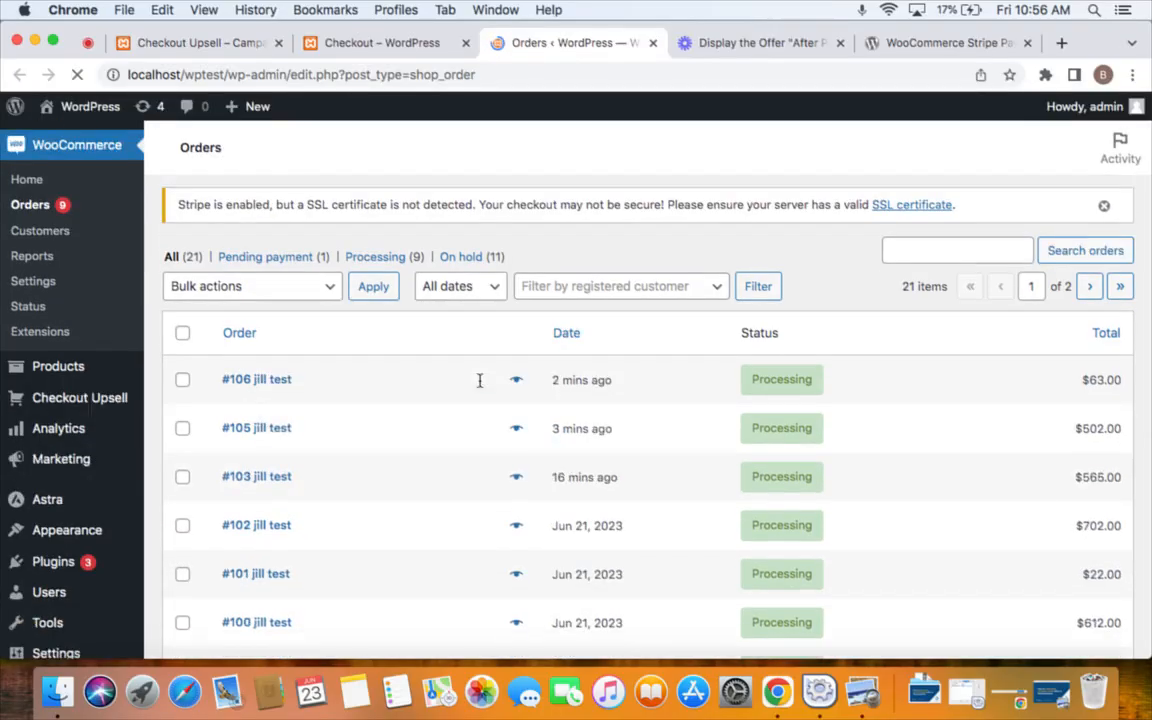
left_click(285, 410)
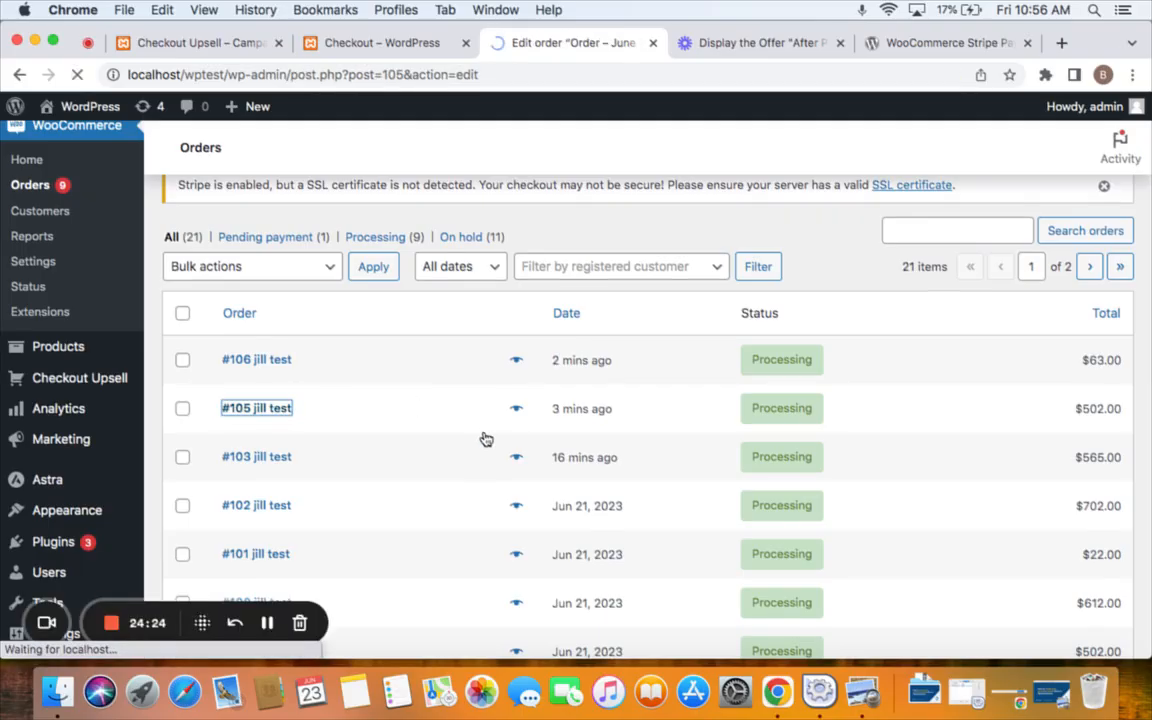
scroll(486, 440, "down", 6)
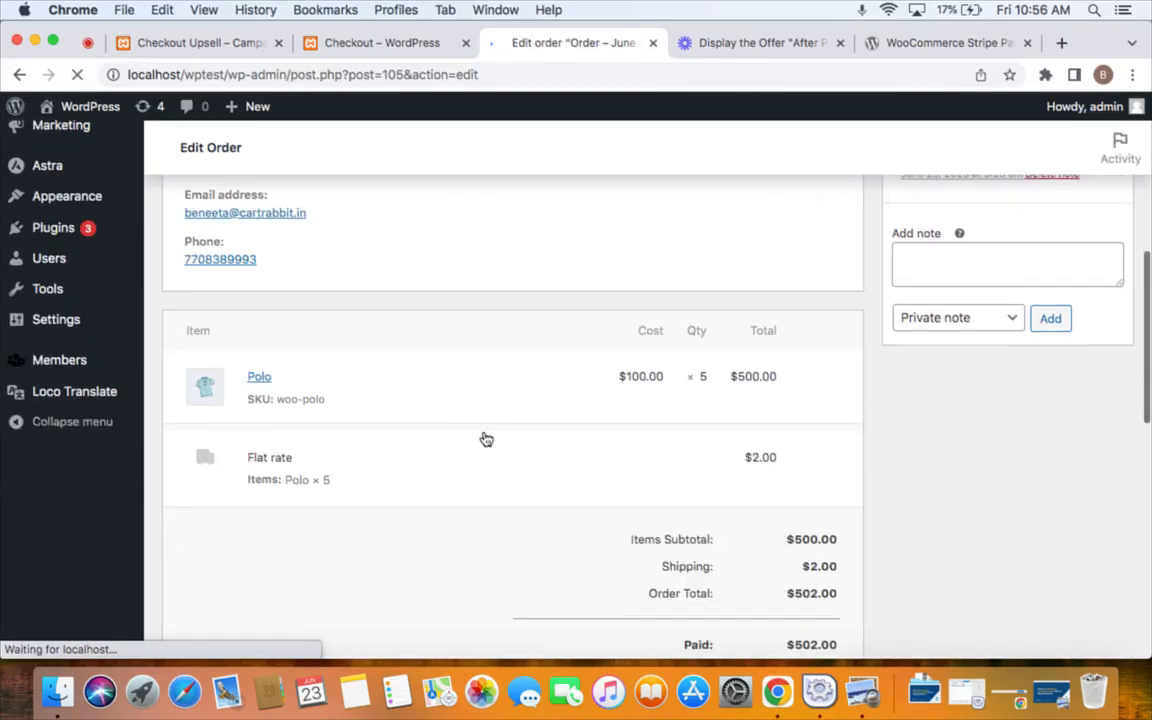
scroll(324, 393, "up", 3)
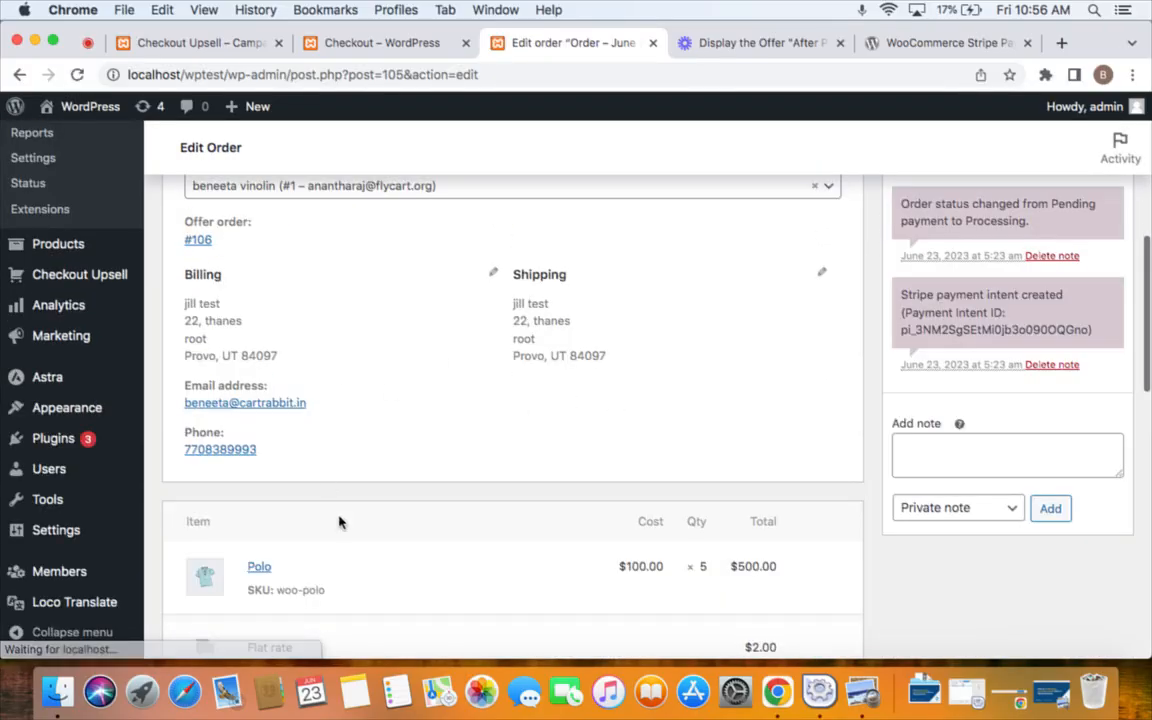
scroll(338, 521, "down", 2)
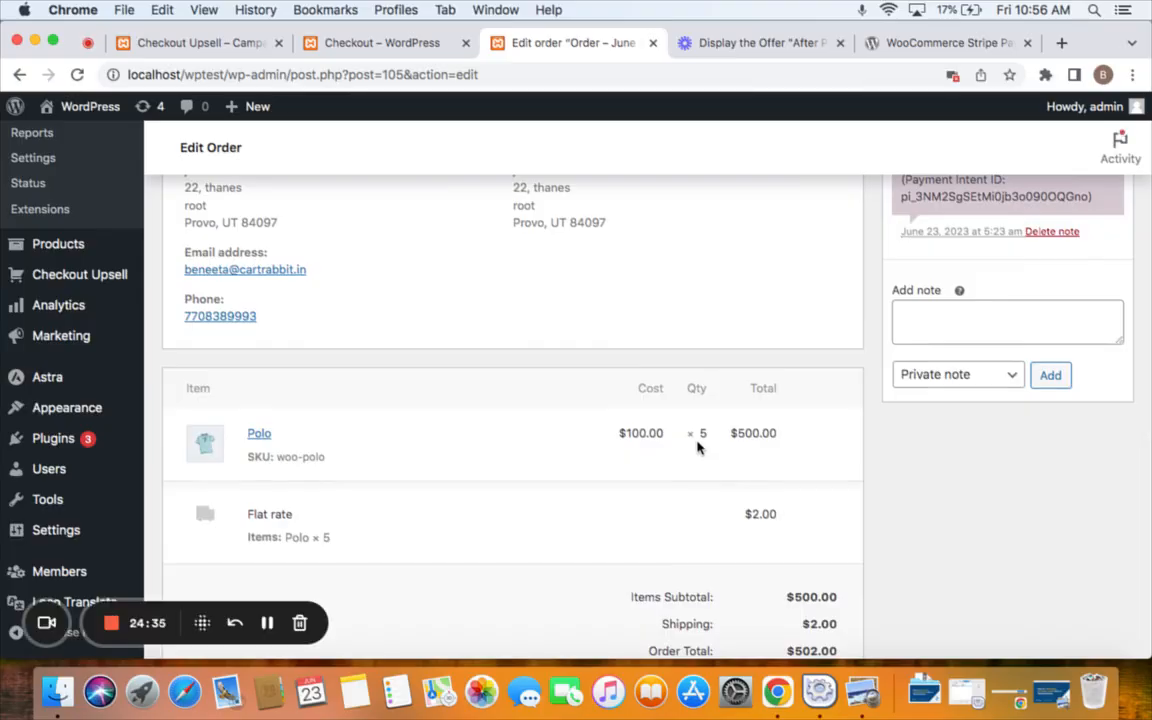
scroll(697, 447, "up", 10)
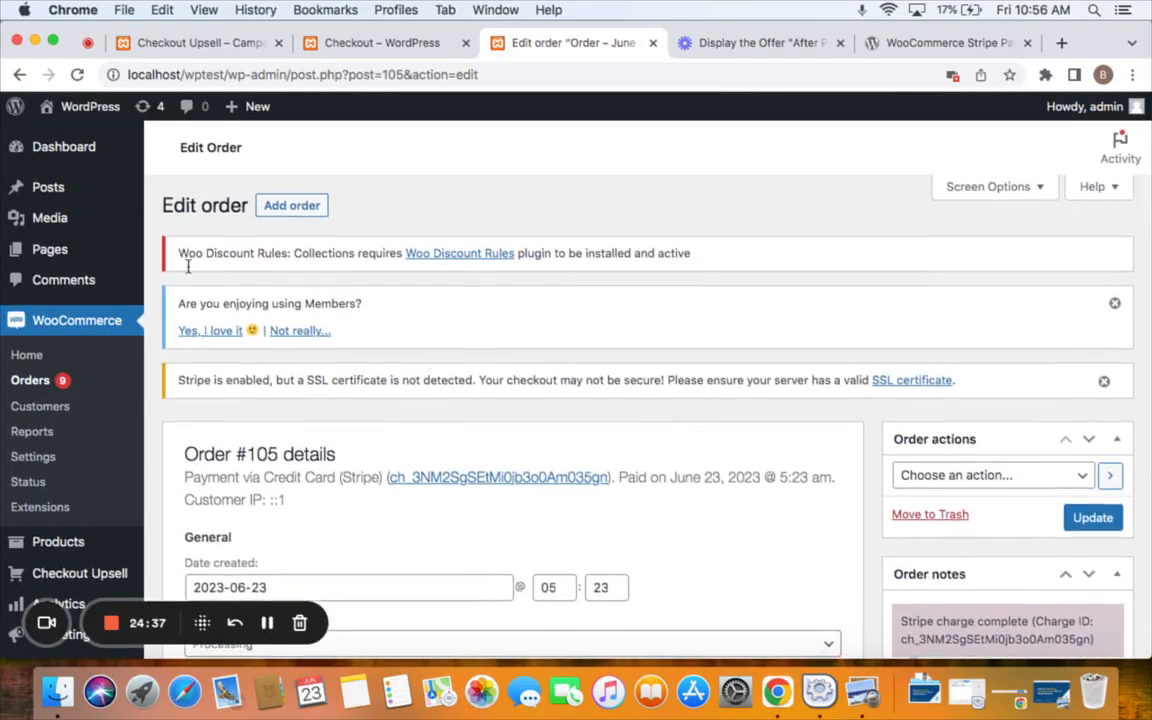
- Return to the Orders list, open the newest order, and examine its Sunglasses item, offer discount and payment totals
left_click(19, 74)
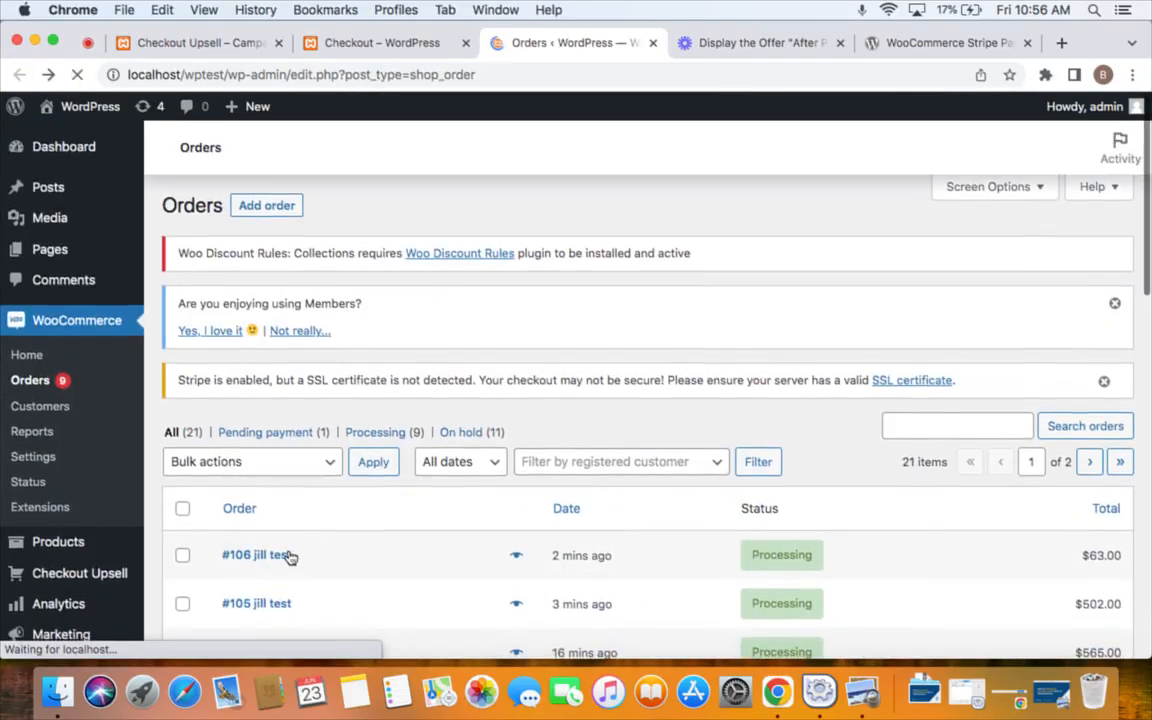
left_click(286, 555)
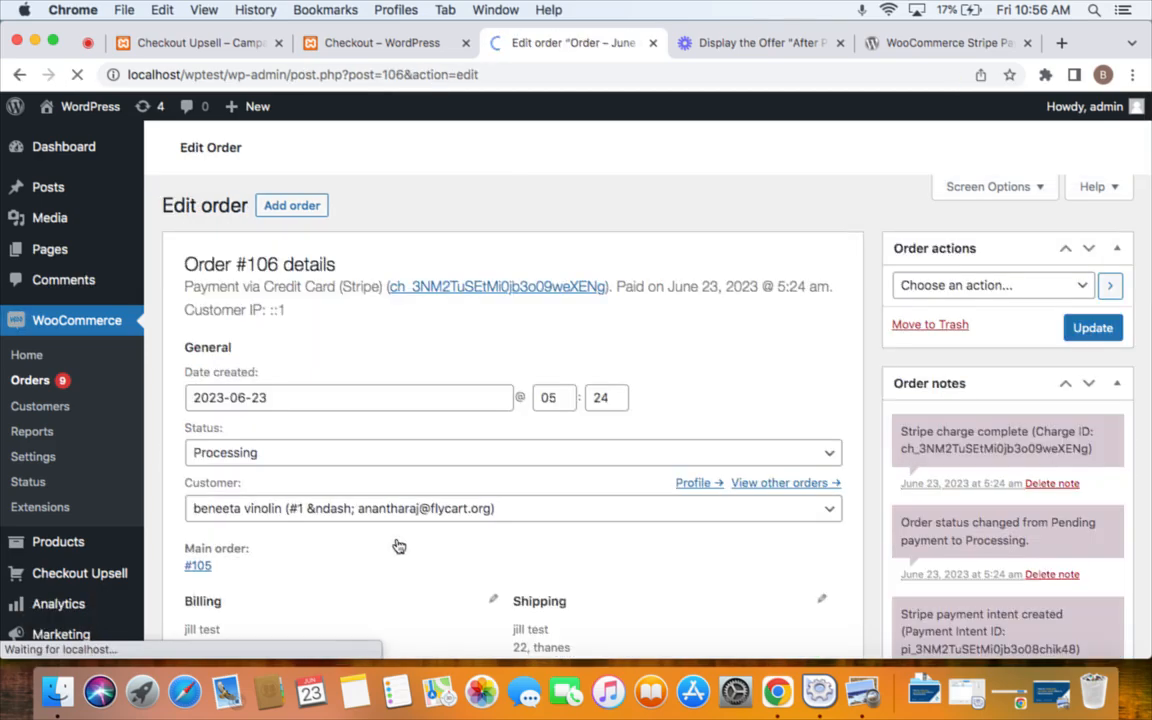
scroll(399, 545, "down", 10)
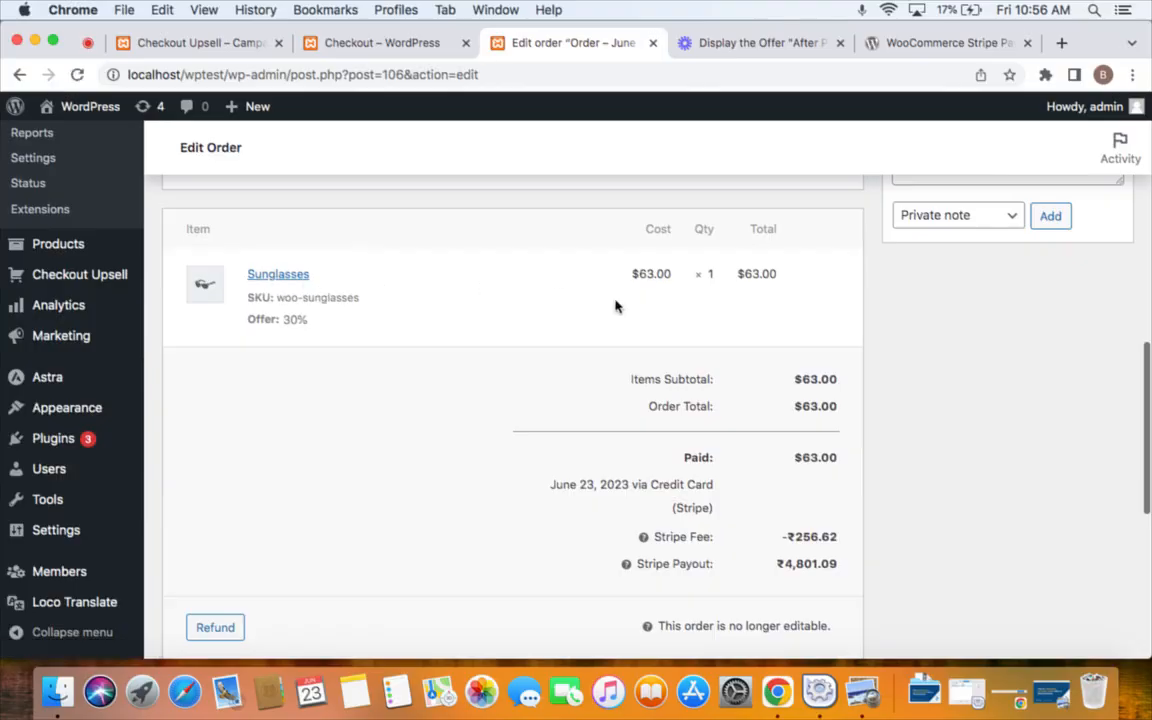